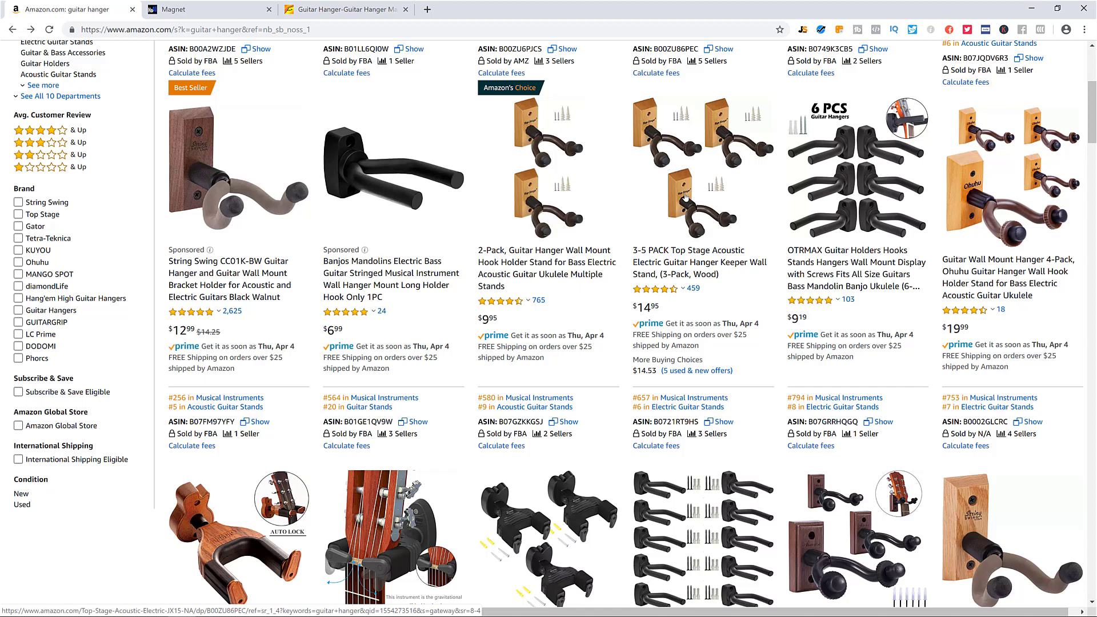
Browse the Amazon search results for guitar hangers, comparing product designs, pack sizes, prices and ratings
left_click(976, 190)
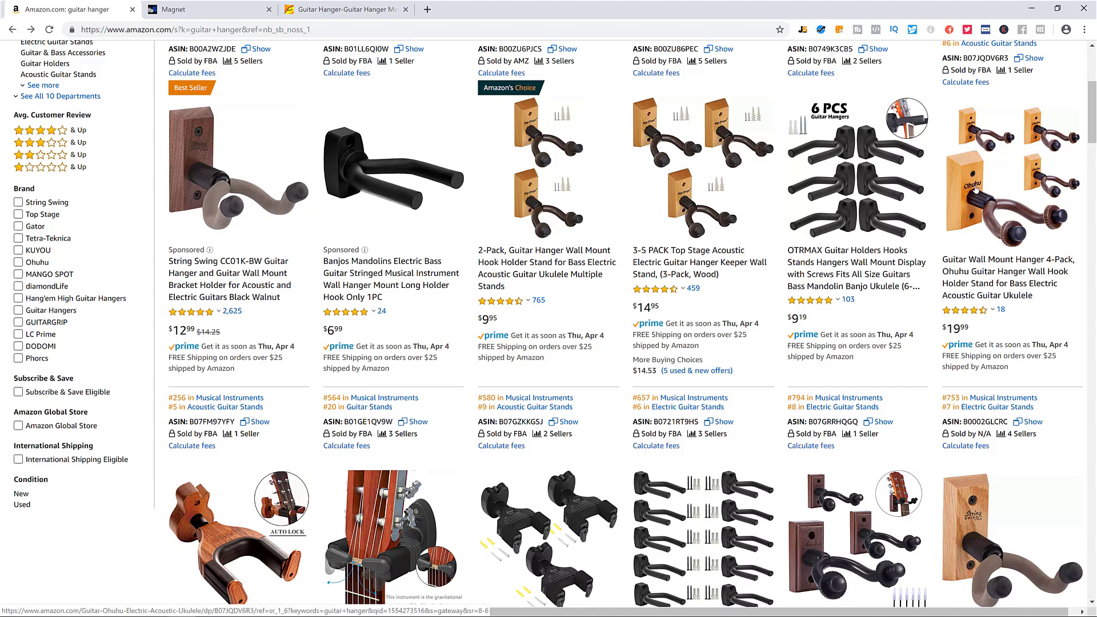
scroll(975, 191, "down", 2)
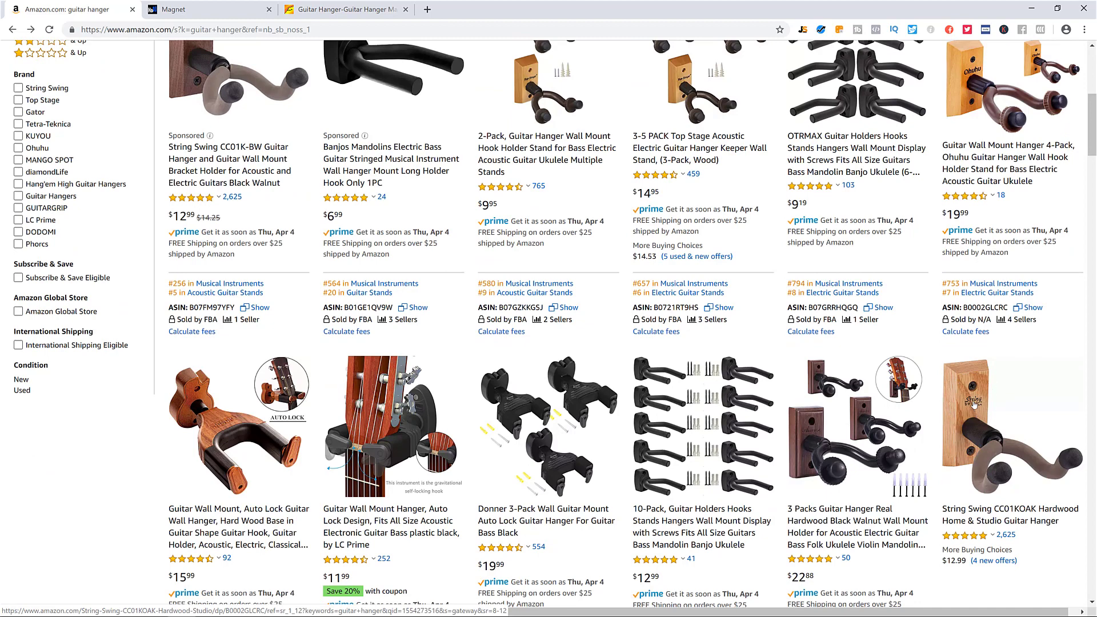
scroll(975, 403, "up", 2)
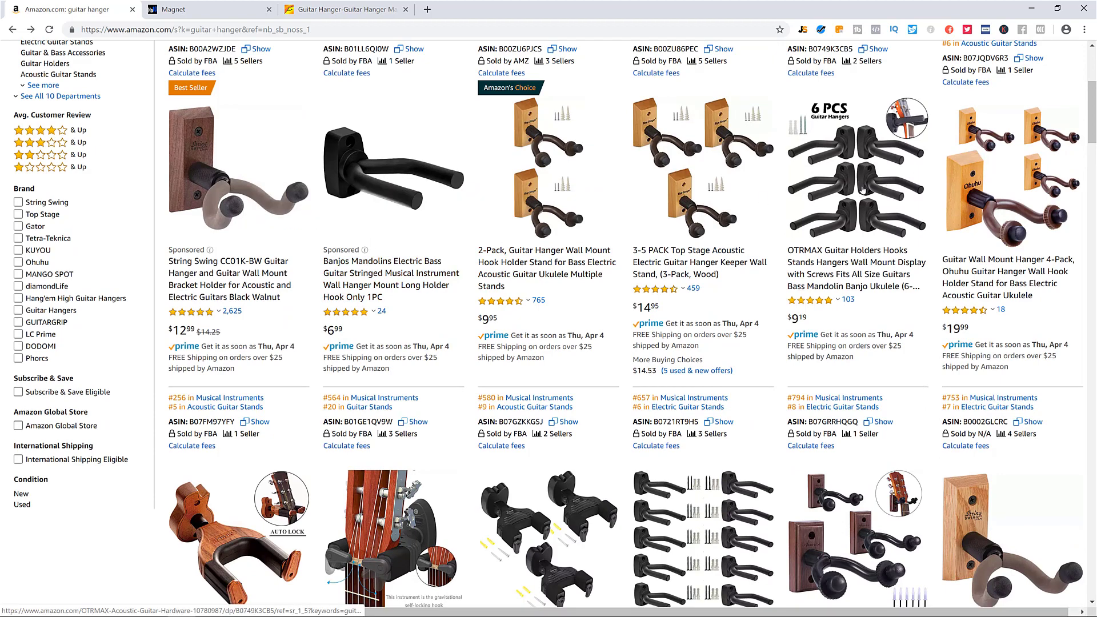
scroll(866, 189, "down", 5)
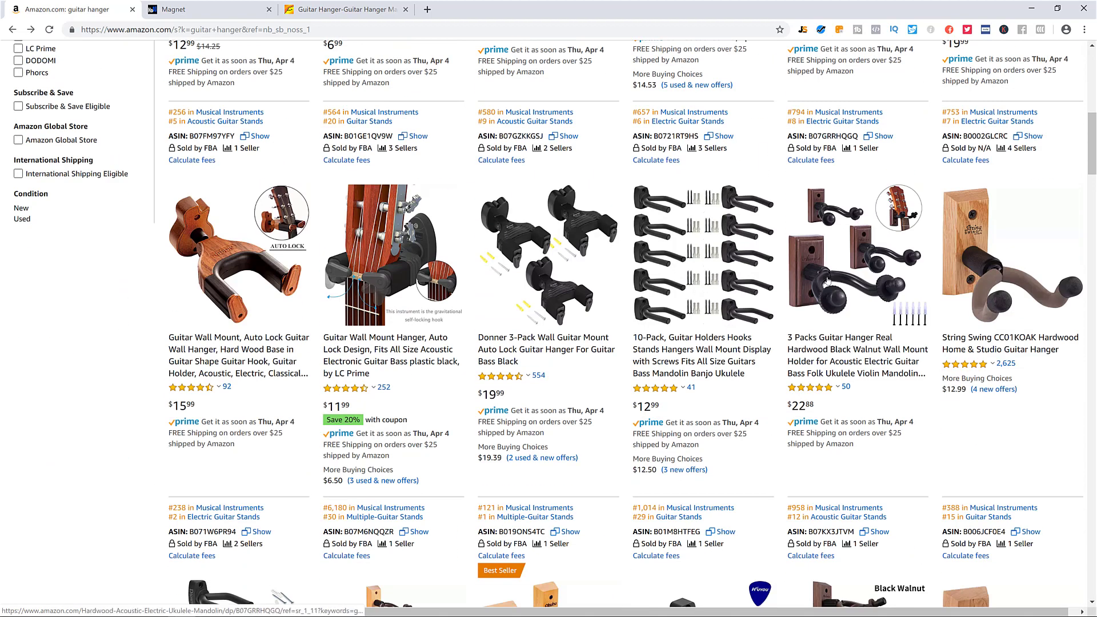
scroll(828, 281, "down", 3)
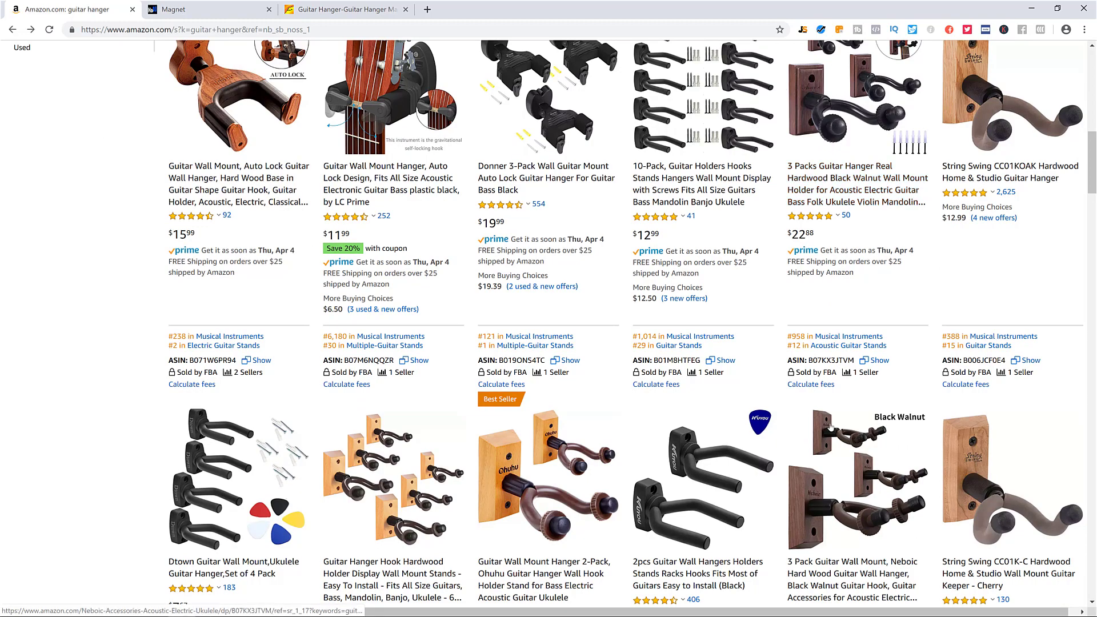
scroll(830, 427, "down", 4)
scroll(830, 428, "down", 7)
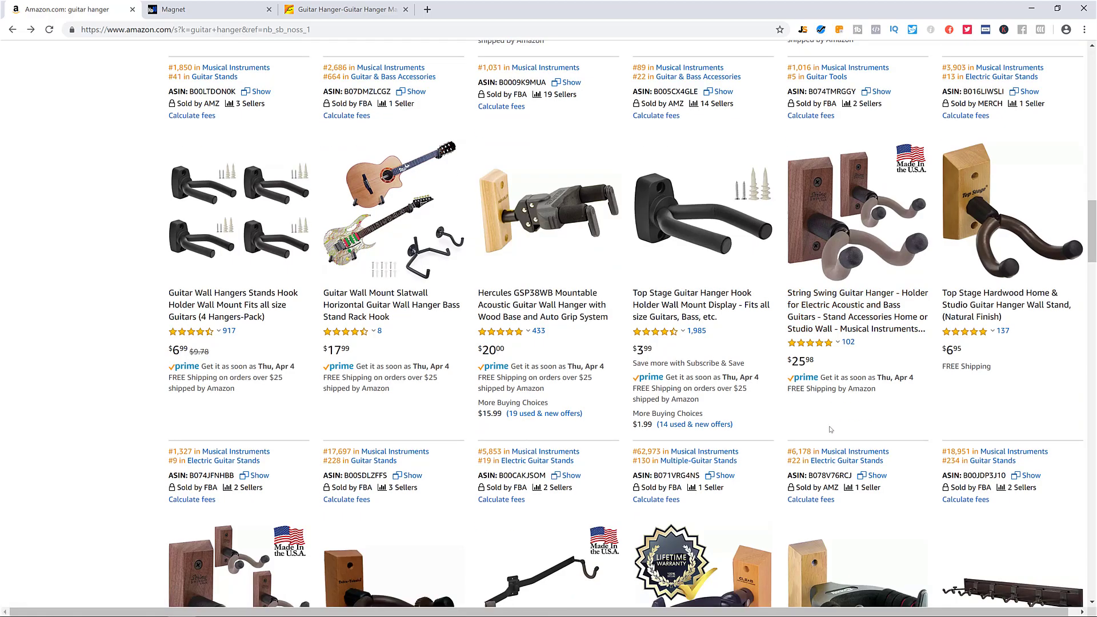
scroll(830, 429, "down", 12)
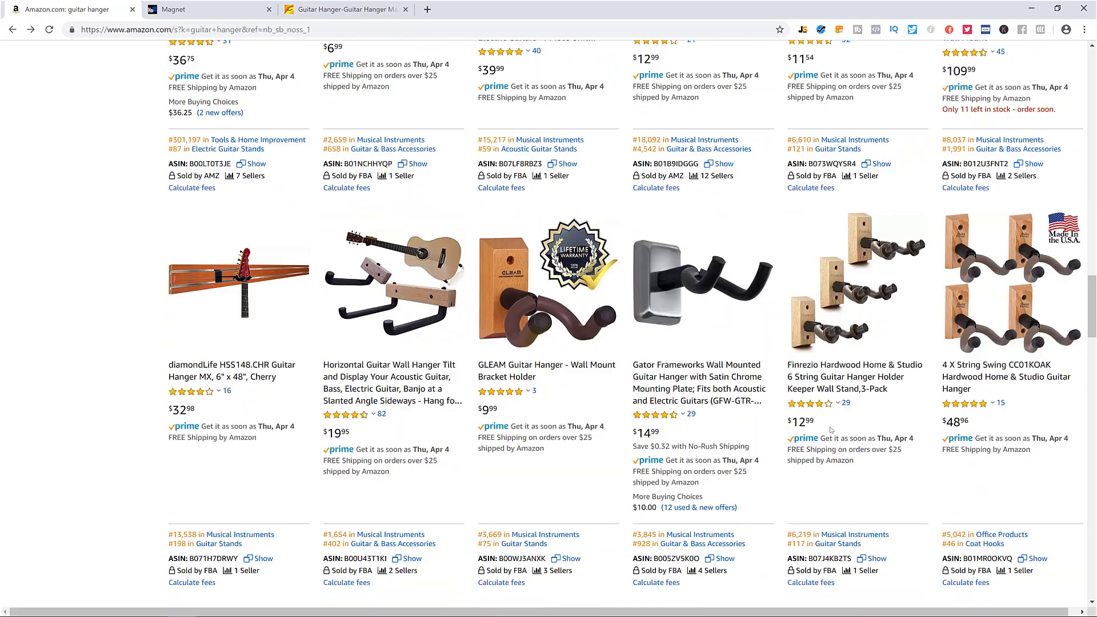
scroll(830, 430, "down", 4)
scroll(830, 430, "up", 10)
scroll(830, 429, "up", 15)
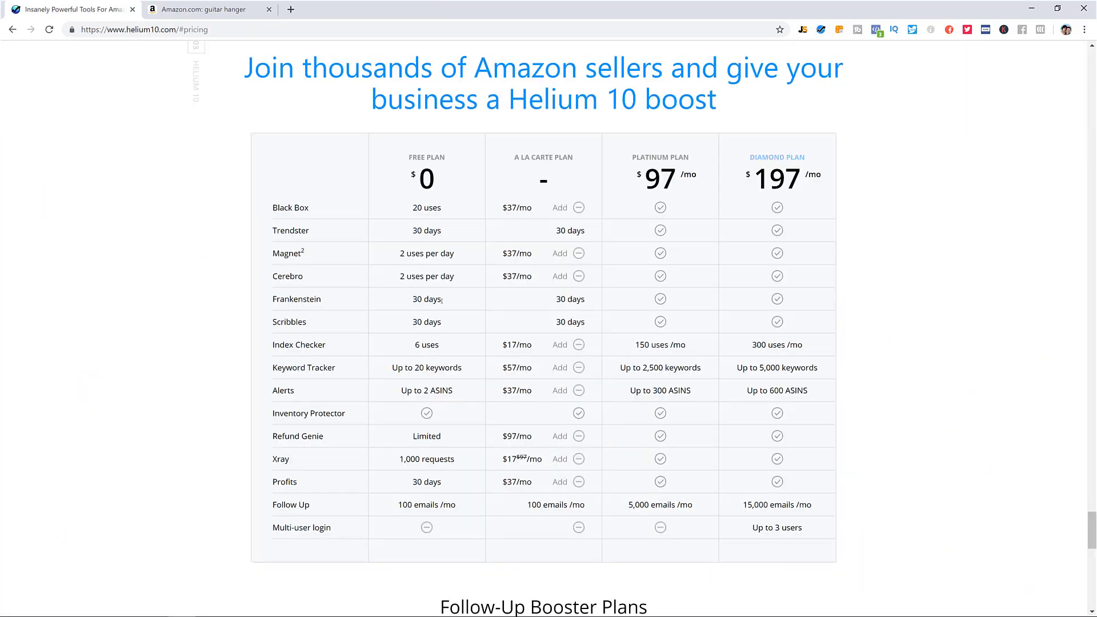
Examine the Free Plan column in the Helium 10 pricing table
left_click_drag(410, 156, 445, 156)
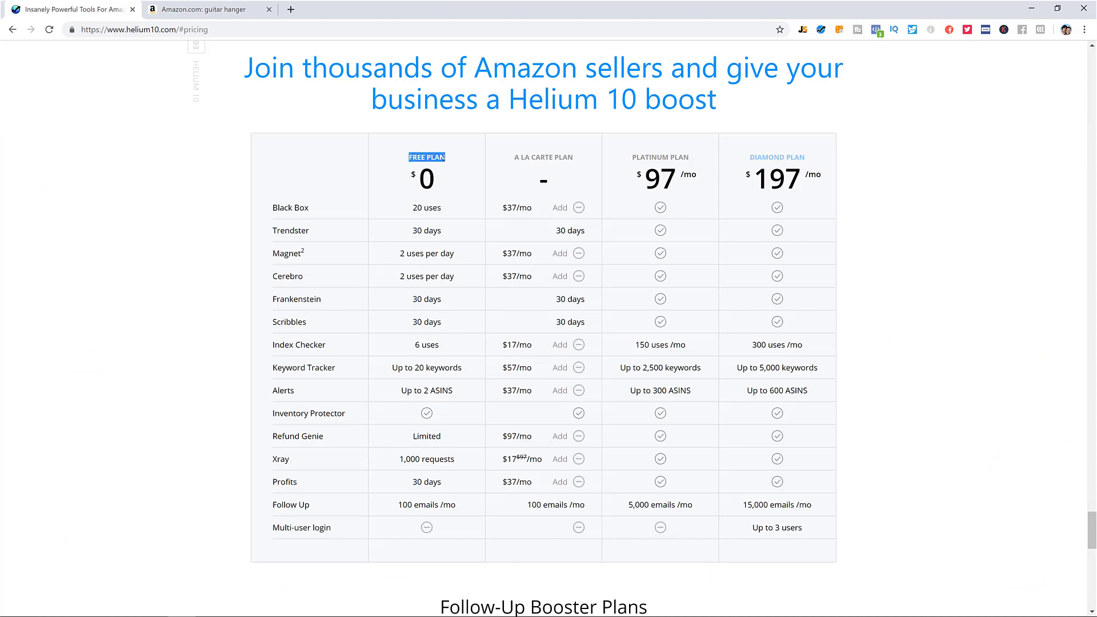
left_click(436, 313)
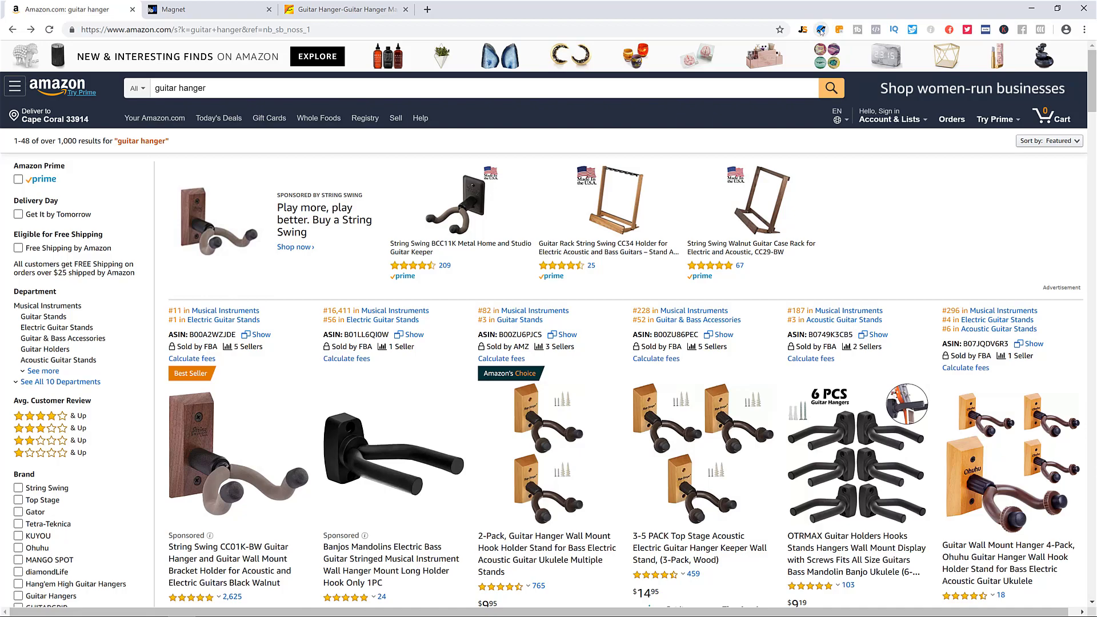
Review the search term and the listings on the first Amazon results page for "guitar hanger"
scroll(745, 374, "down", 15)
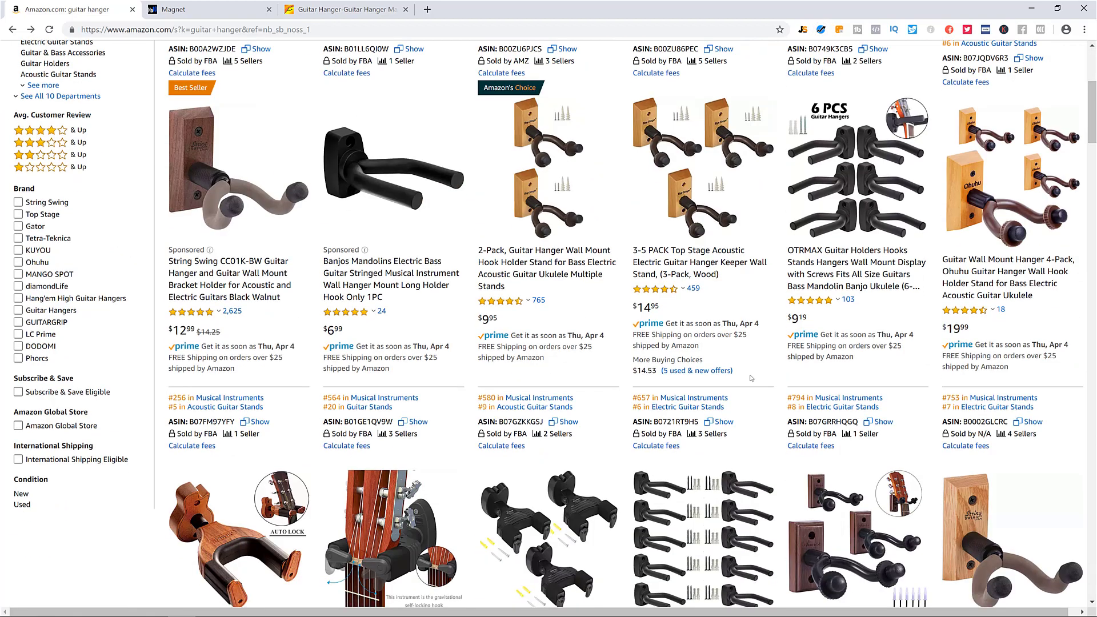
scroll(743, 373, "up", 15)
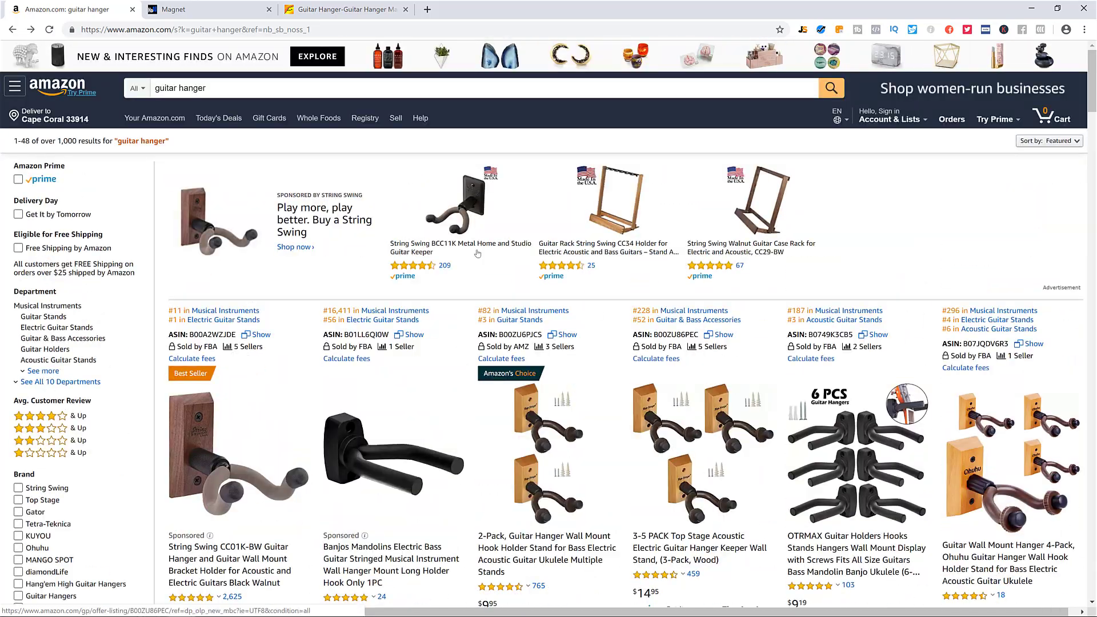
left_click_drag(205, 88, 153, 87)
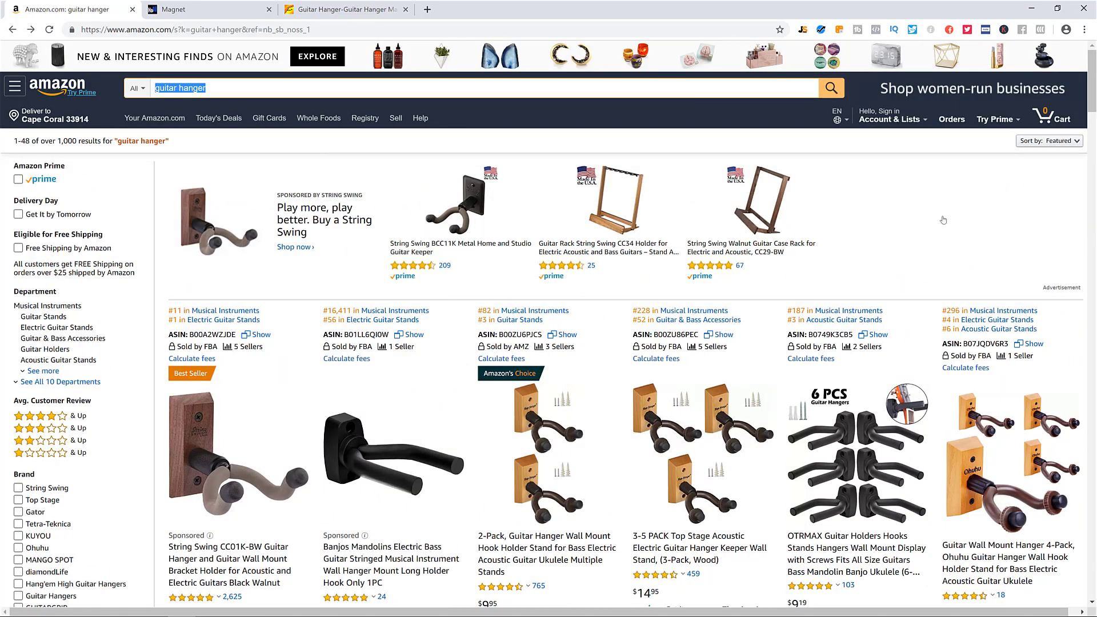
scroll(926, 240, "down", 4)
scroll(926, 240, "down", 20)
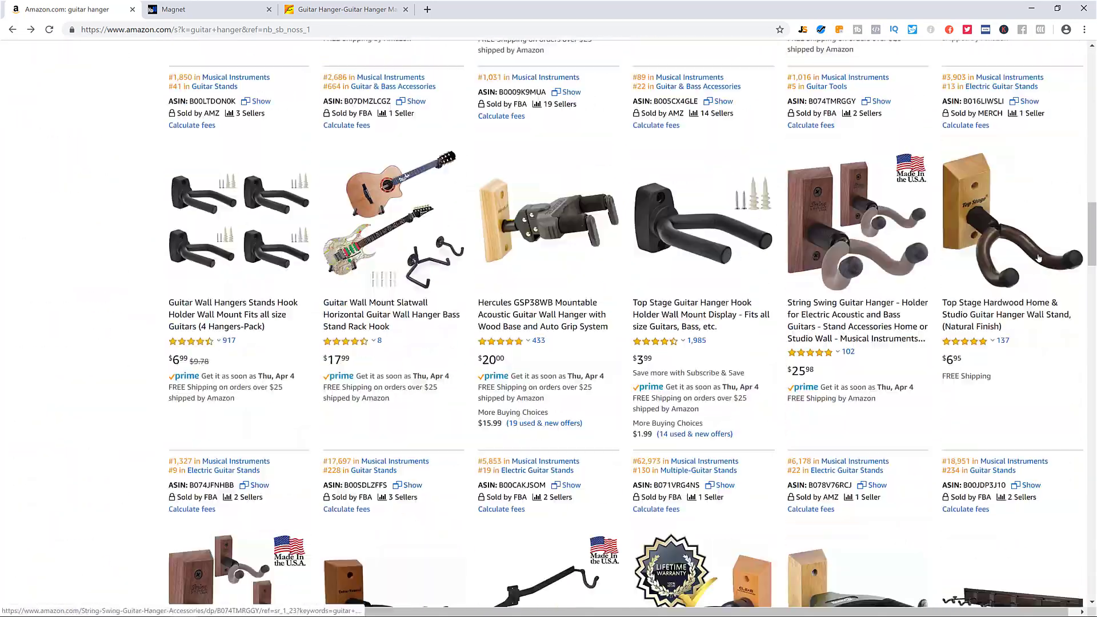
scroll(1095, 403, "up", 20)
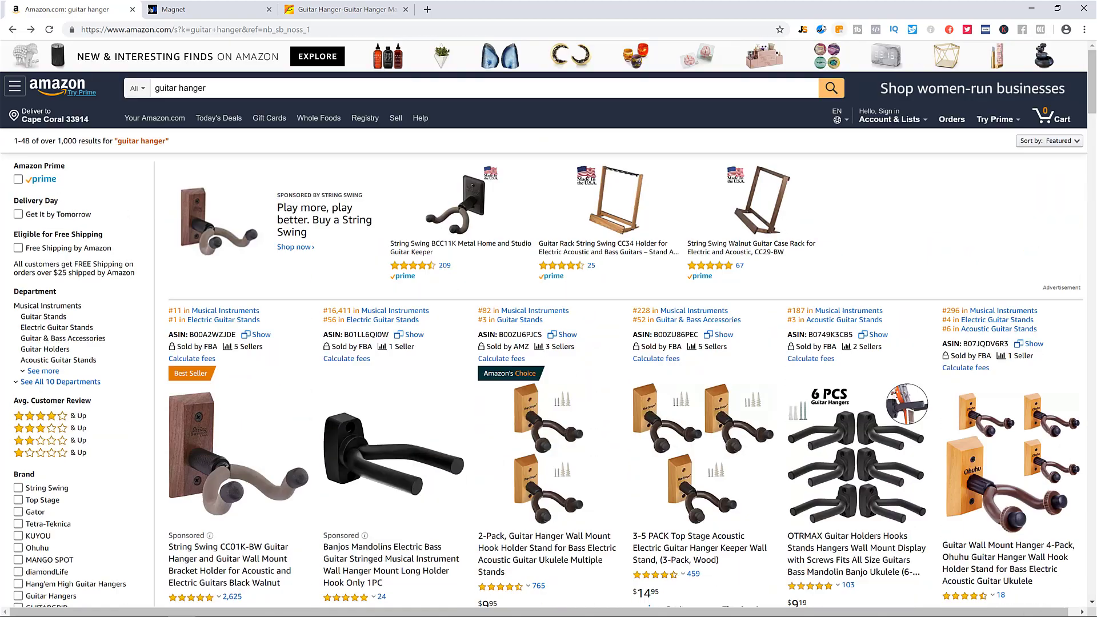
Run the Helium 10 extension's Xray product research on the guitar hanger results, then centre and enlarge its window
left_click(821, 30)
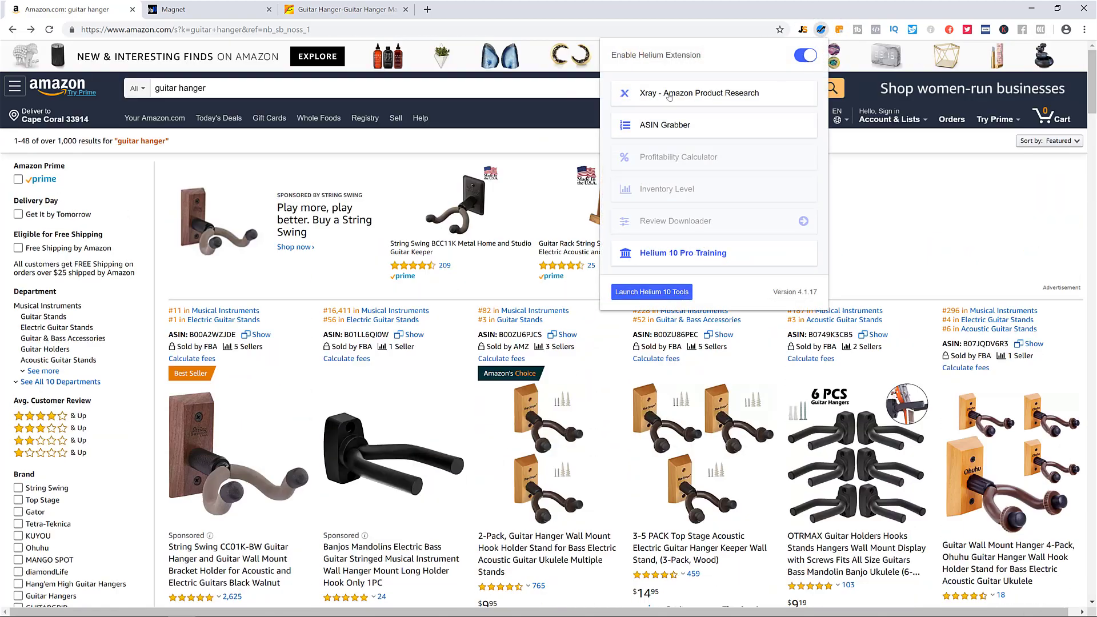
left_click(710, 95)
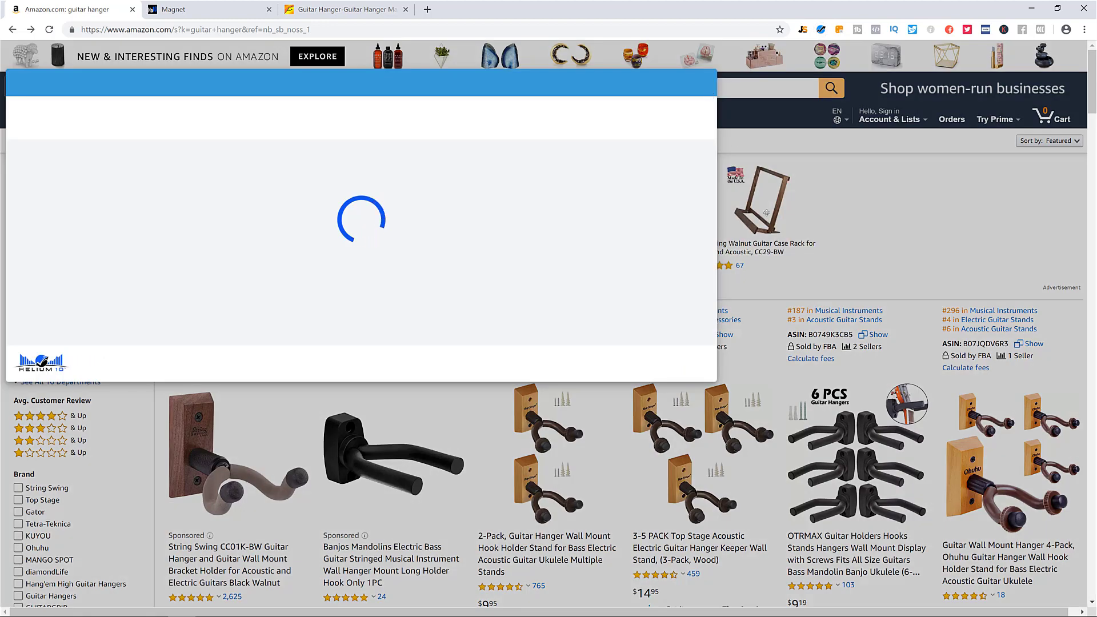
left_click_drag(575, 83, 705, 86)
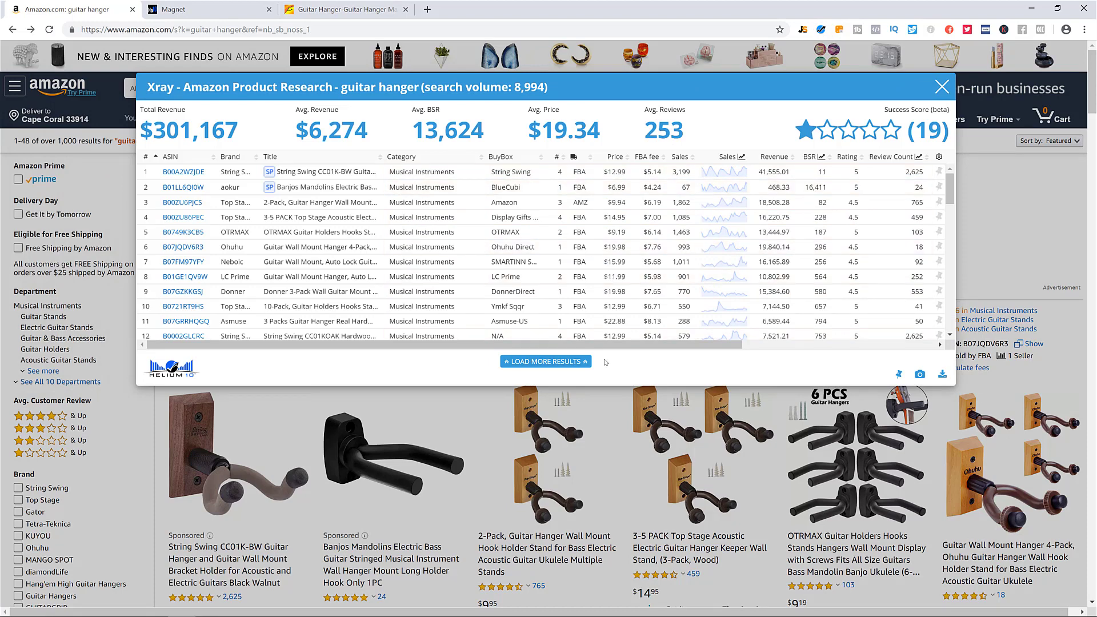
left_click_drag(621, 387, 623, 554)
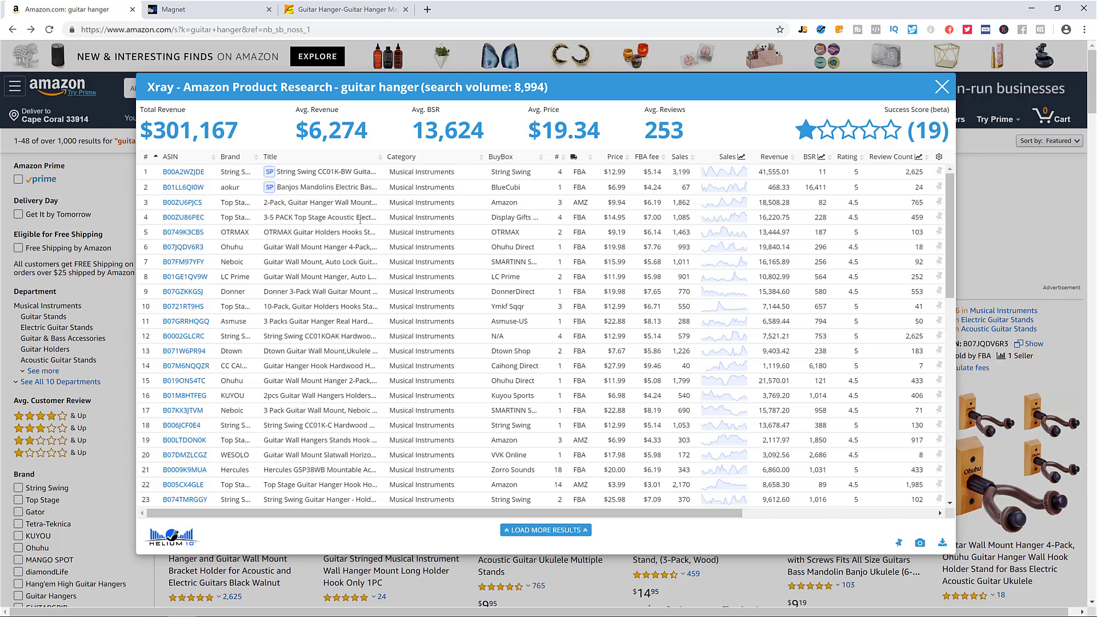
Look through the product rows in the Xray table, including their titles, categories and sellers
scroll(1009, 366, "down", 1)
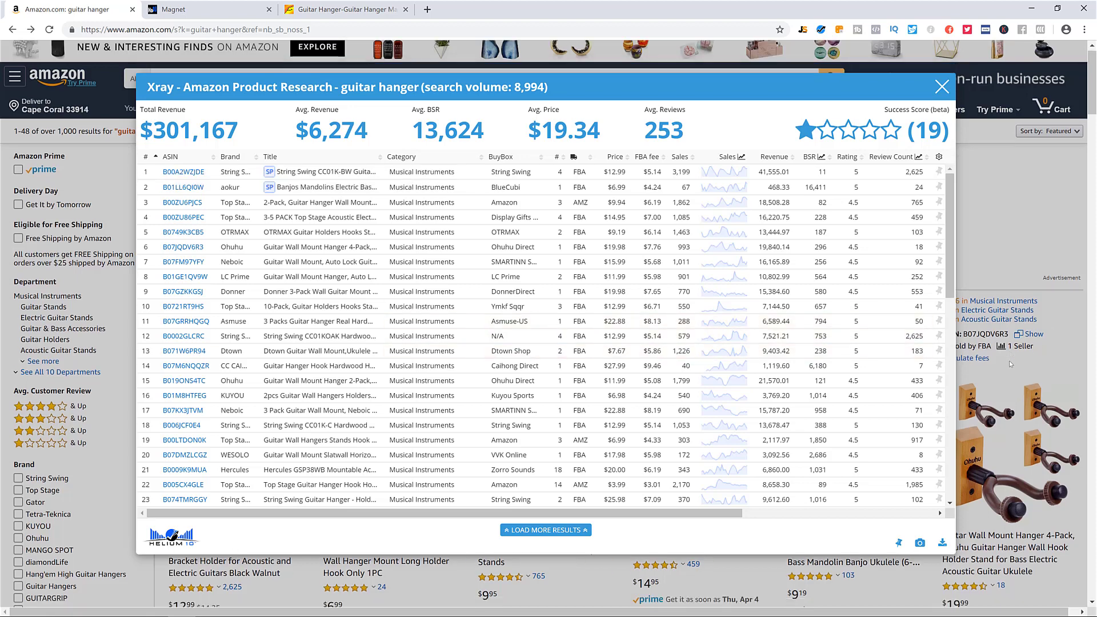
scroll(1009, 366, "up", 1)
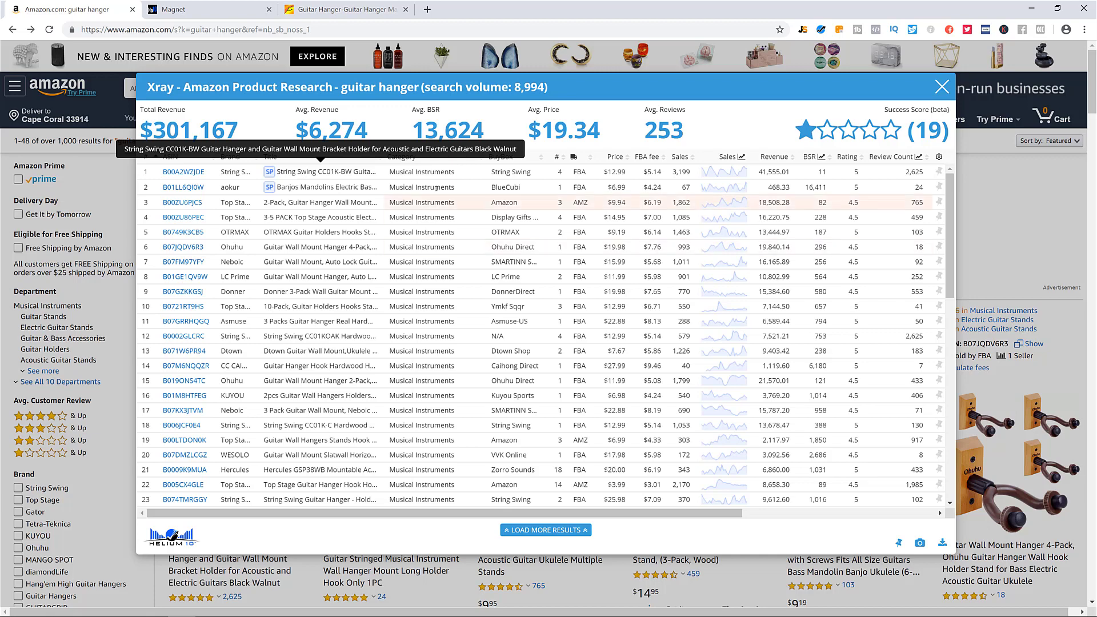
scroll(427, 304, "down", 5)
scroll(427, 304, "up", 1)
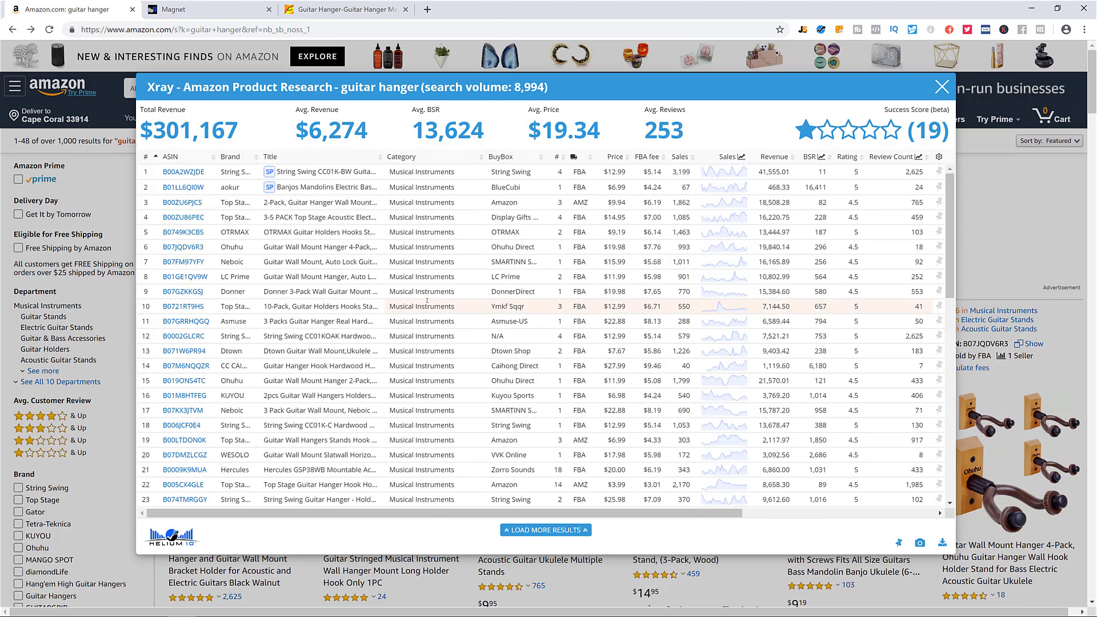
scroll(427, 304, "down", 1)
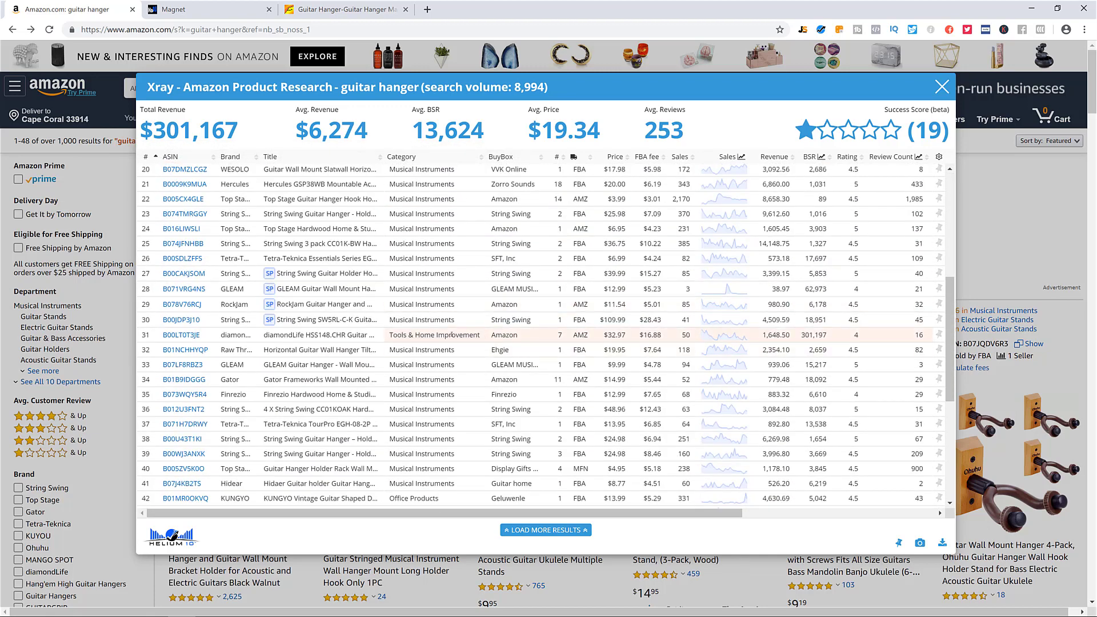
scroll(465, 338, "up", 5)
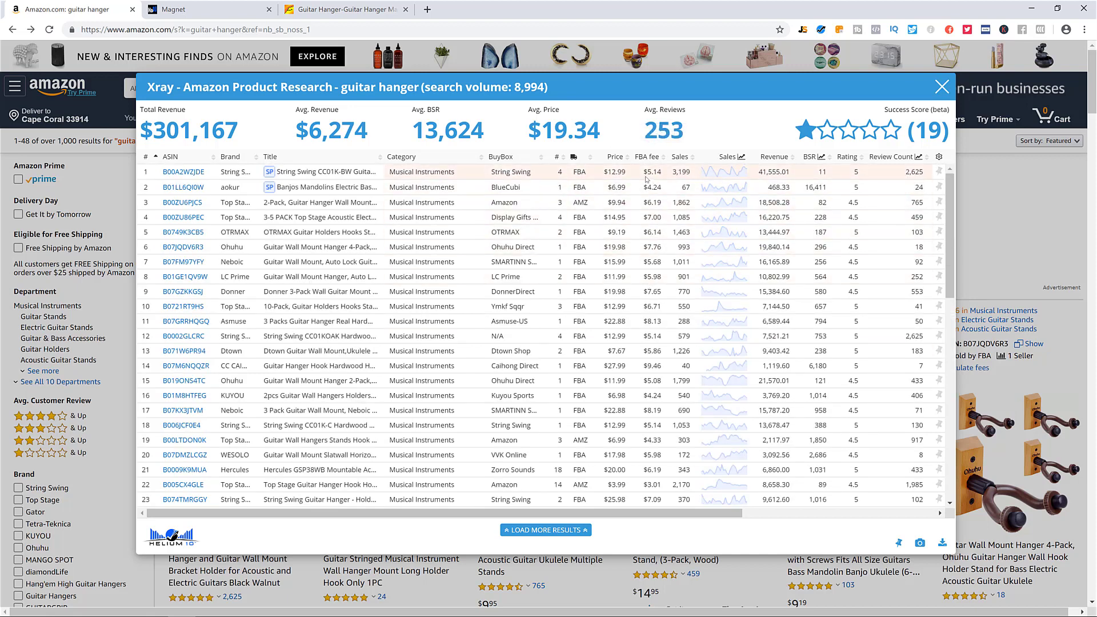
Check the price and FBA fee of the first String Swing listing in the Xray table
left_click_drag(644, 171, 661, 172)
left_click(652, 175)
left_click_drag(604, 172, 662, 173)
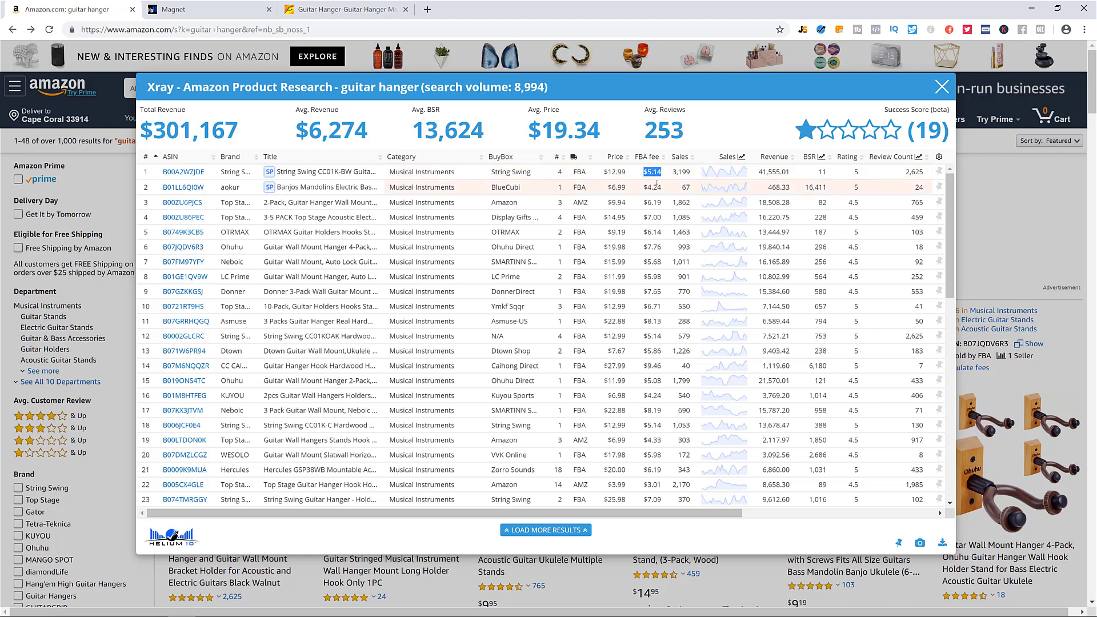
left_click(655, 180)
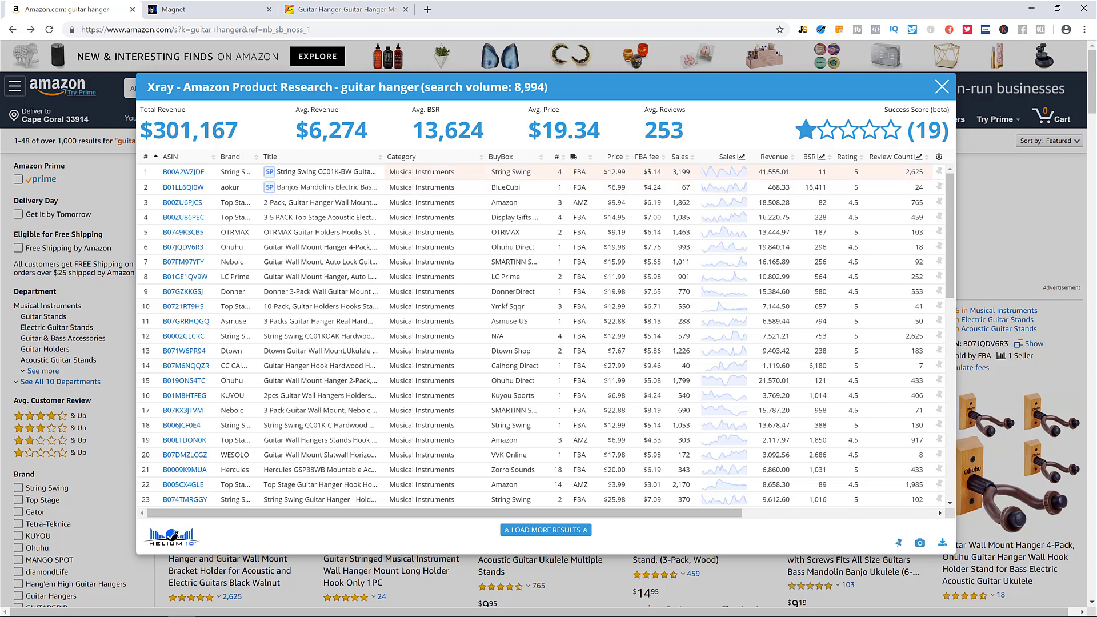
Check the first String Swing listing's sales figure and view its 30-day sales chart
double_click(678, 171)
left_click(681, 172)
left_click(739, 173)
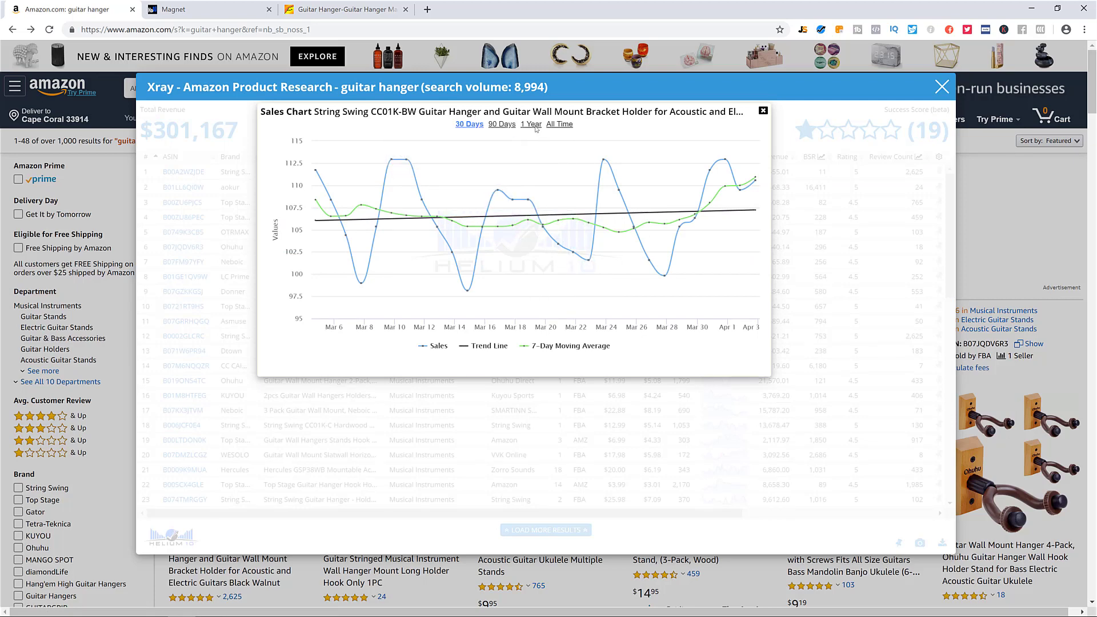
left_click(763, 111)
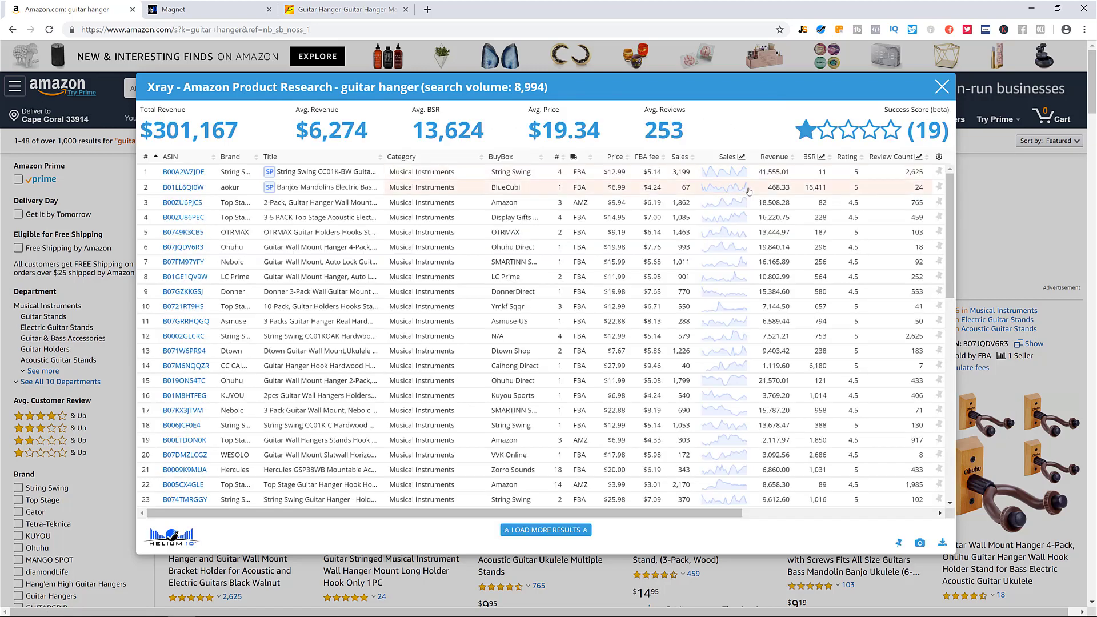
Check the first String Swing listing's revenue, rating and review count in the Xray table
left_click_drag(759, 171, 787, 172)
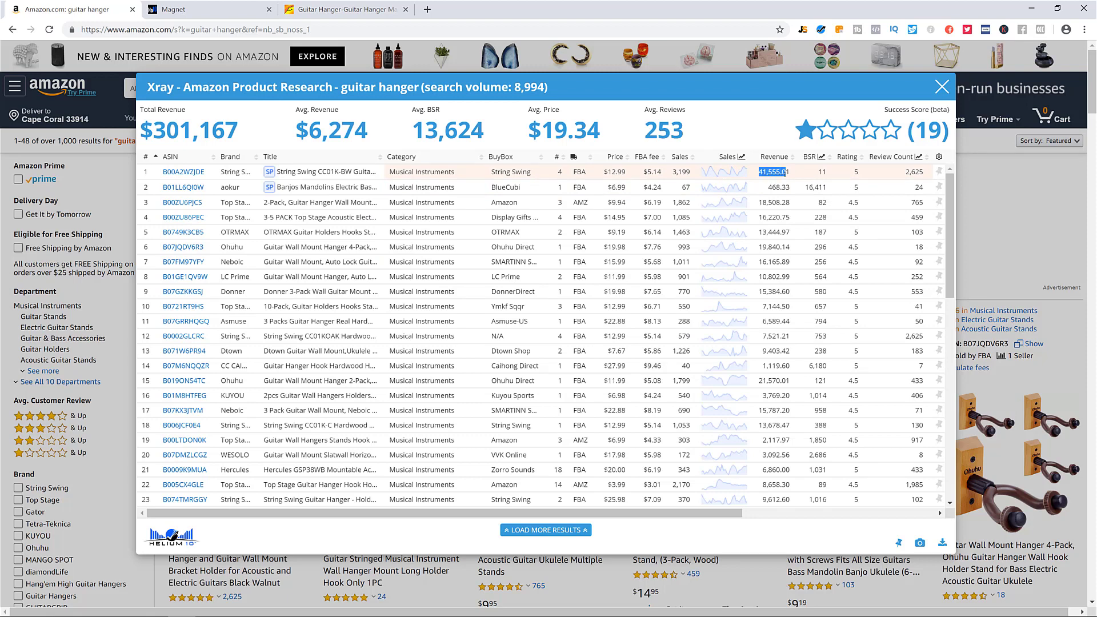
left_click(787, 172)
left_click(856, 172)
left_click(906, 172)
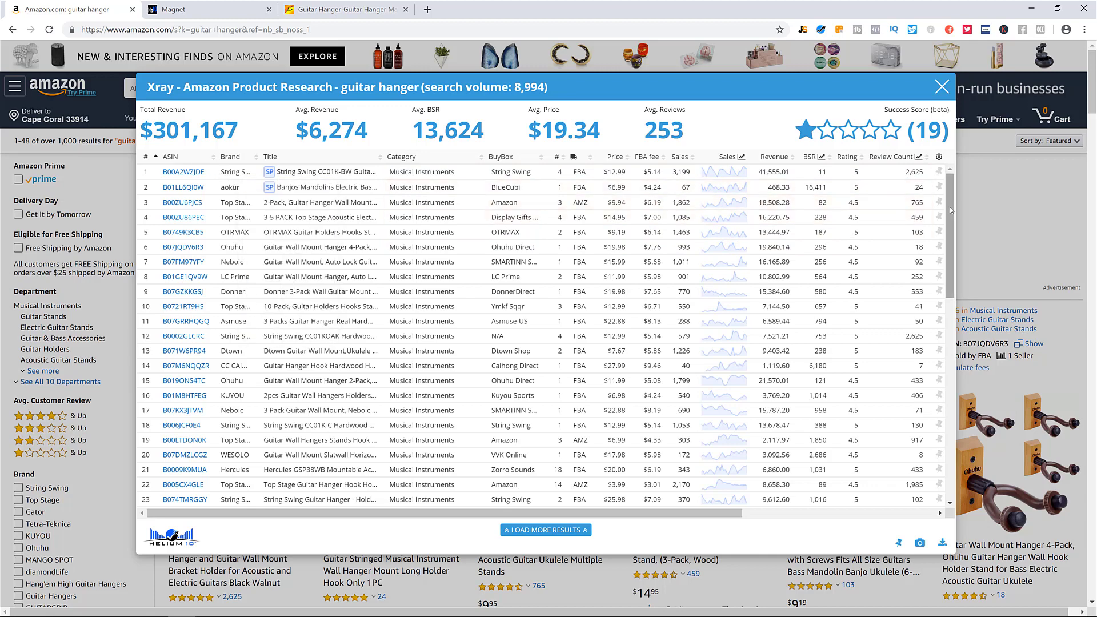
left_click_drag(950, 207, 949, 183)
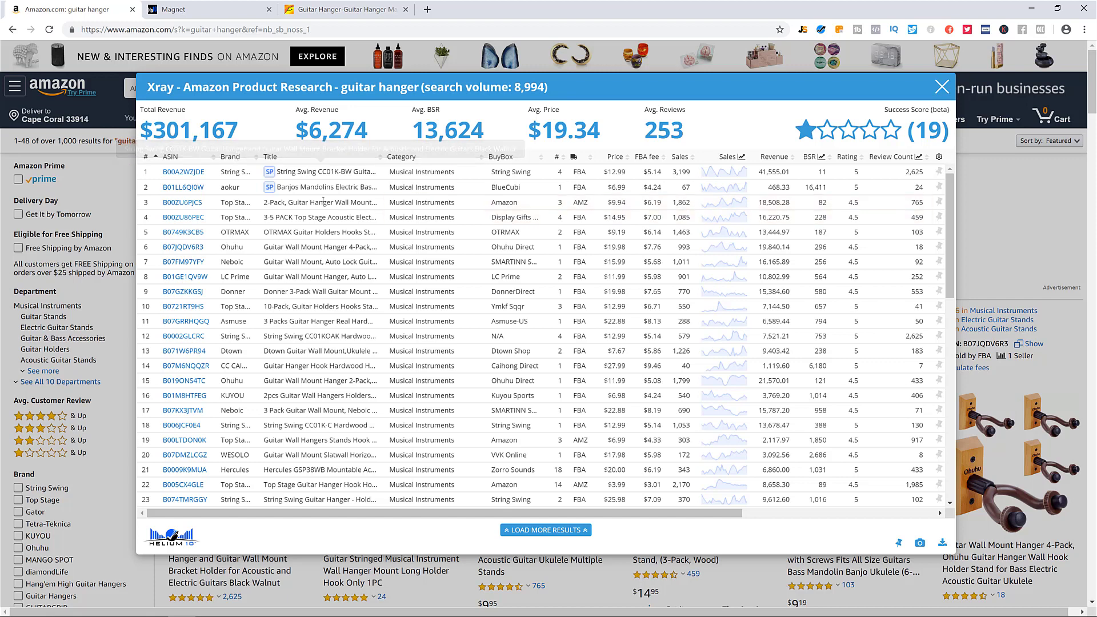
Remove the two sponsored listings in rows 1 and 2 from the Xray table
left_click(146, 172)
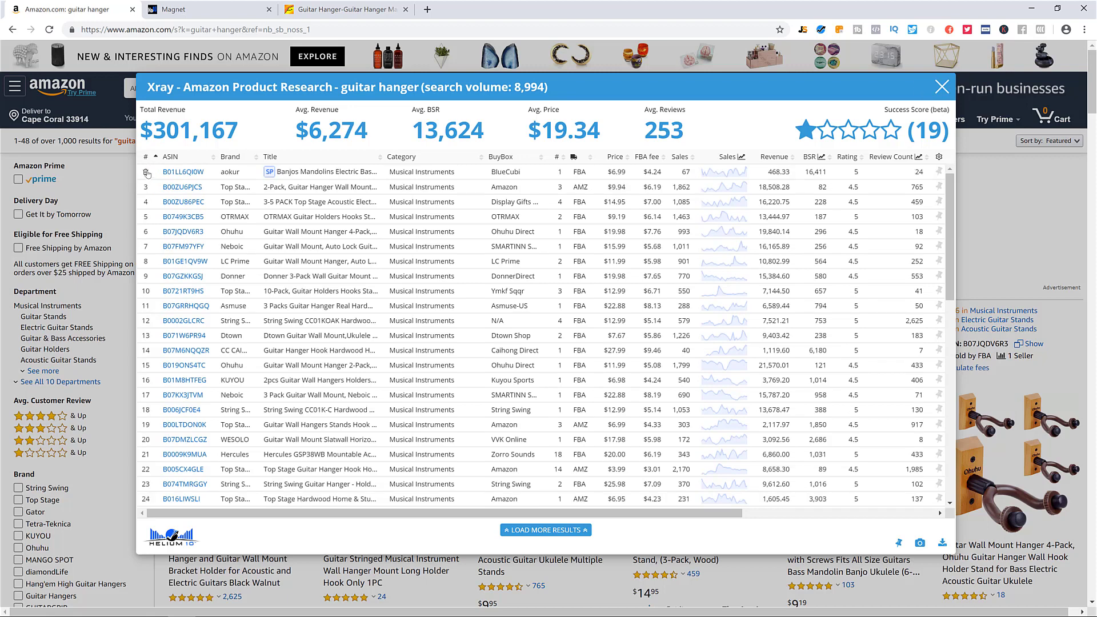
left_click(147, 173)
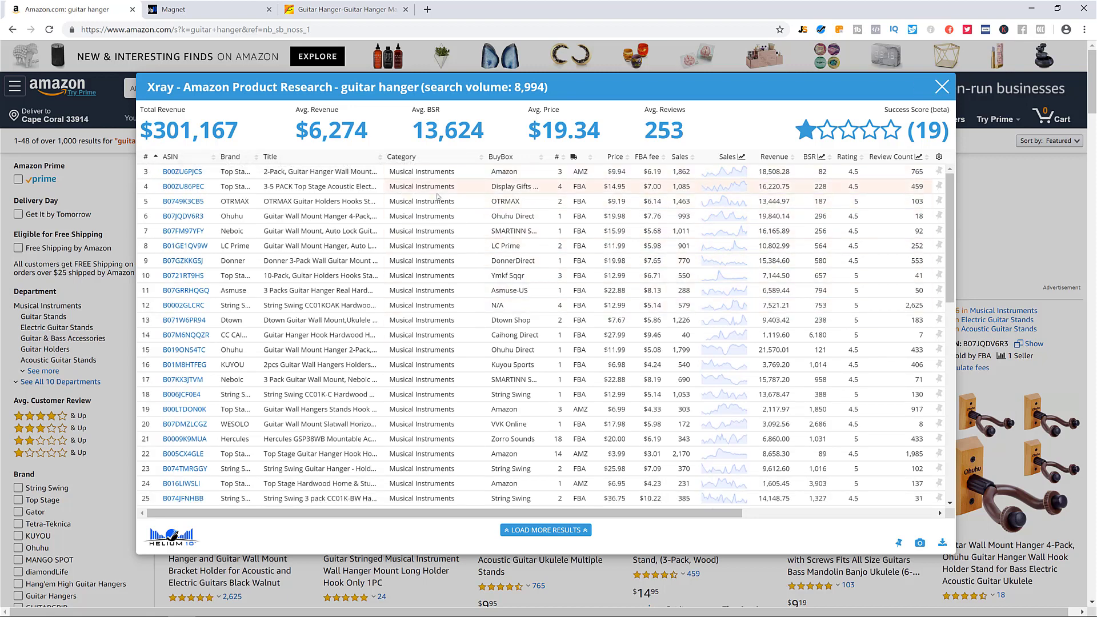
mouse_move(146, 193)
Compare the review counts of the remaining guitar hanger listings
left_click(913, 173)
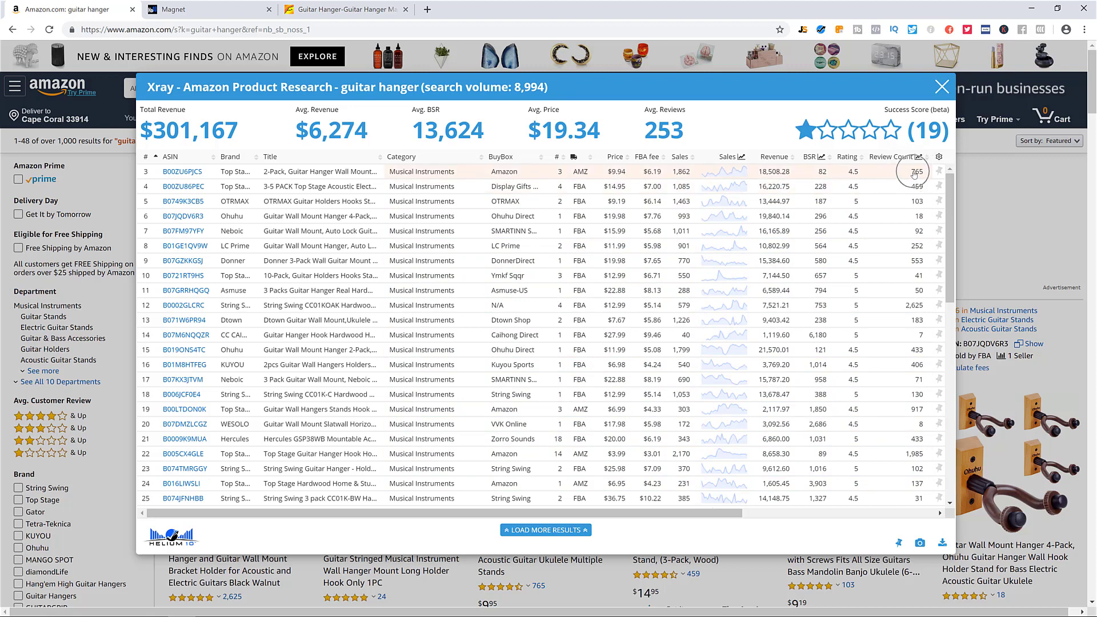
left_click(918, 306)
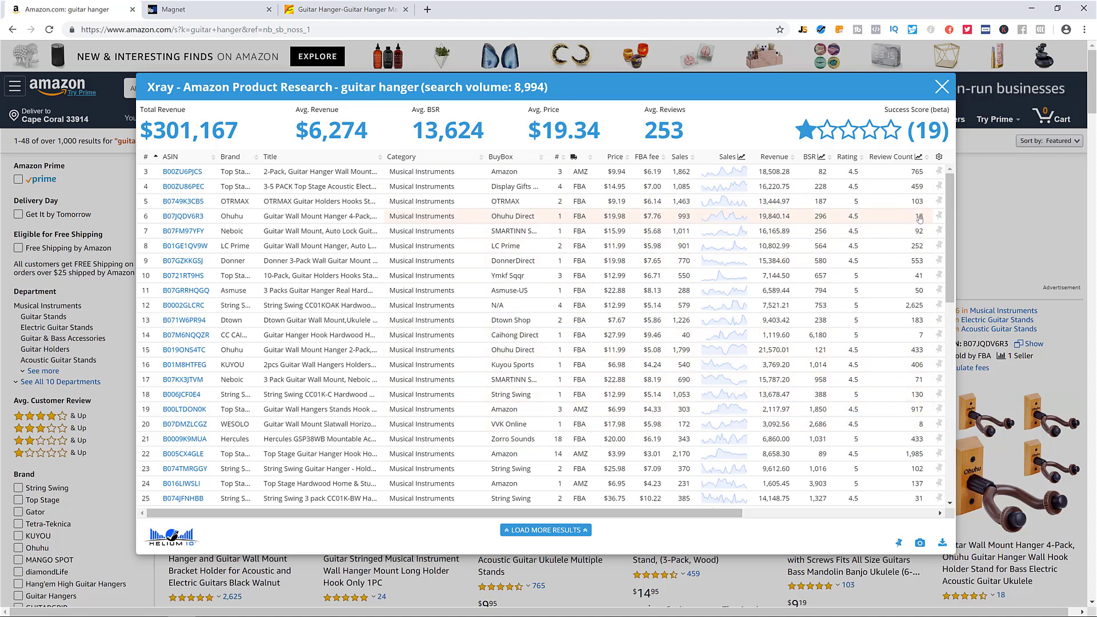
Check the Ohuhu 4-pack's revenue and compare the prices and FBA fees of nearby listings in the Xray table
left_click_drag(758, 216, 792, 219)
scroll(888, 220, "down", 1)
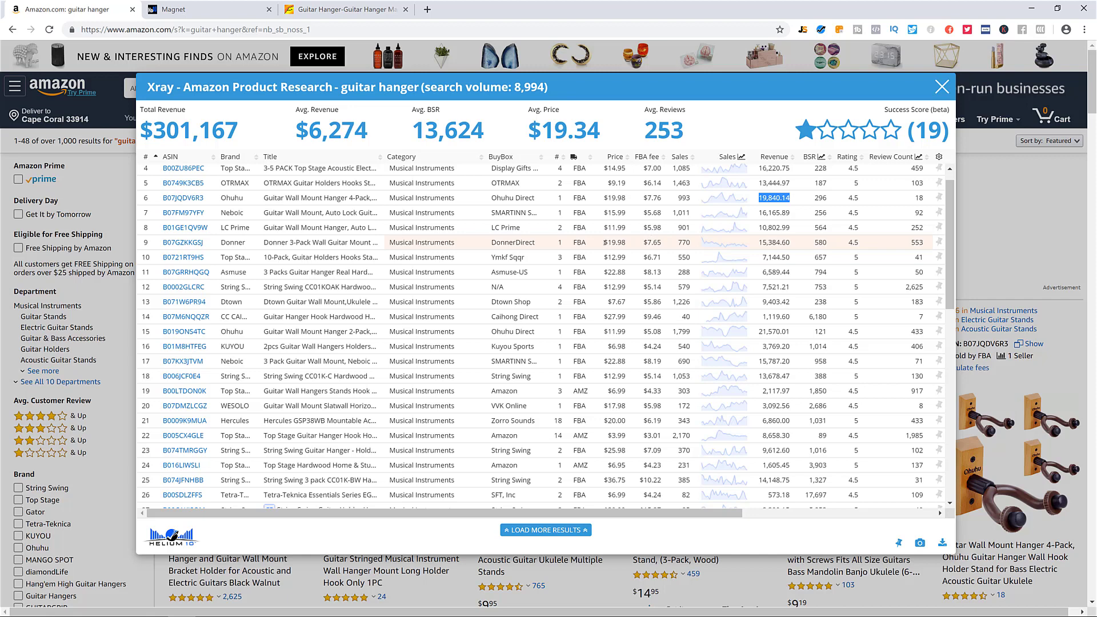
left_click_drag(605, 243, 667, 245)
left_click(655, 242)
scroll(605, 186, "up", 1)
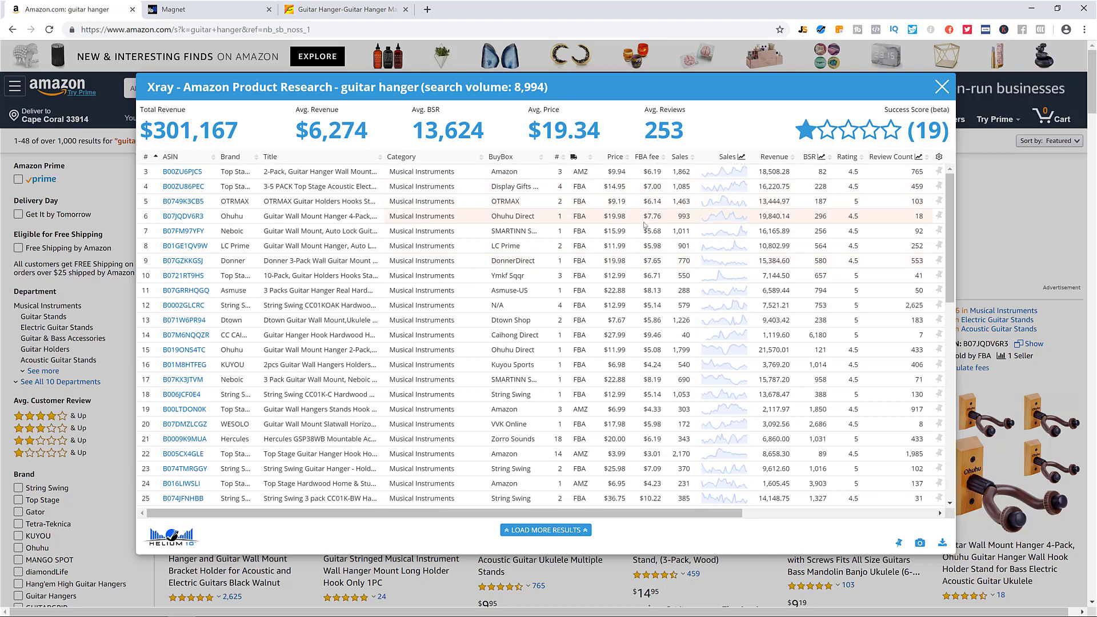
left_click_drag(607, 187, 663, 187)
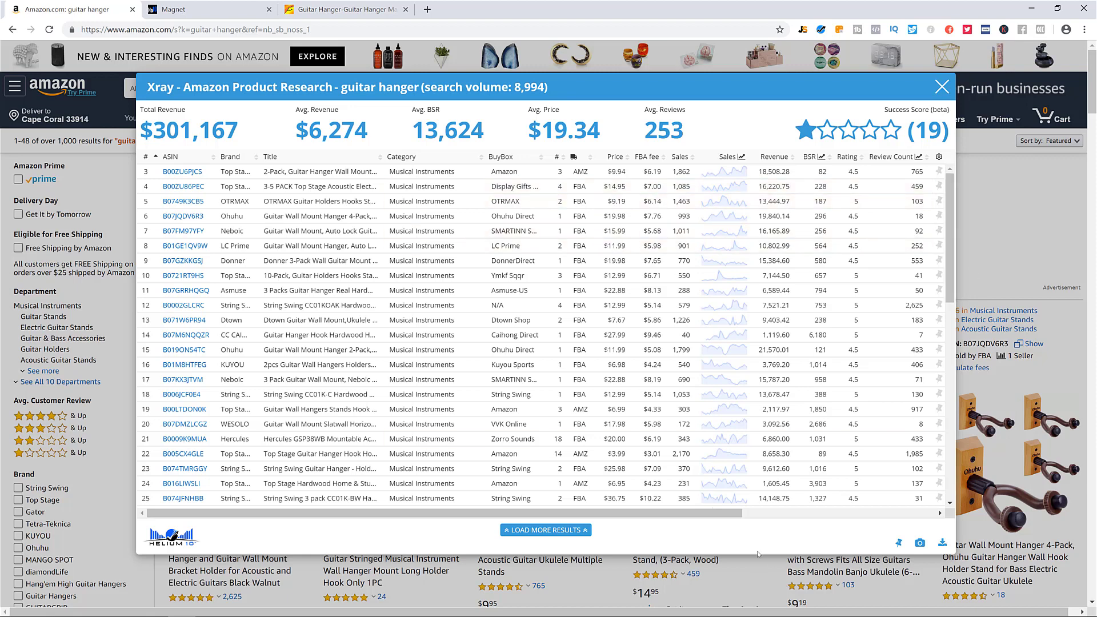
Shorten the Xray window and reposition it above the product photos on the Amazon results page
left_click_drag(753, 543, 753, 371)
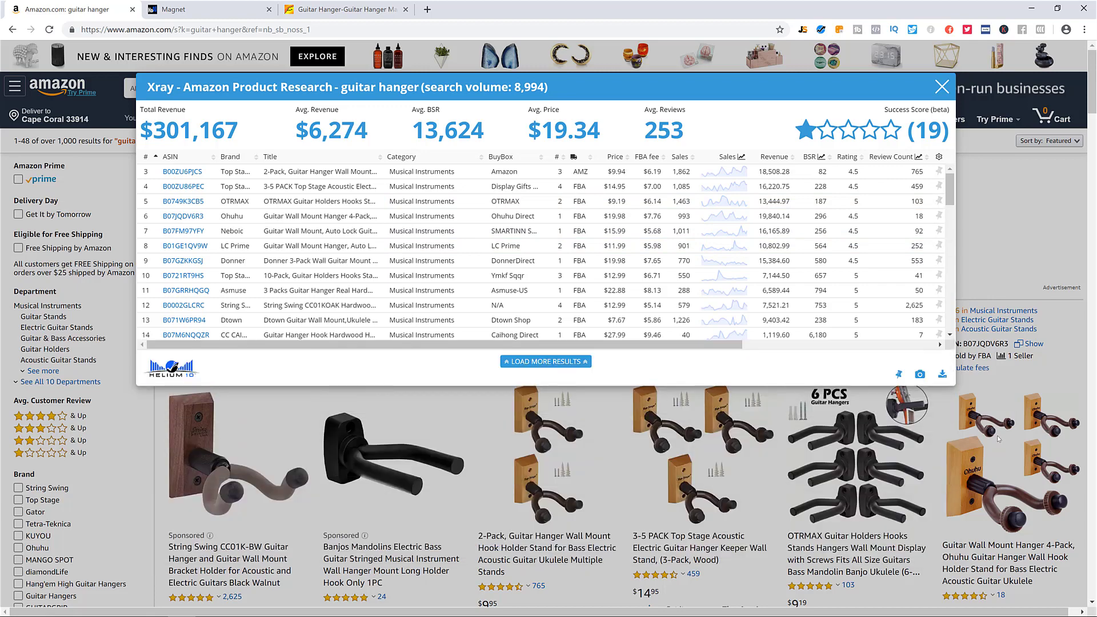
scroll(998, 438, "down", 7)
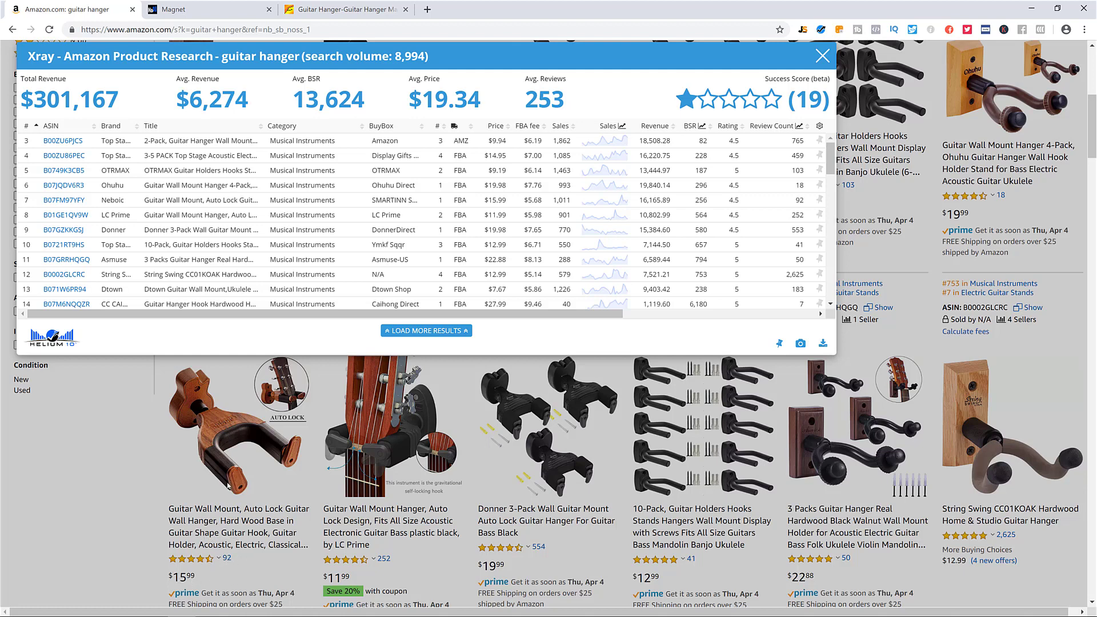
Switch to Alibaba and browse the "guitar hanger" search results
left_click(343, 9)
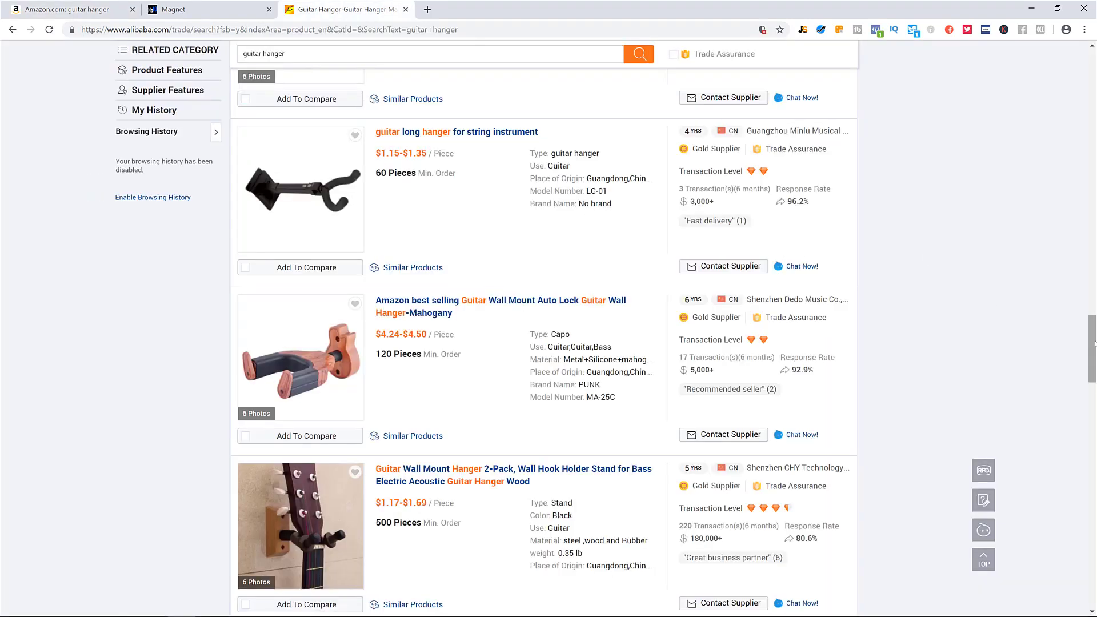
left_click_drag(1091, 337, 1091, 65)
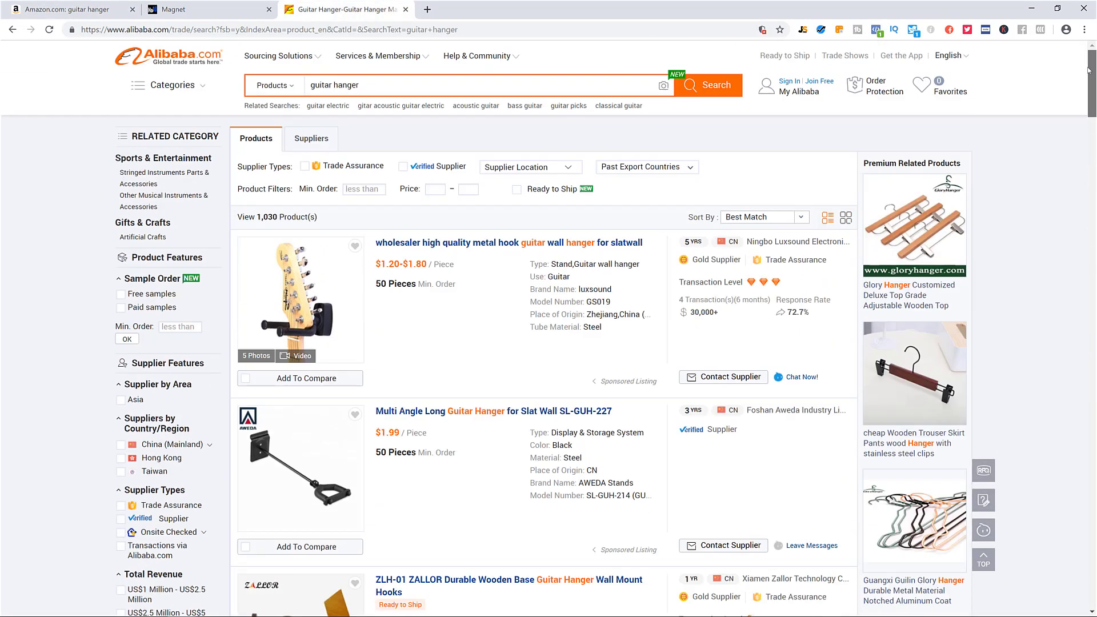
left_click_drag(361, 85, 308, 85)
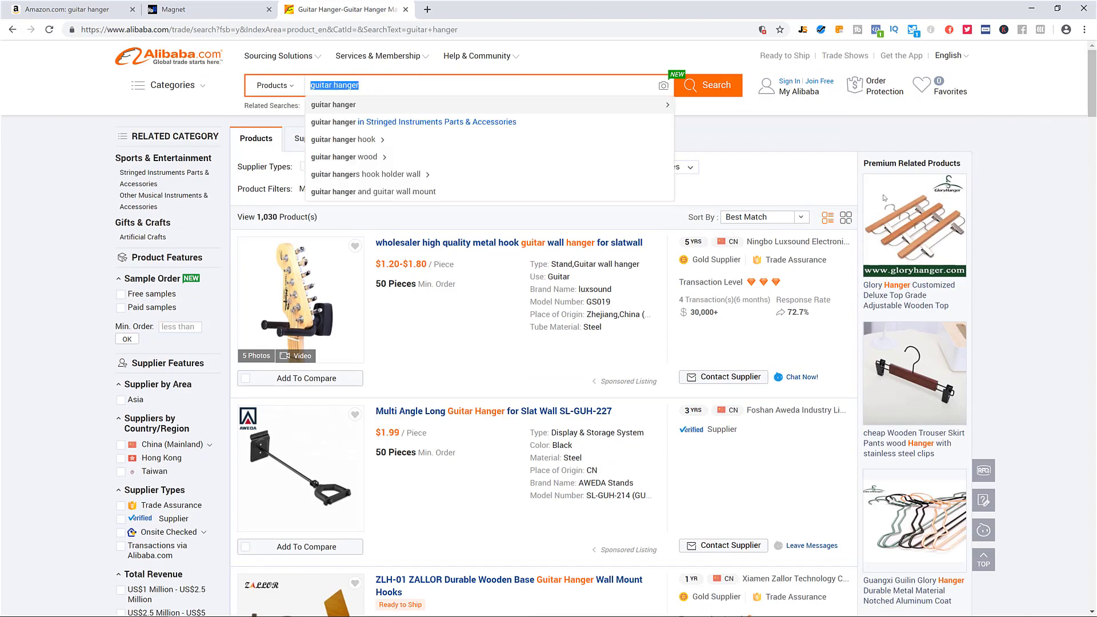
left_click(1067, 187)
left_click_drag(1091, 86, 1094, 363)
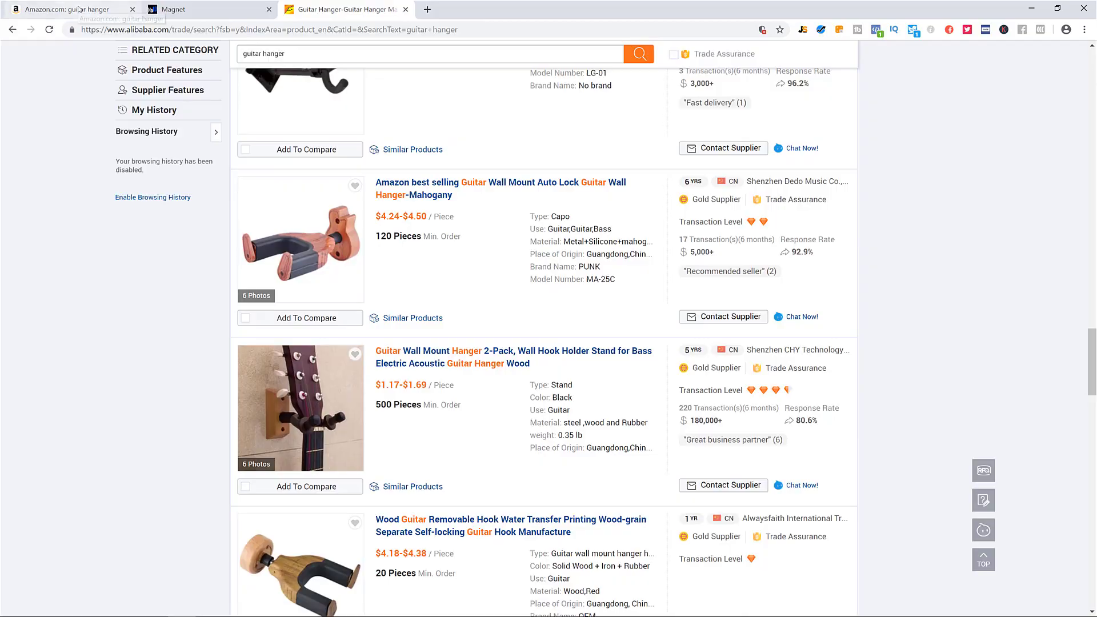
Compare the Amazon listings with Alibaba's mahogany Auto Lock wall hanger and check its price per piece
left_click(114, 10)
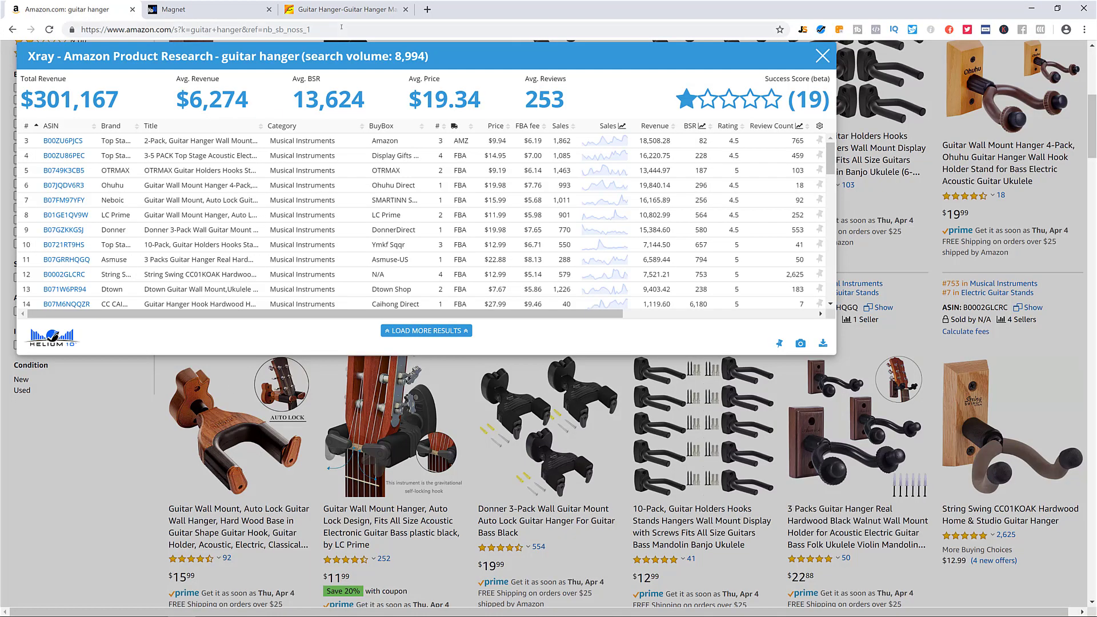
left_click(342, 9)
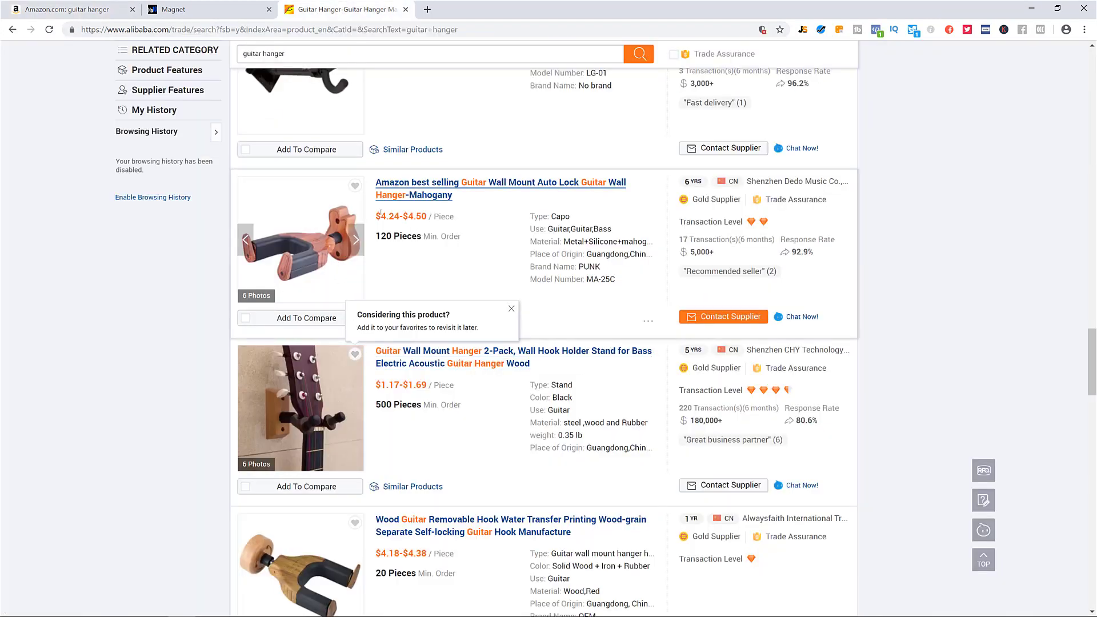
left_click_drag(379, 216, 429, 216)
left_click(988, 260)
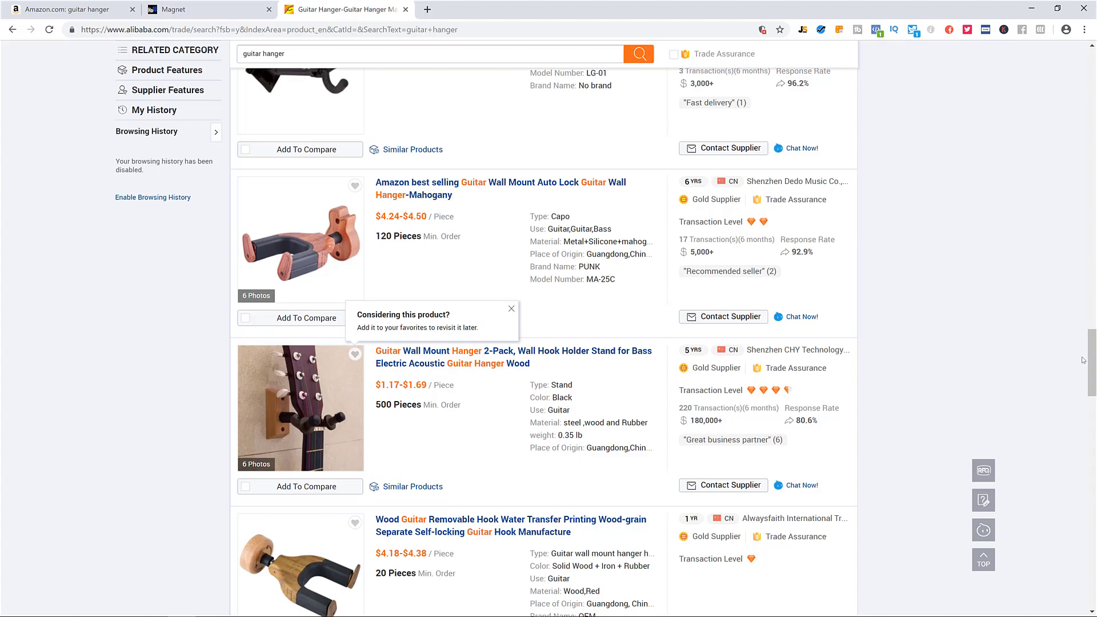
Browse further Alibaba results to page 3 and check the price of the Auto Grip System wall mount guitar hanger
left_click_drag(1086, 360, 1086, 573)
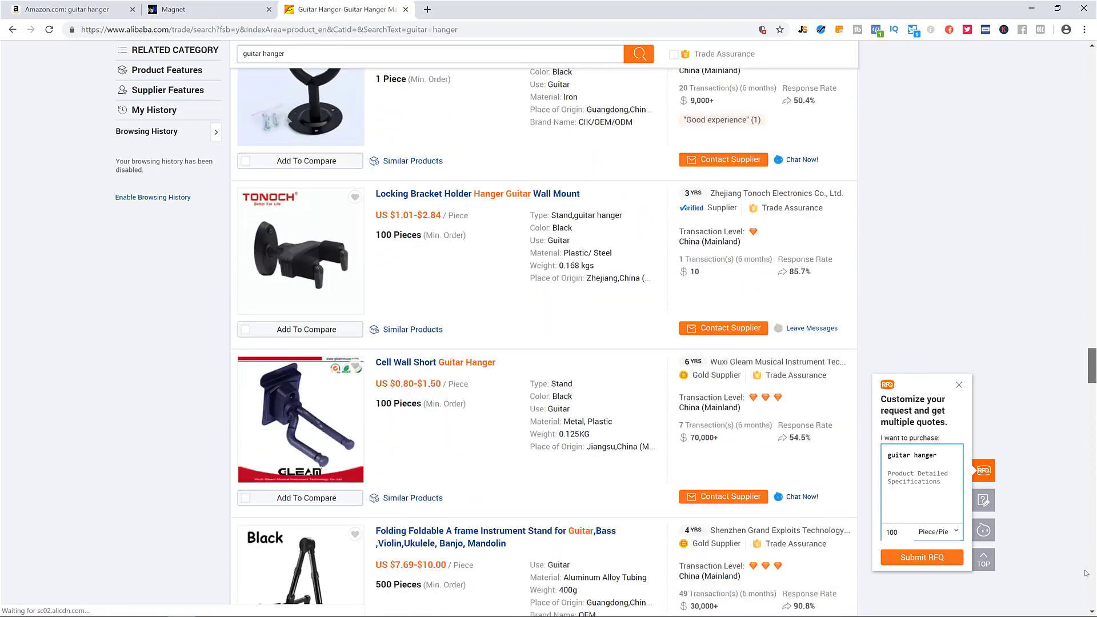
scroll(1086, 573, "down", 15)
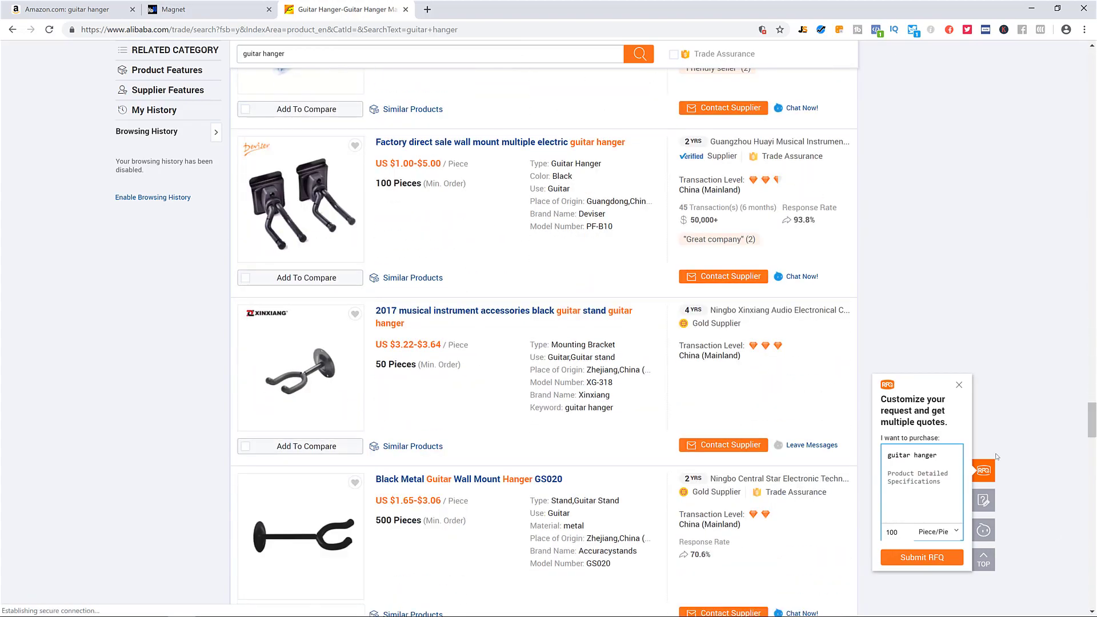
scroll(997, 457, "down", 10)
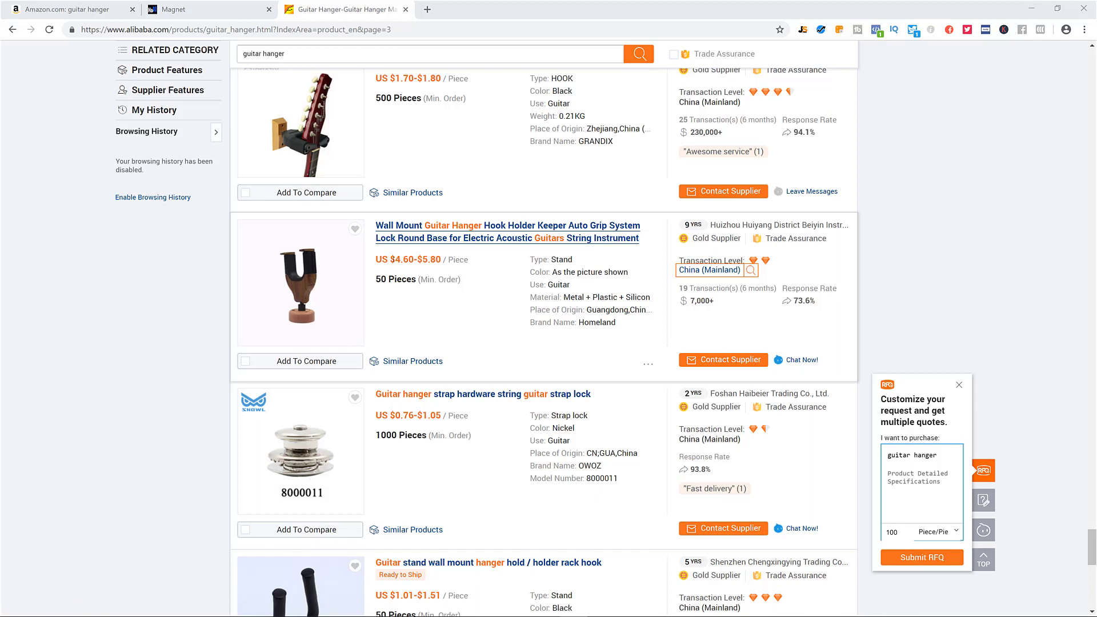
left_click_drag(390, 260, 441, 260)
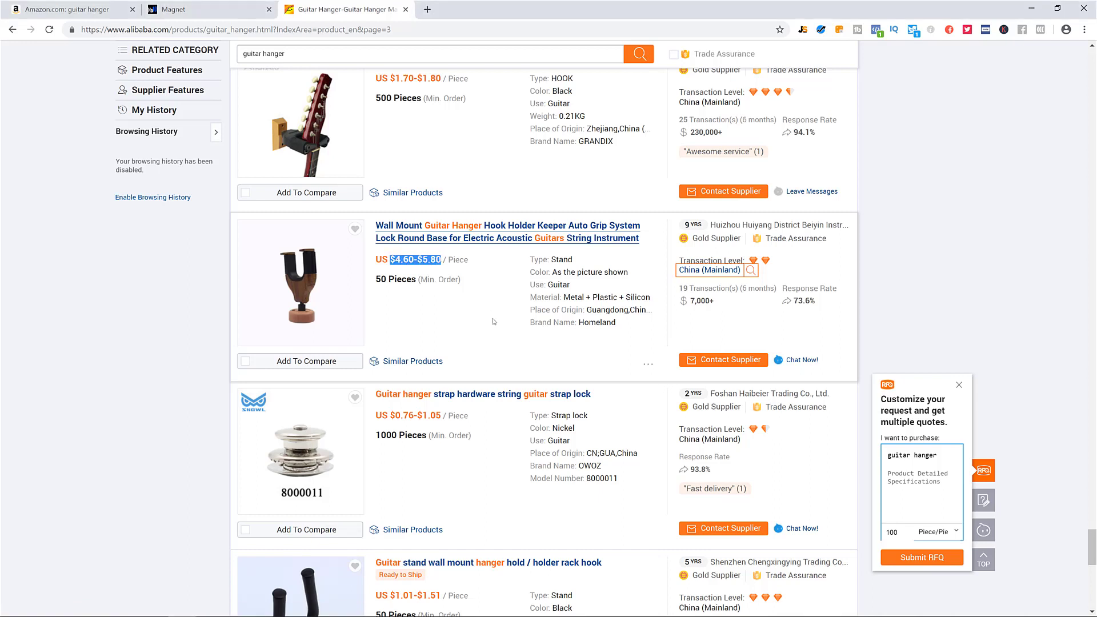
left_click(383, 255)
left_click_drag(391, 259, 442, 259)
left_click(954, 276)
Continue to page 4 of the Alibaba results and check the price of the PUNK auto lock type instrument hook holder
scroll(522, 304, "down", 4)
scroll(521, 303, "down", 6)
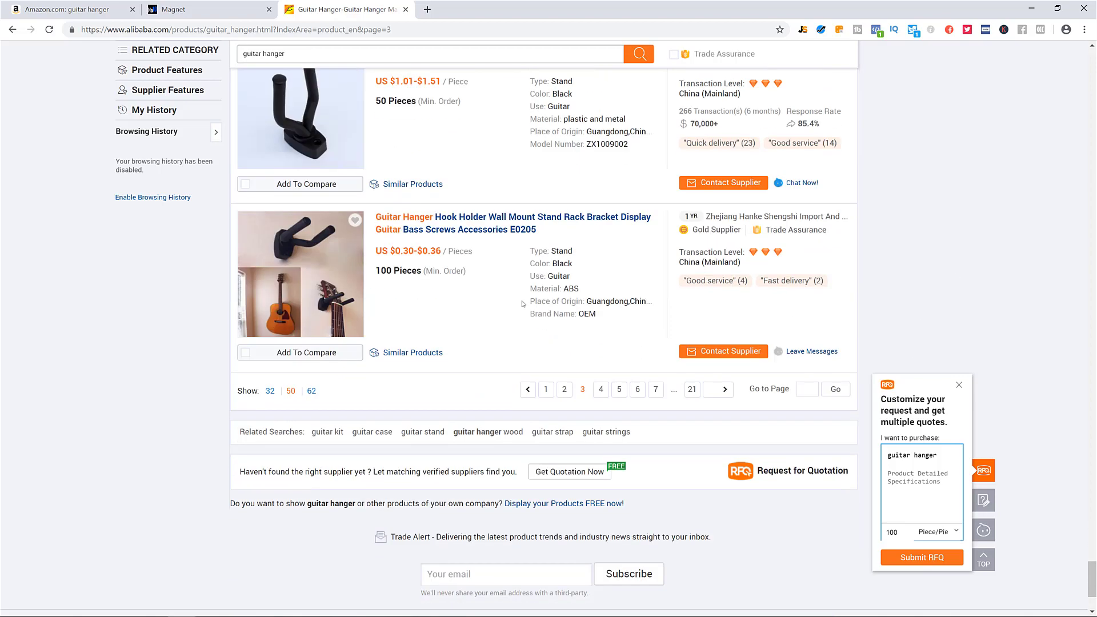
left_click(514, 321)
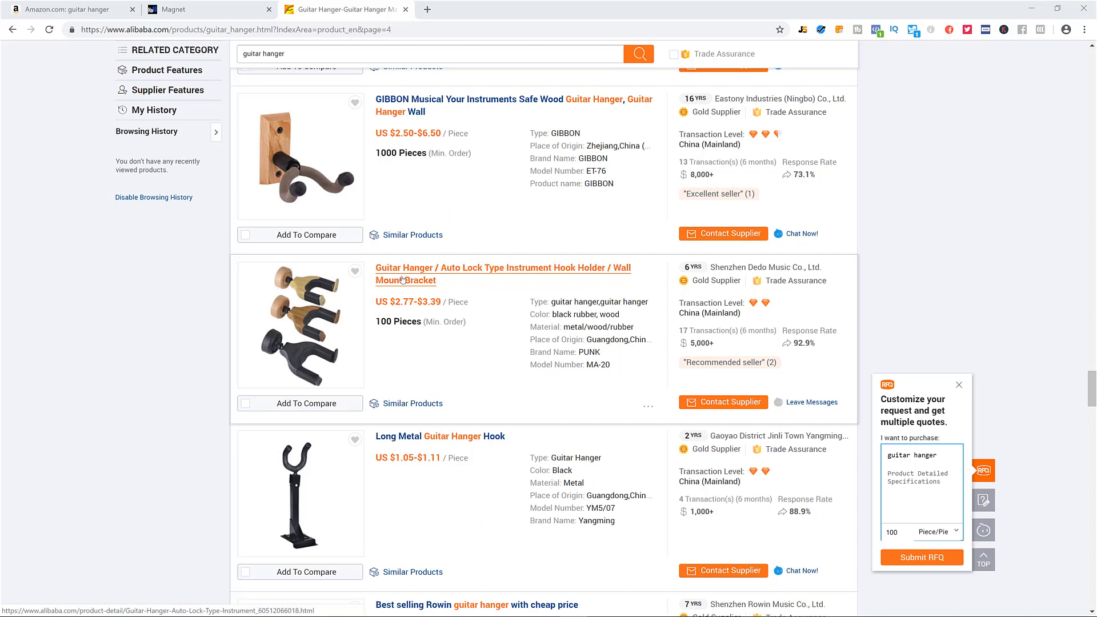
left_click_drag(390, 301, 441, 302)
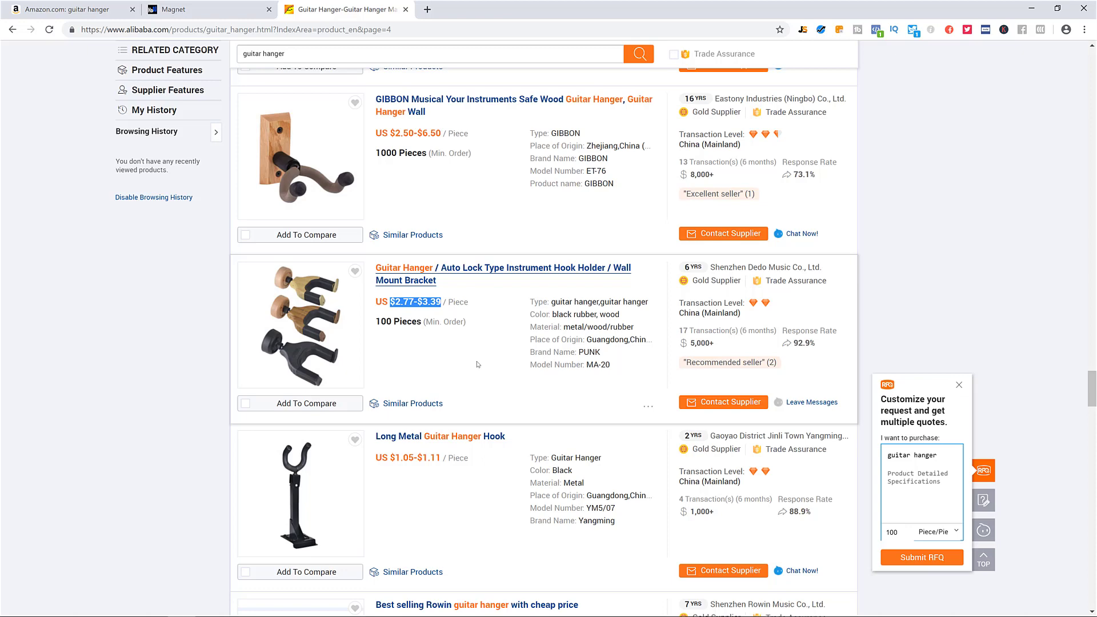
Return to Amazon and, in Calculator, subtract the 5.68 FBA fee and 4.25 unit cost from the Neboic hanger's 15.99 price
left_click(106, 9)
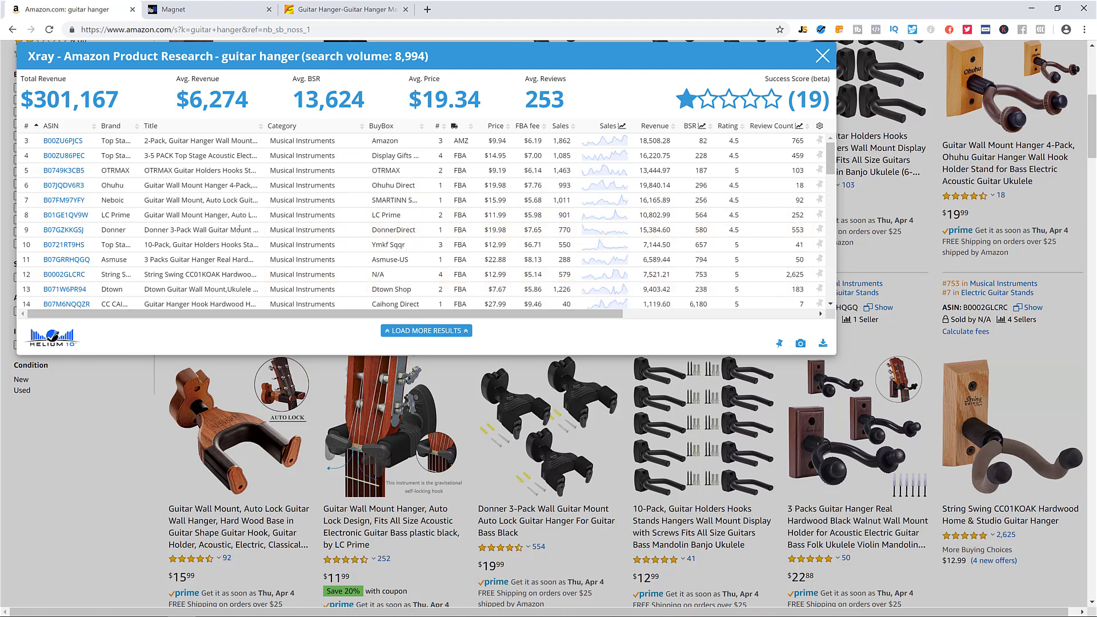
left_click_drag(484, 200, 513, 202)
type("15.99")
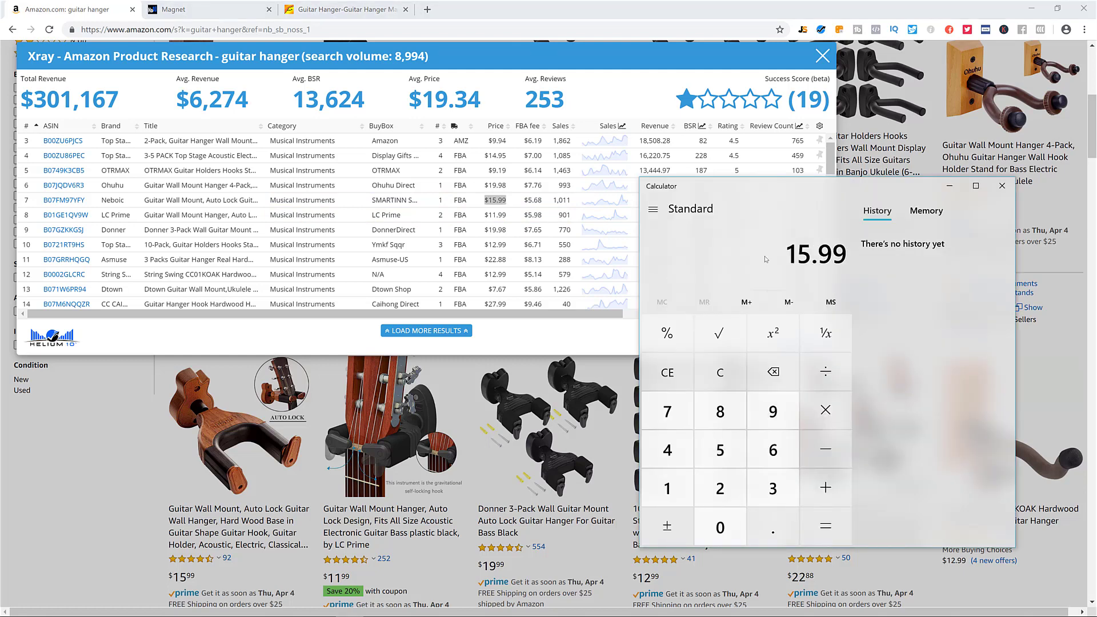
key("minus")
type("5.68")
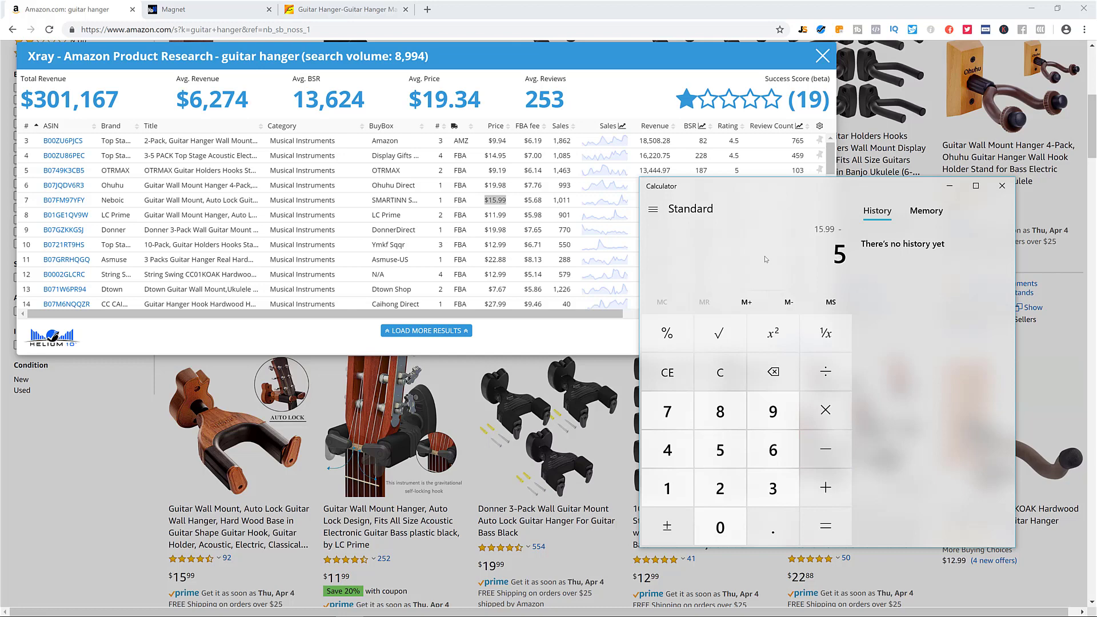
key("Return")
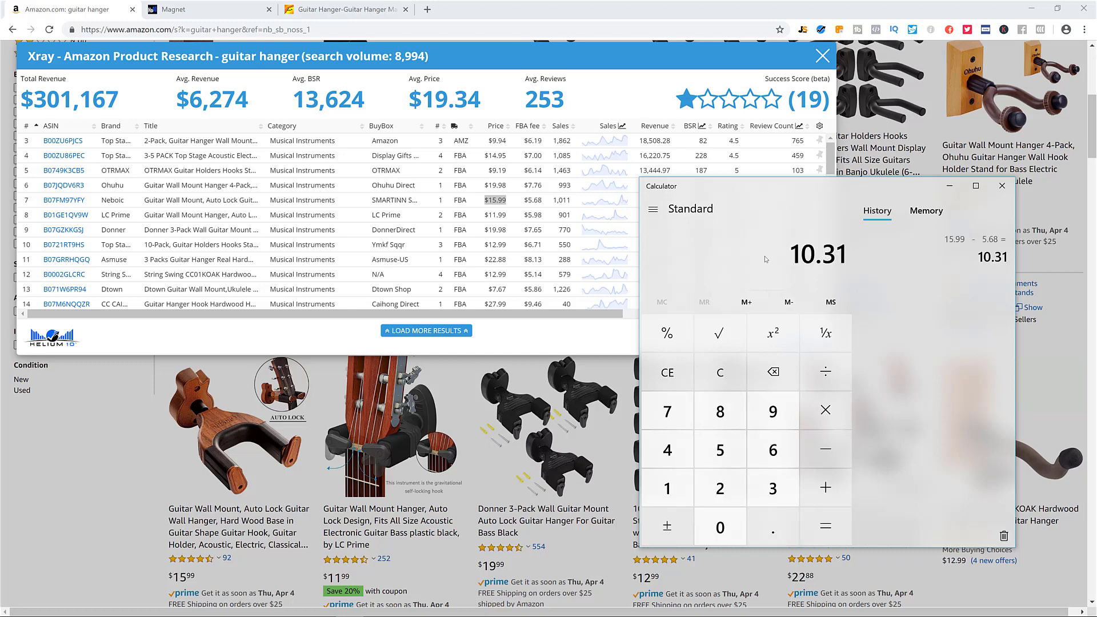
key("minus")
type("4.25")
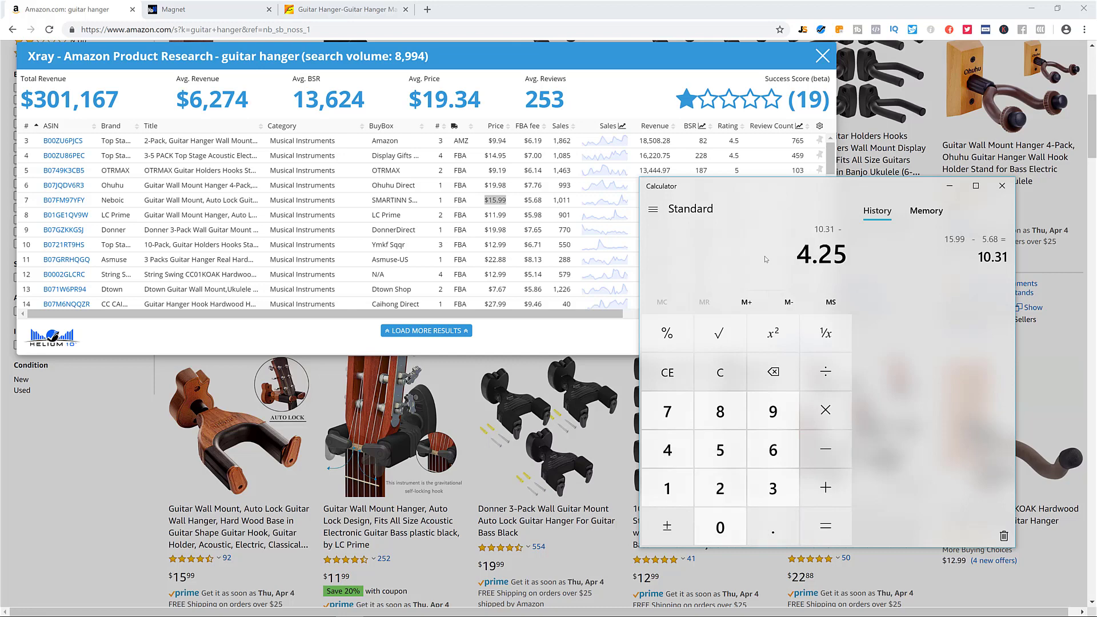
key("Return")
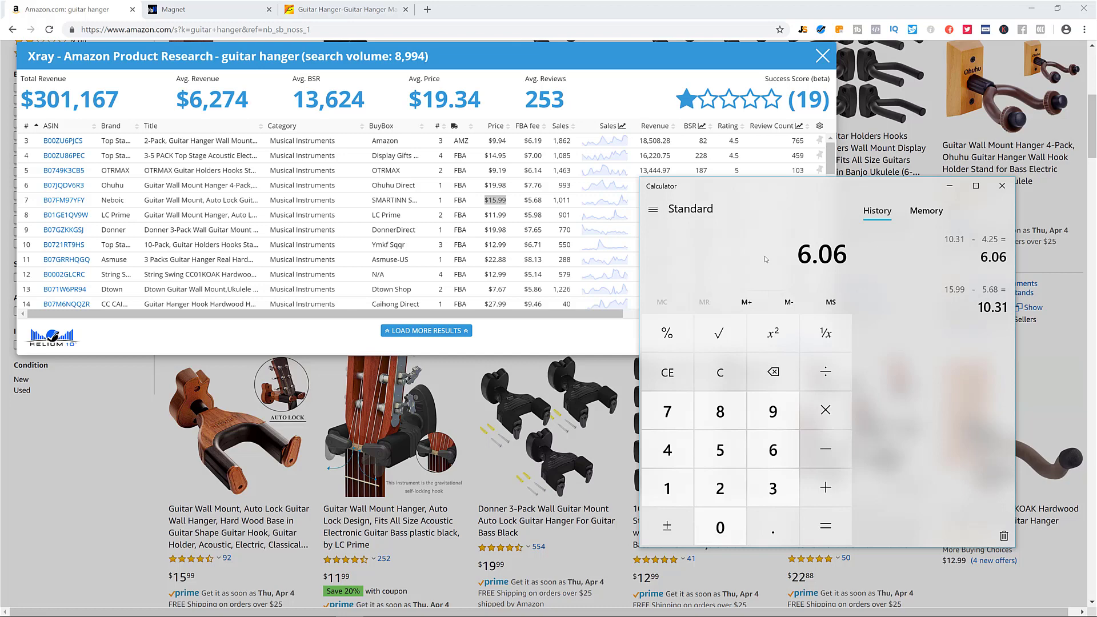
Divide the remaining profit by the 15.99 selling price to get the margin, and close Calculator
key("slash")
type("15.99")
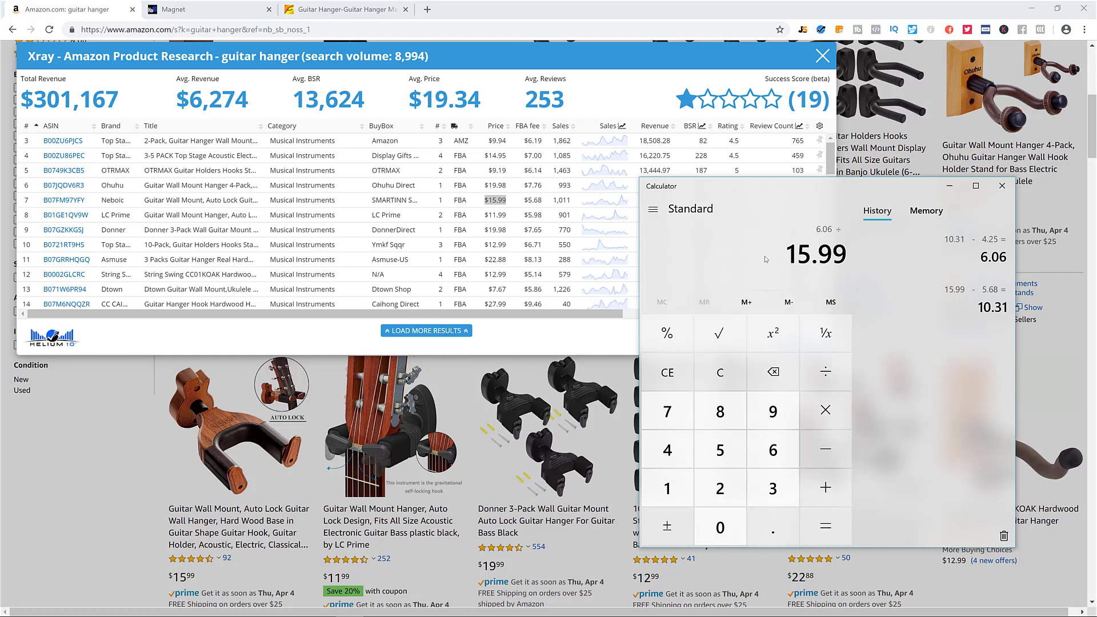
key("Return")
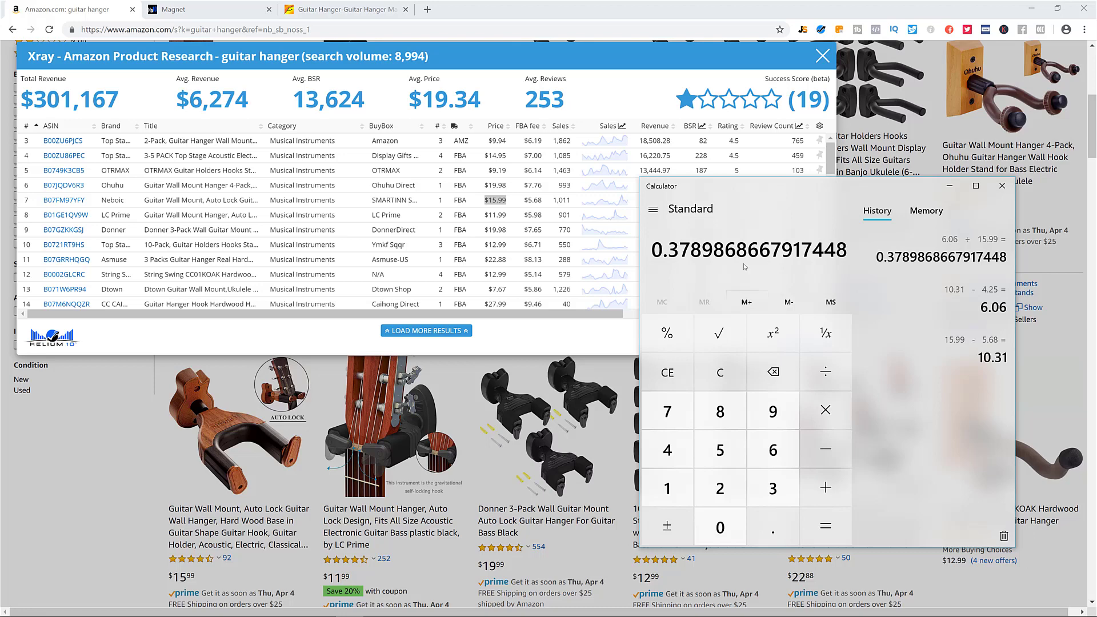
left_click(1002, 186)
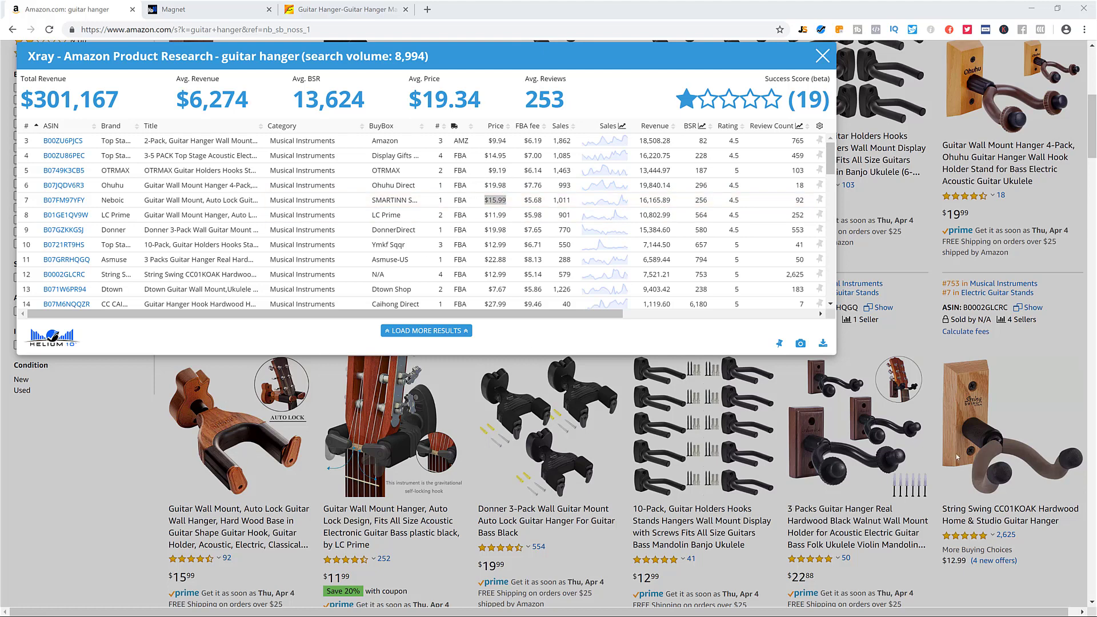
Find the String Swing CC01K-C cherry hanger on Amazon and check its price and FBA fee in Xray row 18
scroll(977, 476, "up", 7)
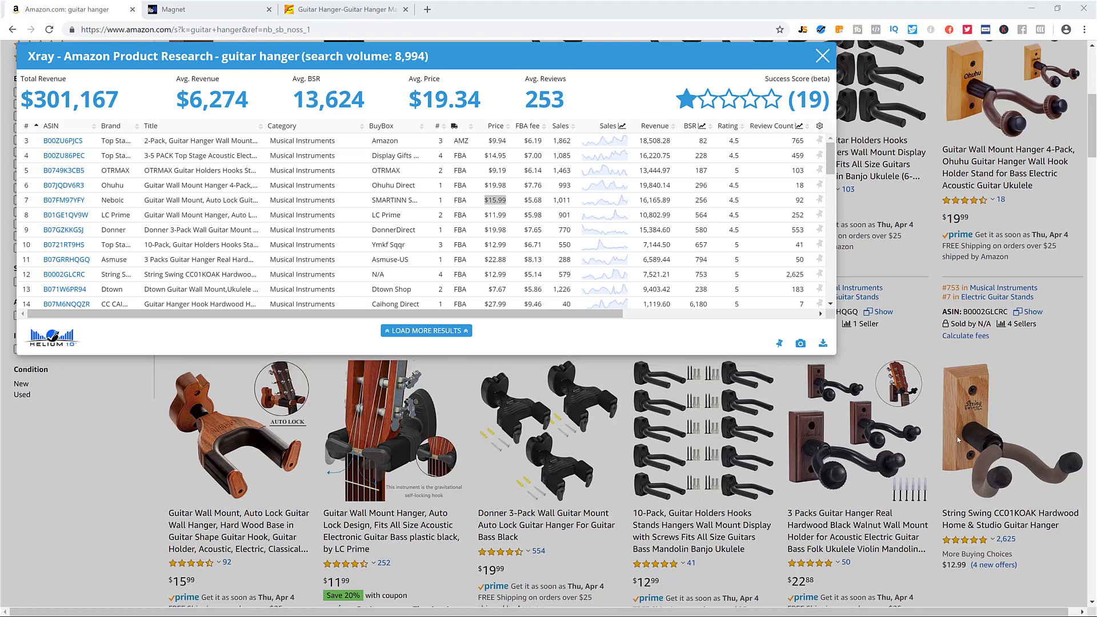
scroll(879, 485, "down", 15)
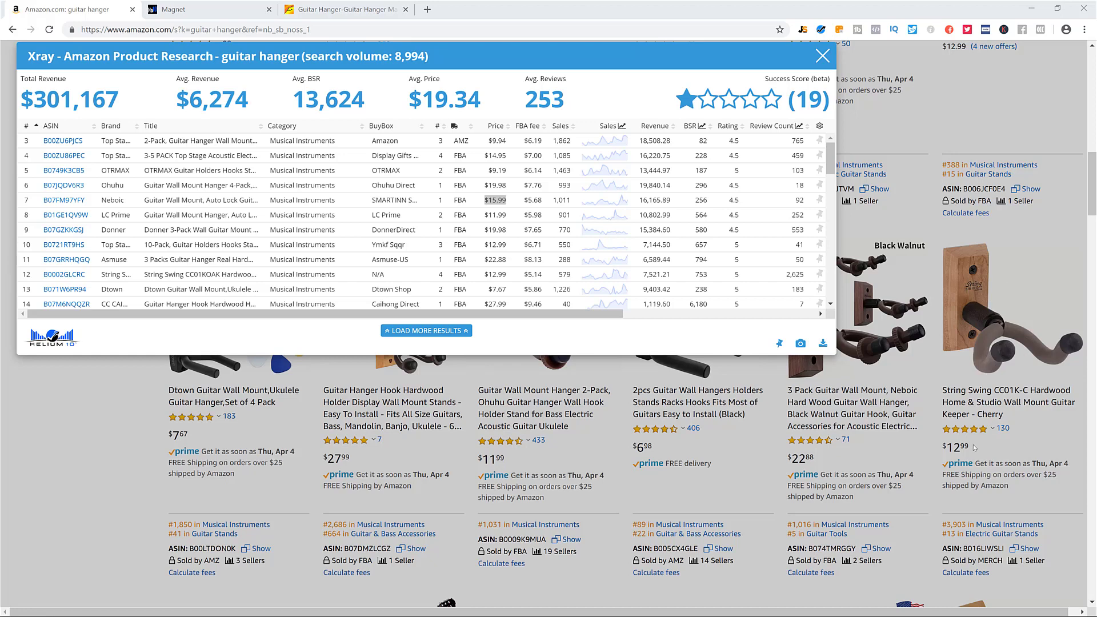
scroll(501, 199, "down", 3)
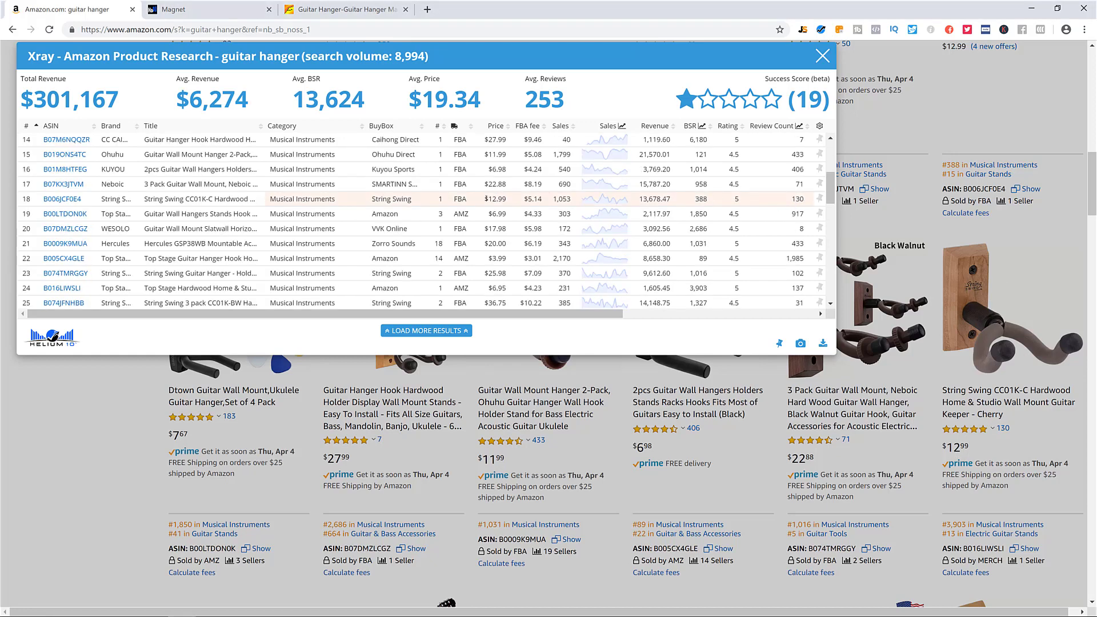
left_click_drag(485, 199, 541, 198)
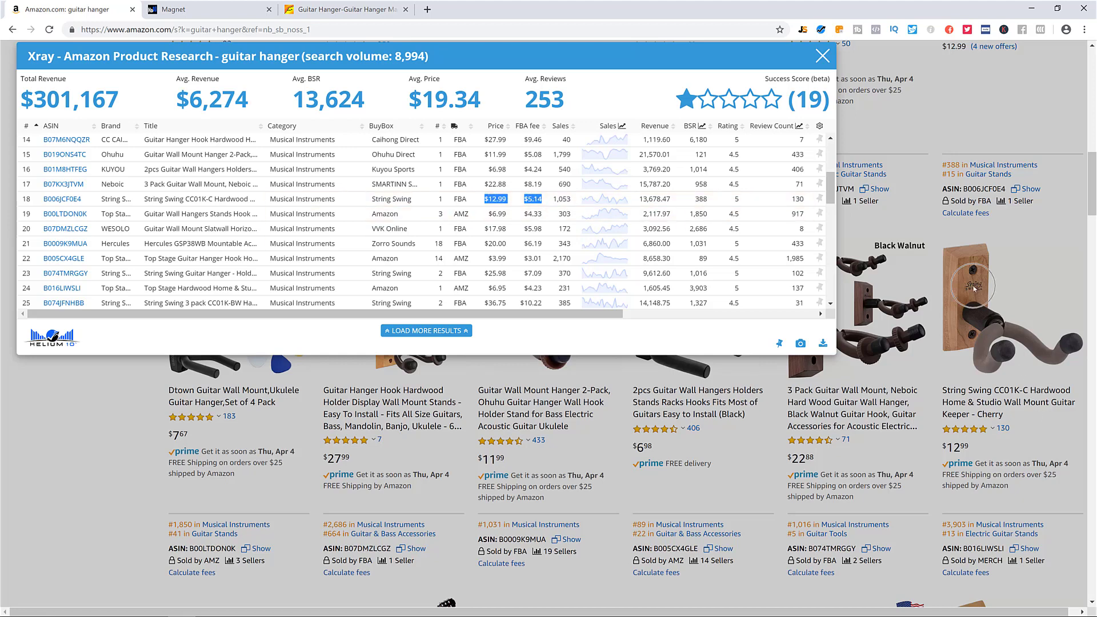
Switch to Alibaba, check the GIBBON wood guitar hanger's price, and go back to page 3 of the results
key("ctrl+3")
scroll(508, 230, "up", 1)
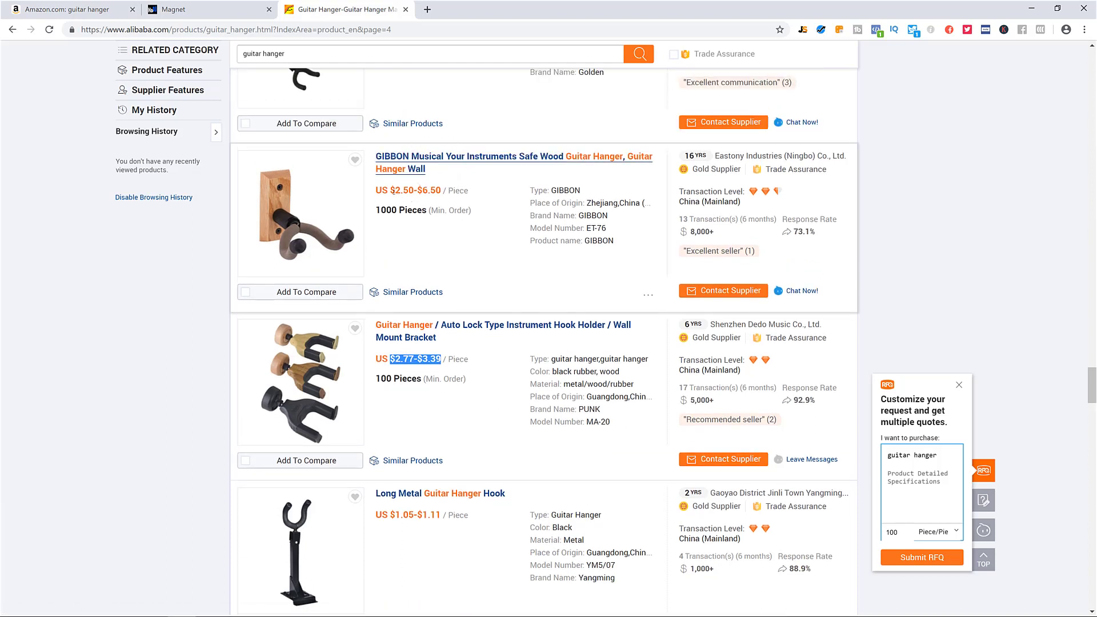
left_click_drag(395, 190, 519, 219)
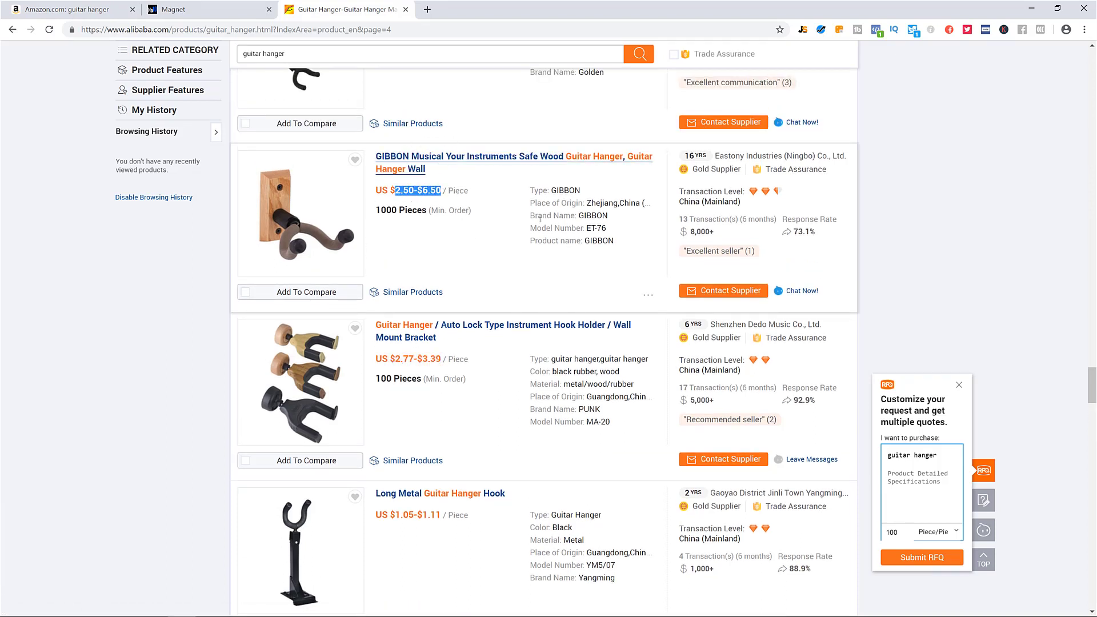
left_click(959, 224)
key("alt+Left")
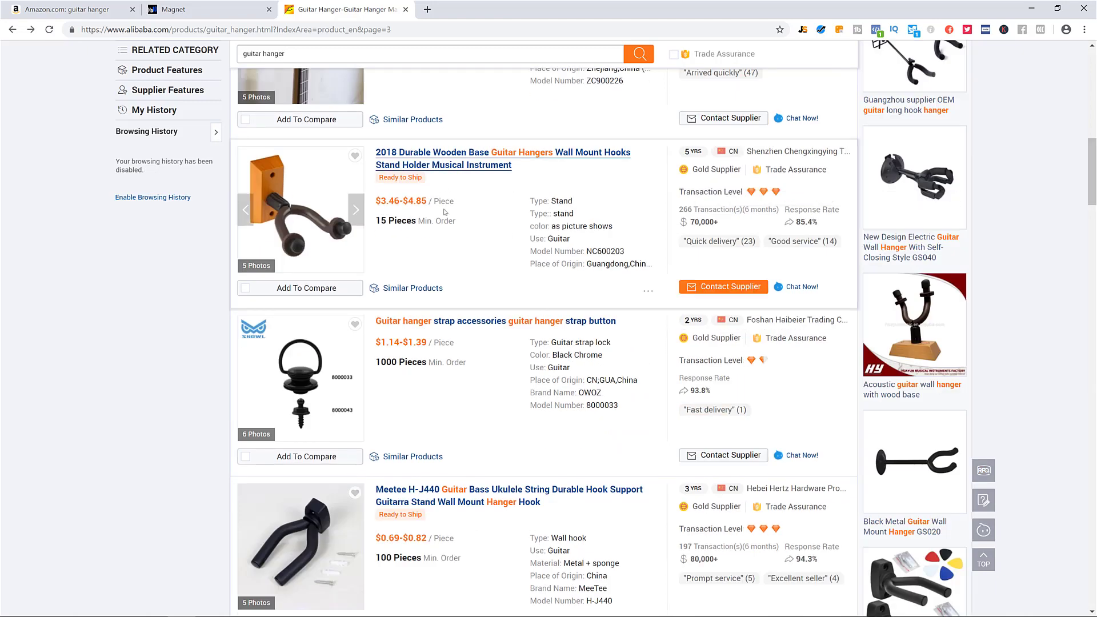
Compare the prices of the wooden-base guitar hangers on page 3 of the Alibaba results
left_click_drag(379, 201, 428, 201)
left_click_drag(1091, 178, 1091, 434)
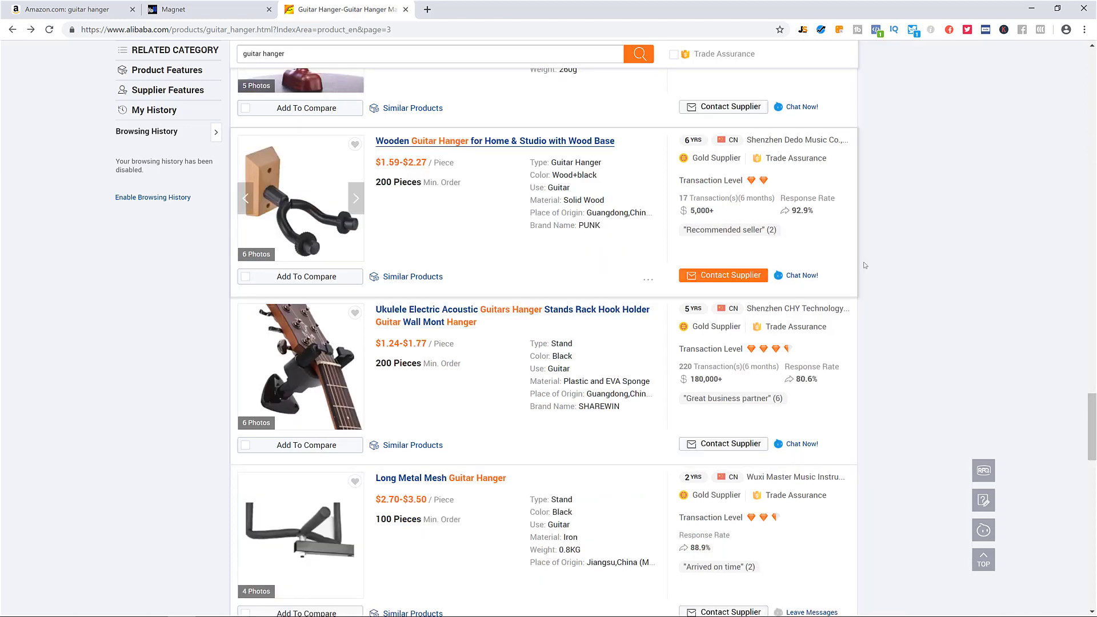
left_click_drag(1091, 429, 1091, 506)
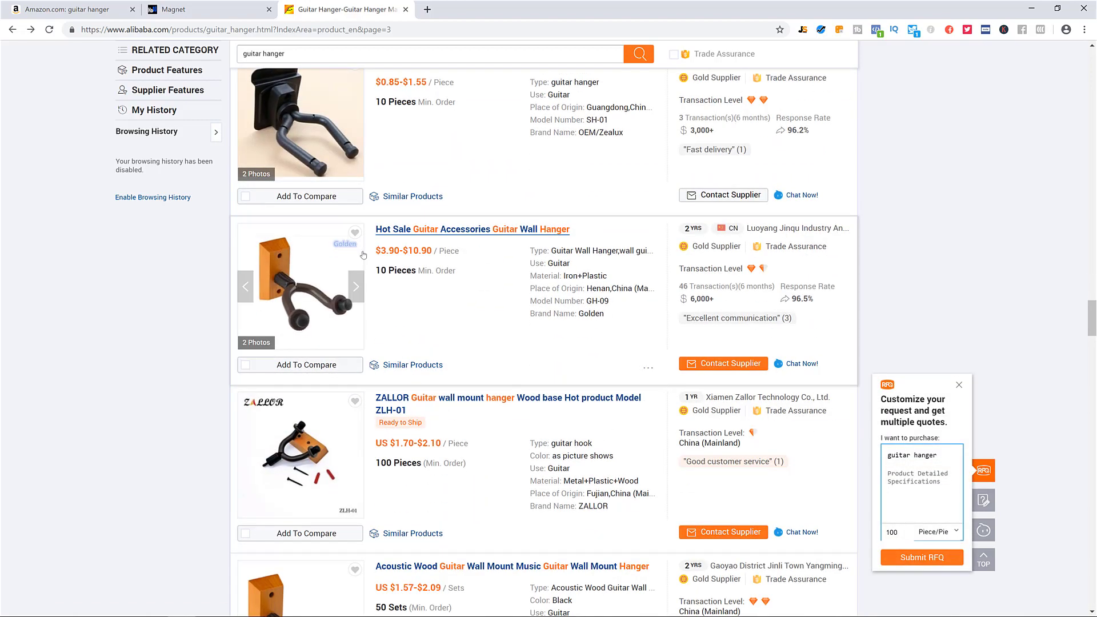
left_click_drag(376, 252, 432, 252)
left_click_drag(1093, 316, 1093, 341)
left_click_drag(390, 185, 442, 188)
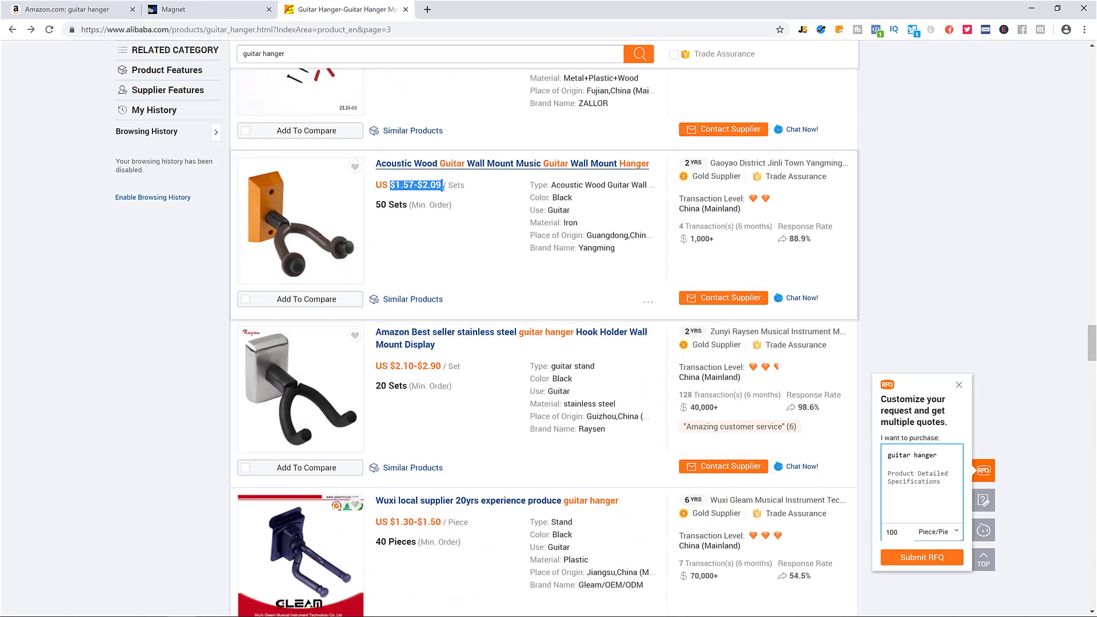
left_click(1026, 244)
left_click_drag(1088, 330, 1082, 553)
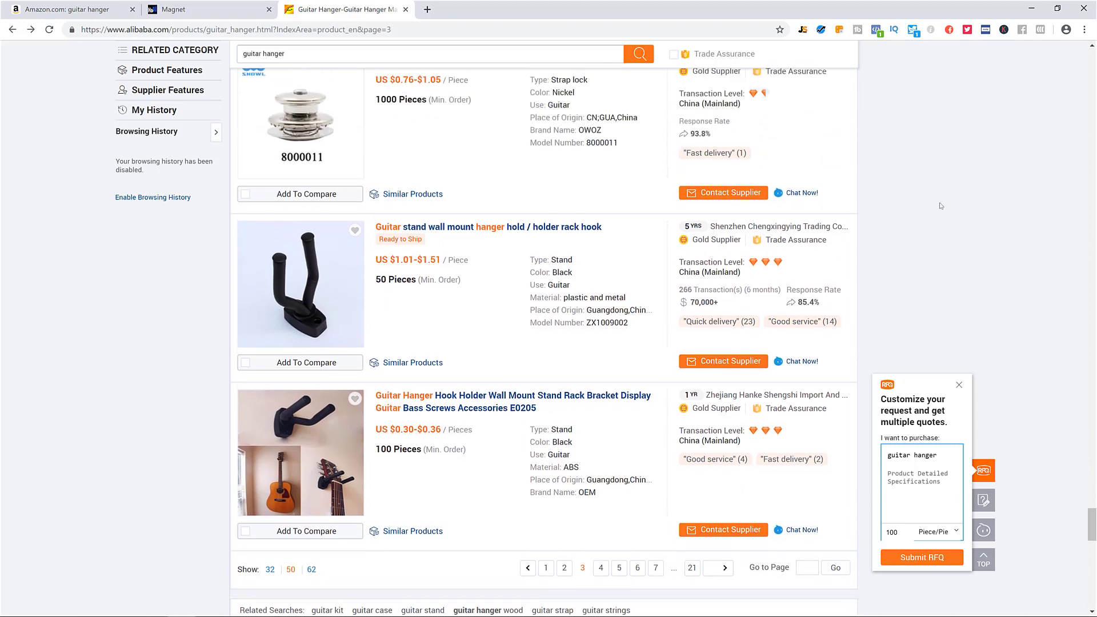
Return to Amazon and, in Calculator, subtract the 5.14 FBA fee and a 2.5 unit cost from the String Swing hanger's 12.99 price
left_click(62, 16)
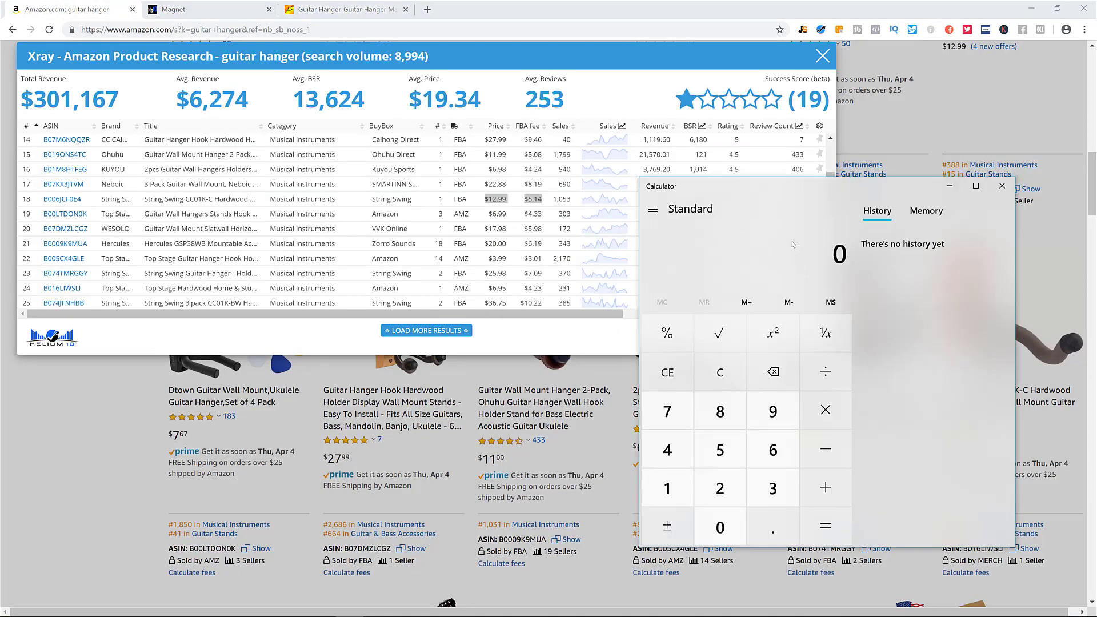
type("12.99")
key("minus")
type("5.14")
key("minus")
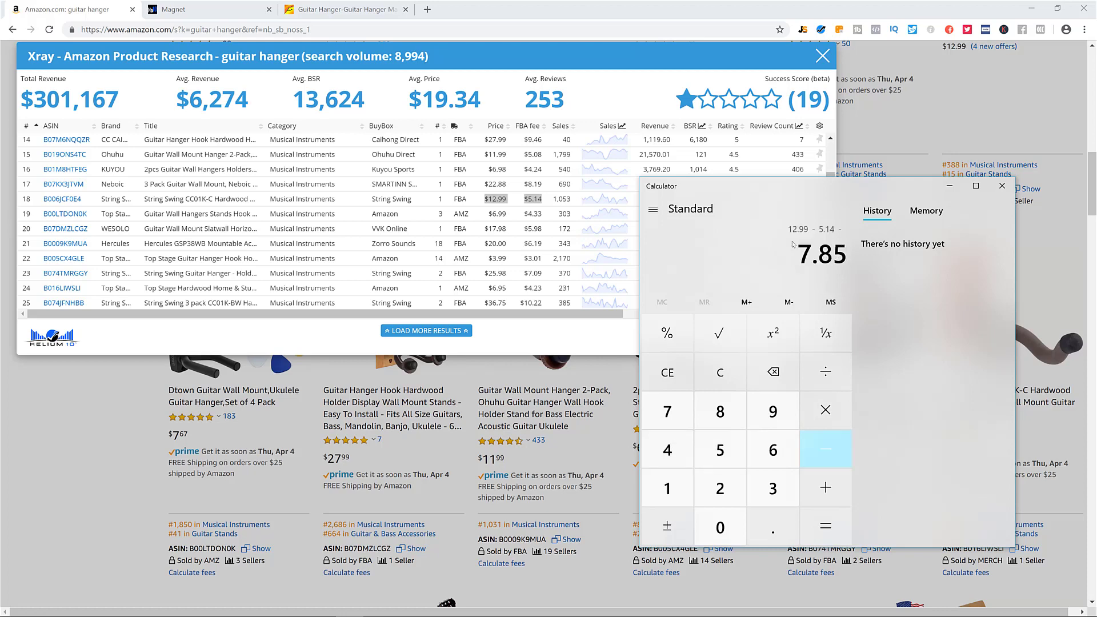
type("2.5")
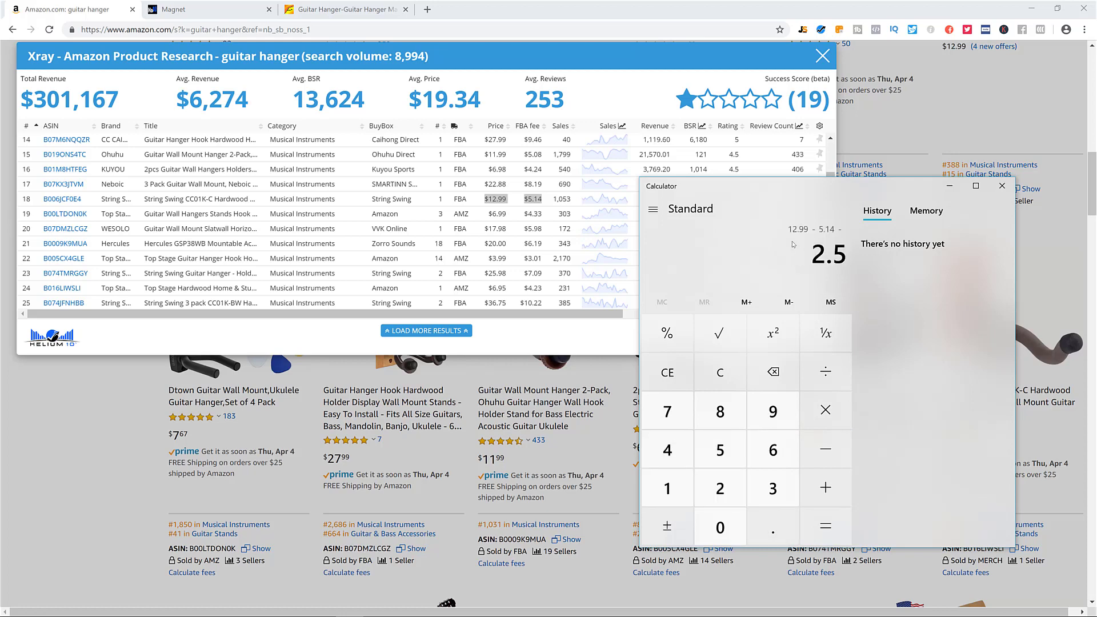
key("Return")
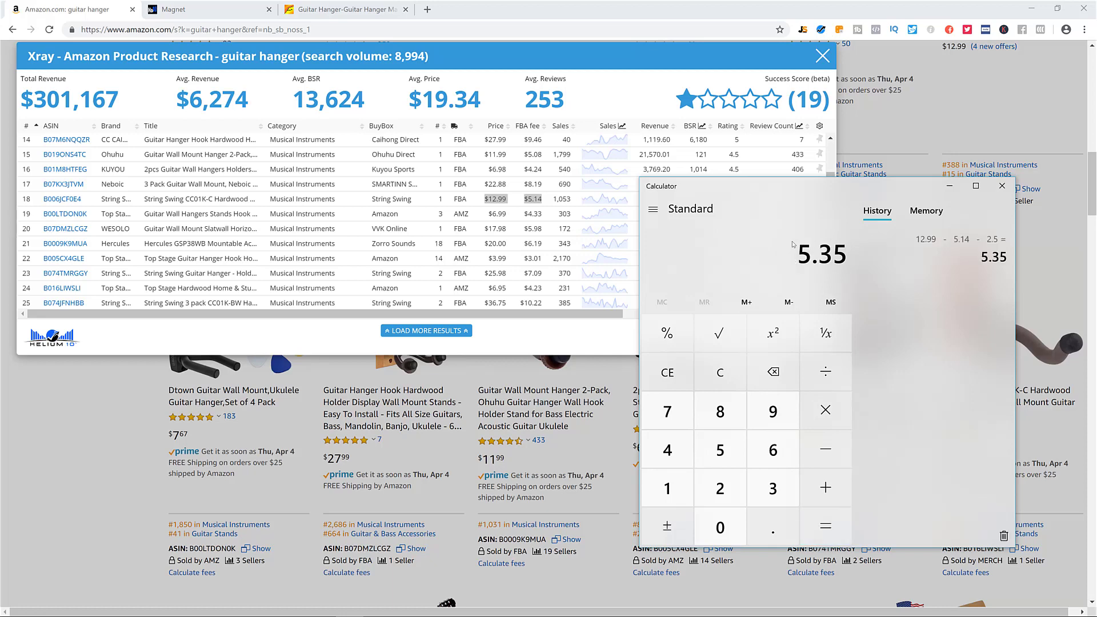
Divide the remaining profit by the 12.99 selling price to get the margin, and return to the Xray results
key("slash")
type("12.99")
key("Return")
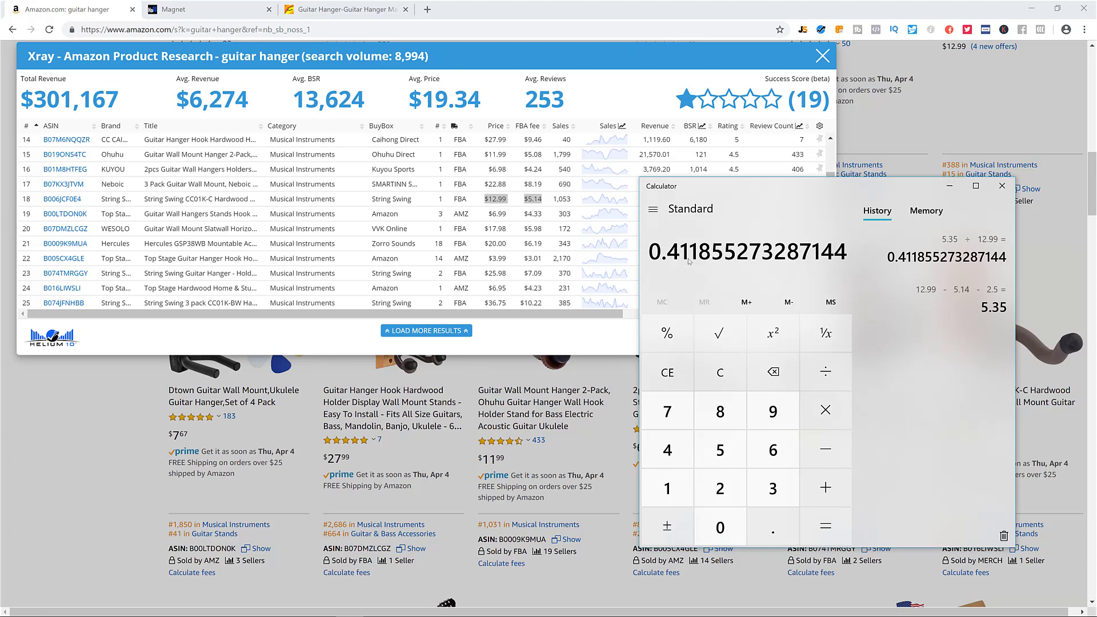
left_click(622, 240)
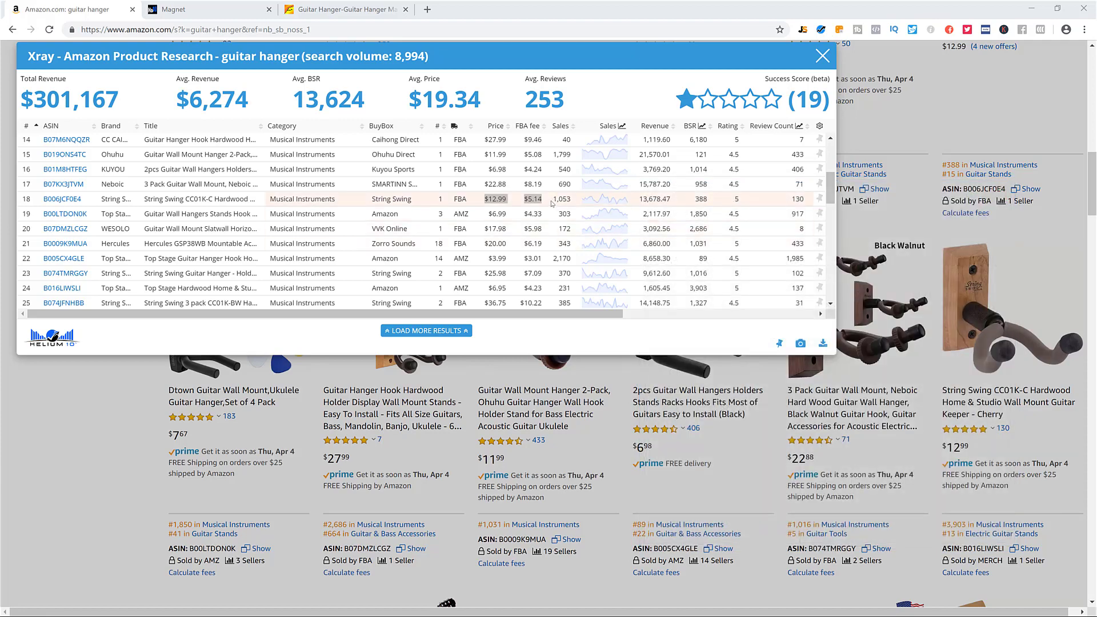
Look through the Xray list of guitar hanger products, comparing their sales, revenue and review counts
scroll(552, 204, "down", 4)
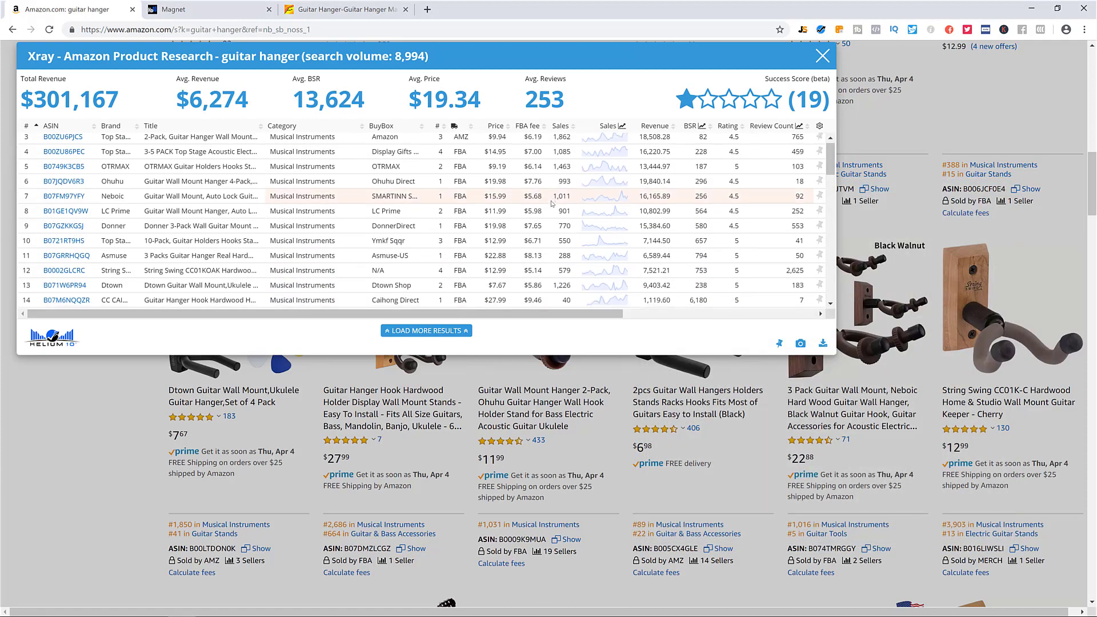
scroll(552, 203, "down", 4)
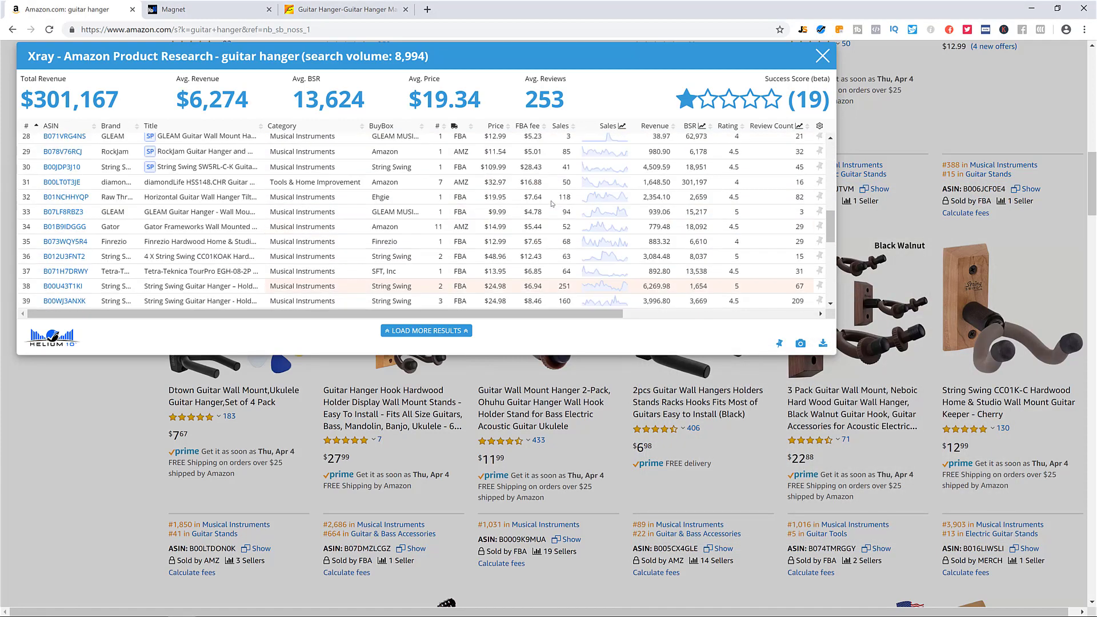
scroll(552, 203, "up", 13)
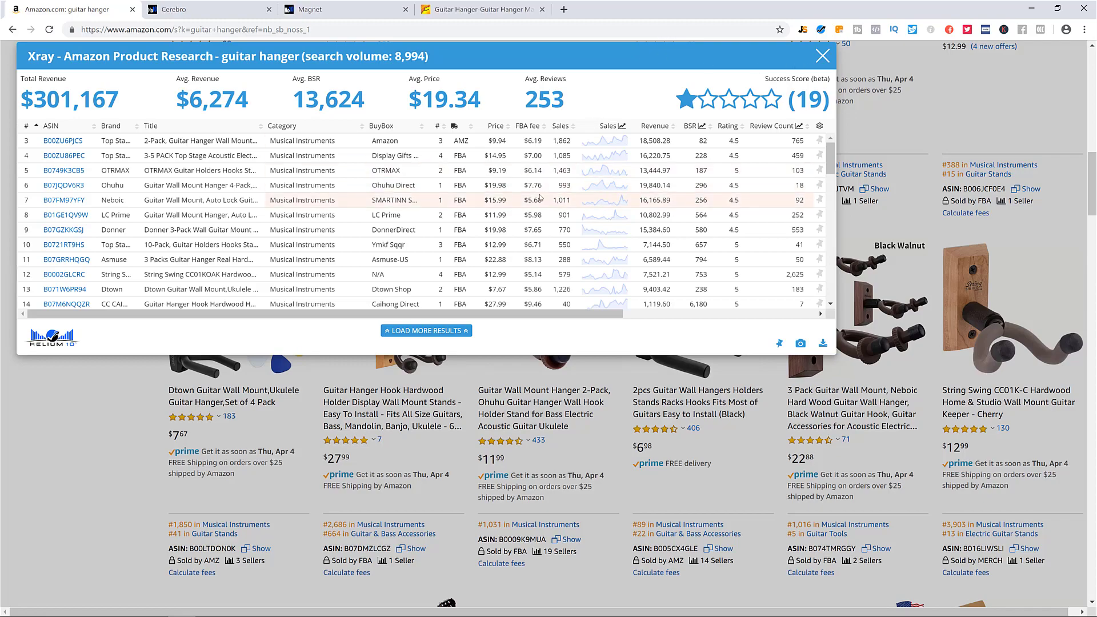
scroll(540, 198, "up", 10)
scroll(540, 197, "up", 8)
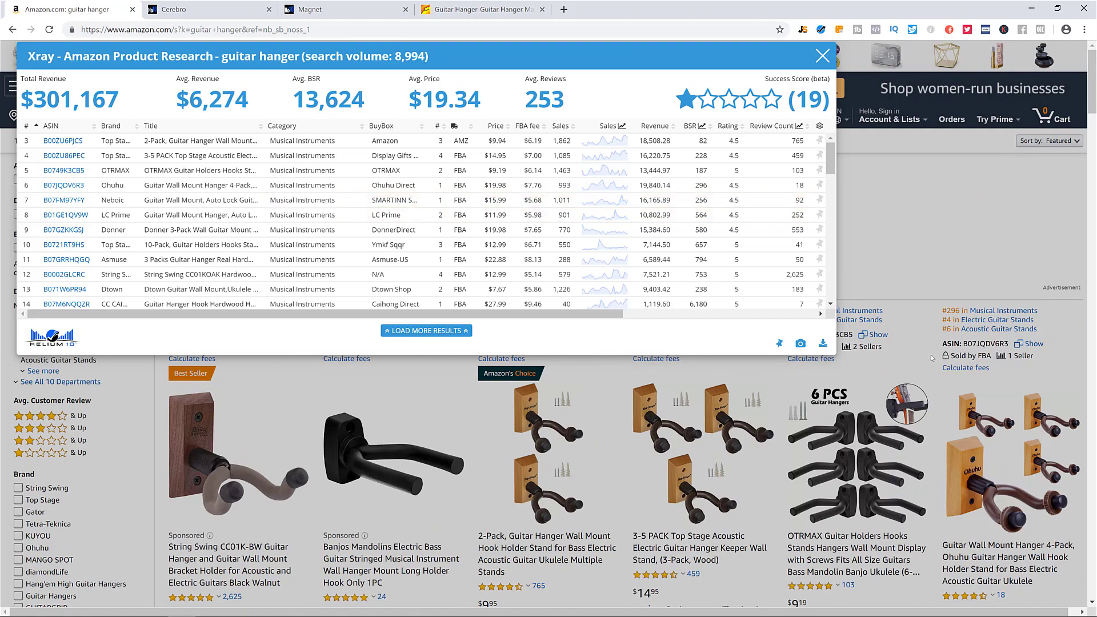
Close Xray and open the listing of the $15.99 auto lock guitar wall hanger with the guitar-shaped hard wood base
scroll(932, 359, "down", 7)
left_click(823, 57)
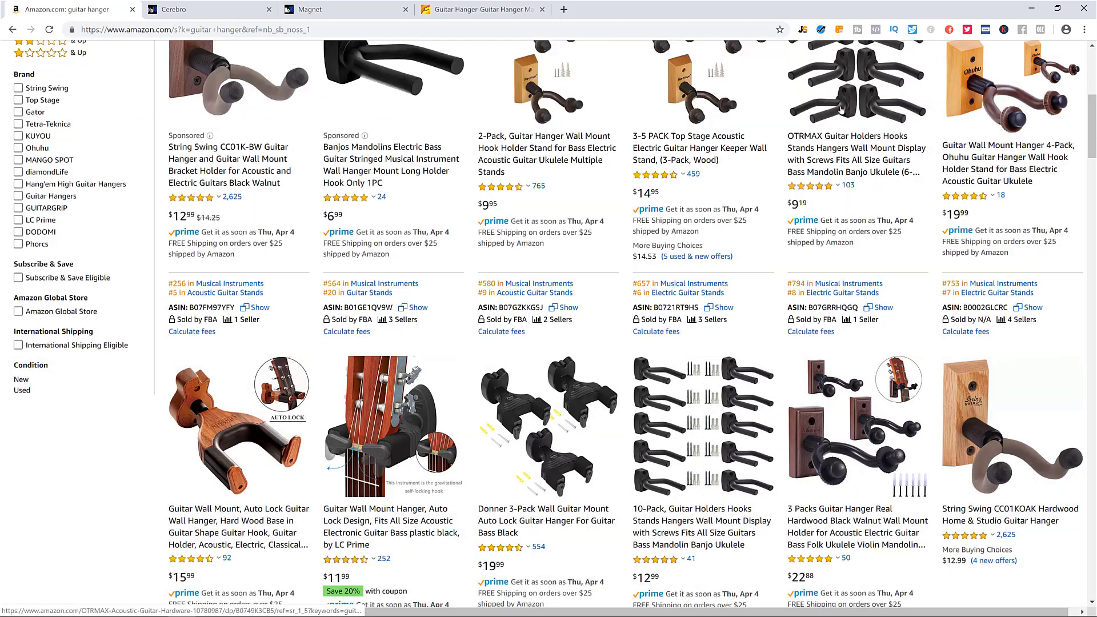
scroll(736, 320, "down", 4)
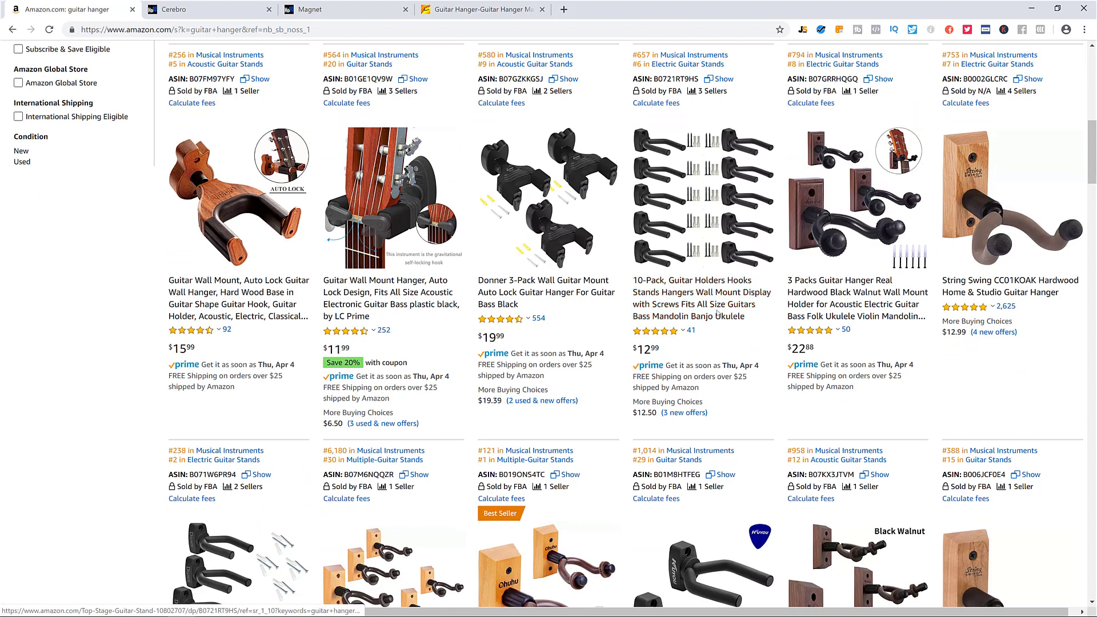
left_click(235, 234)
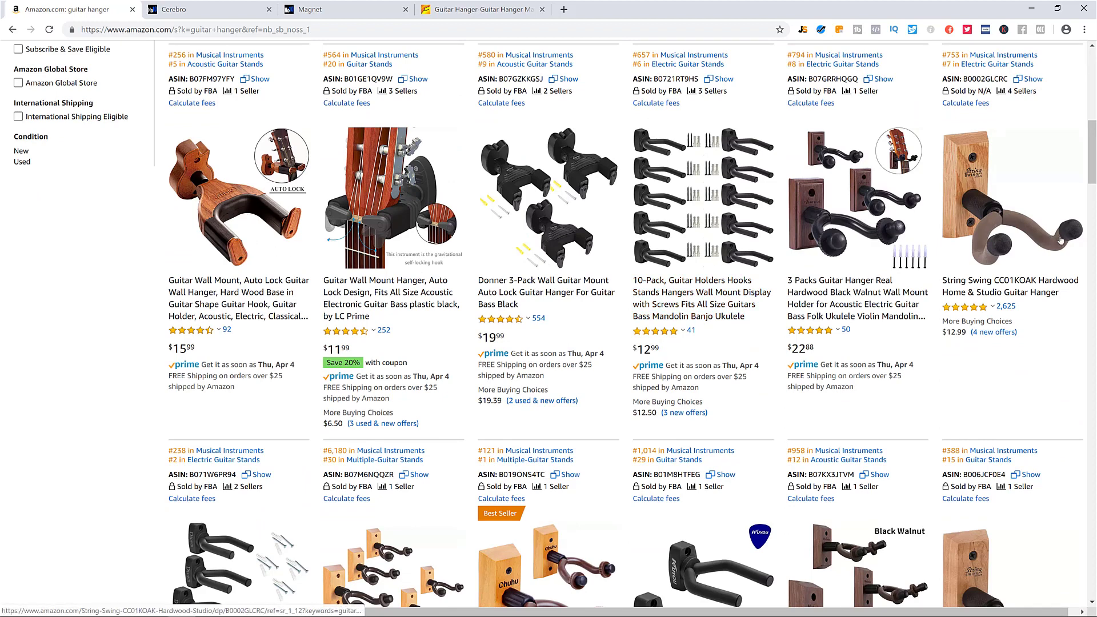
left_click(245, 305)
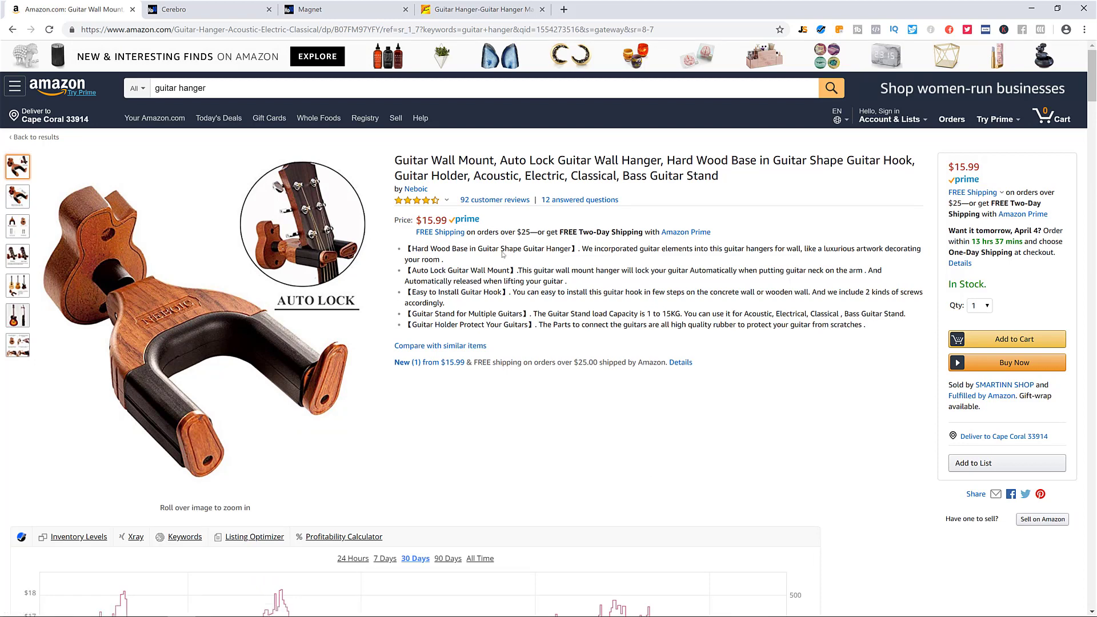
Copy the ASIN B07FM97YFY from the Neboic hanger listing's web address
left_click_drag(336, 29, 381, 29)
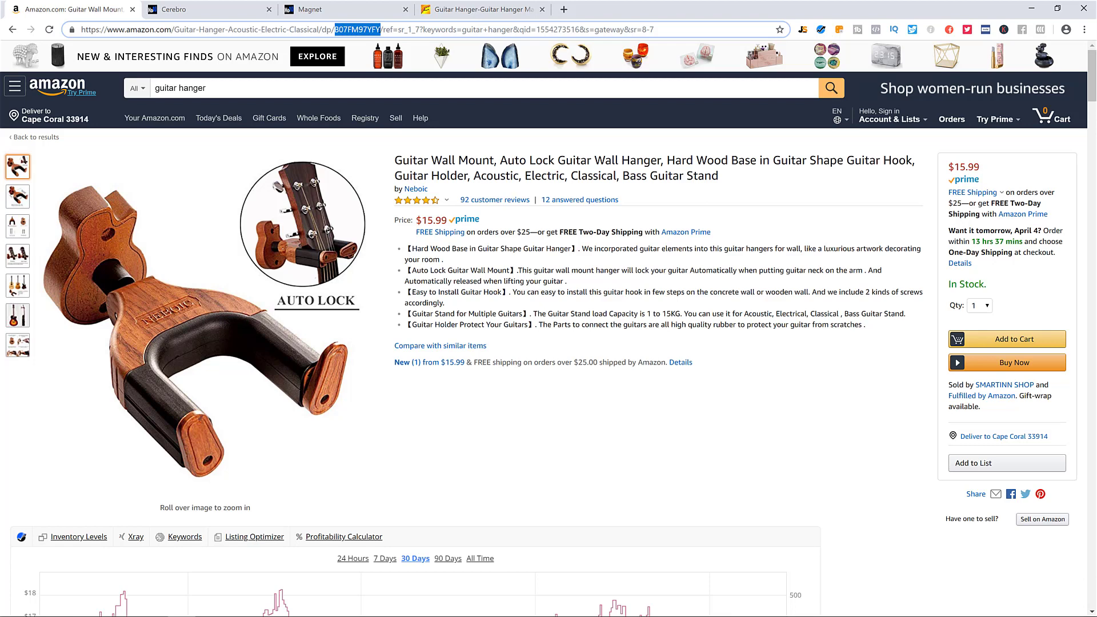
right_click(364, 32)
left_click(324, 30)
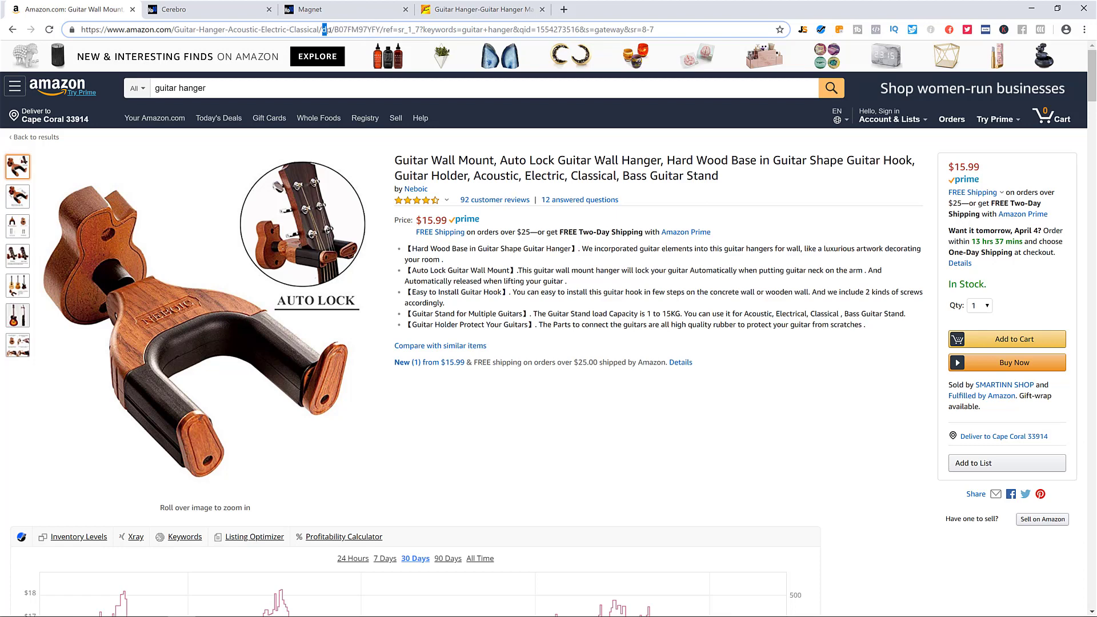
left_click_drag(334, 29, 380, 30)
right_click(376, 32)
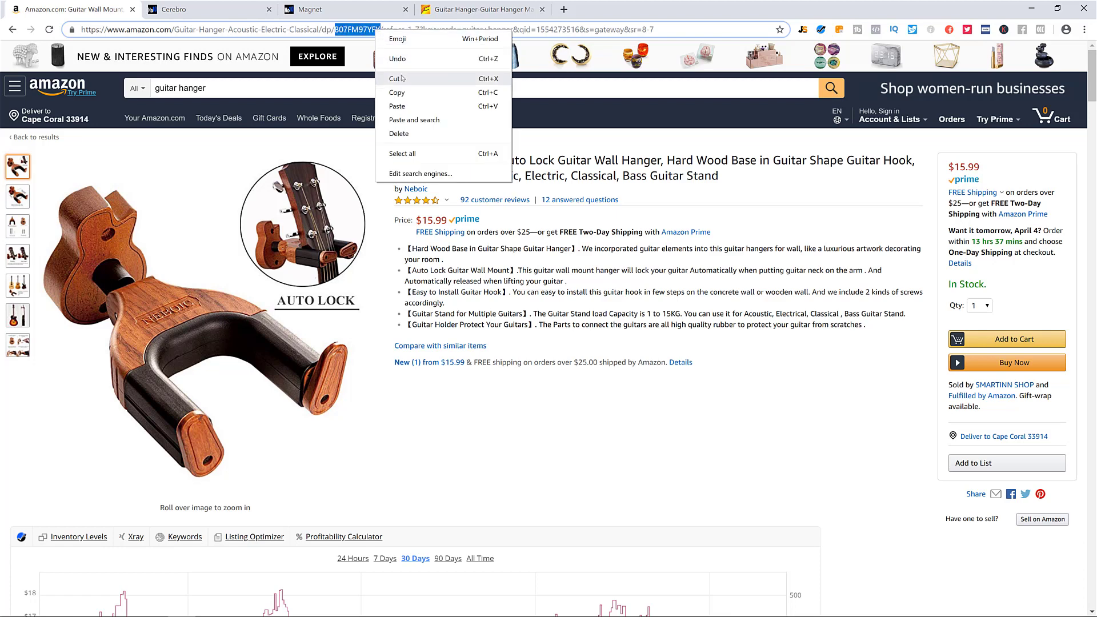
left_click(401, 93)
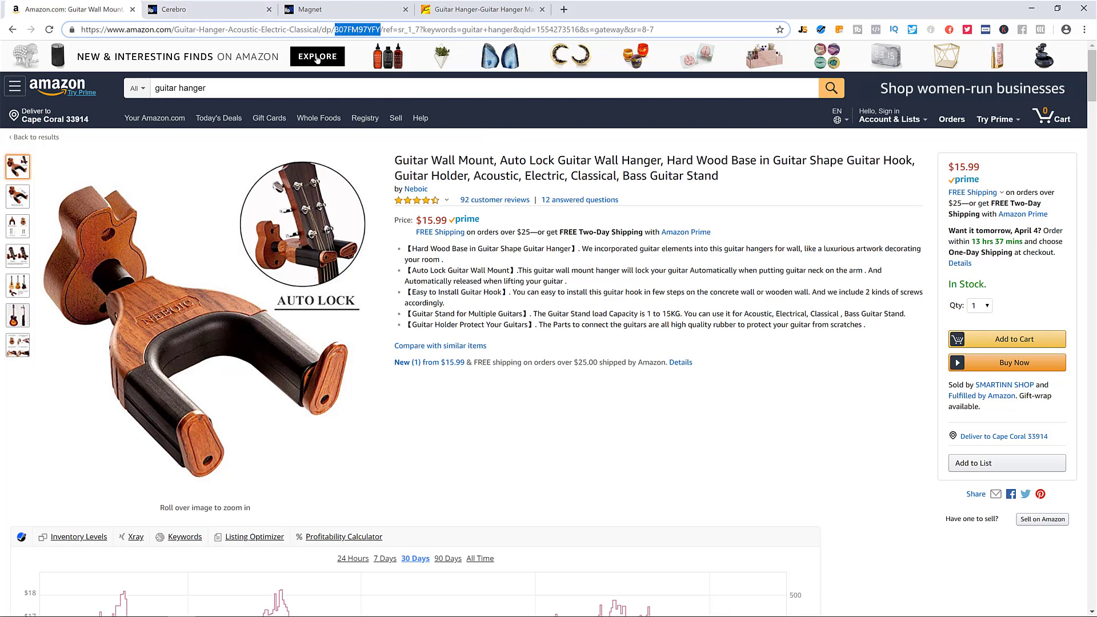
left_click(212, 13)
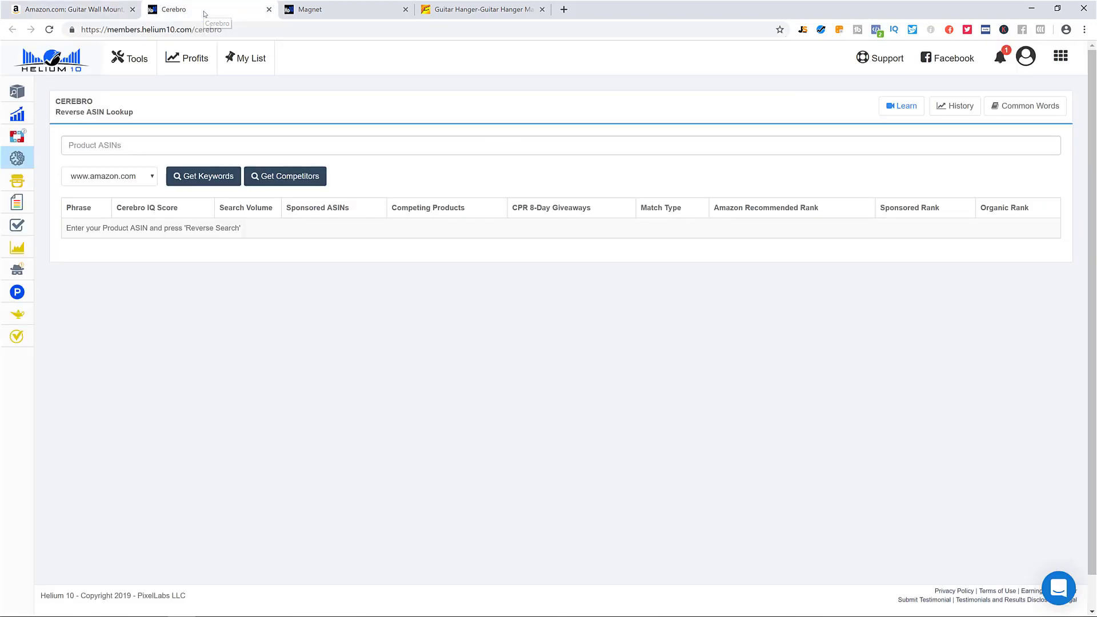
mouse_move(77, 163)
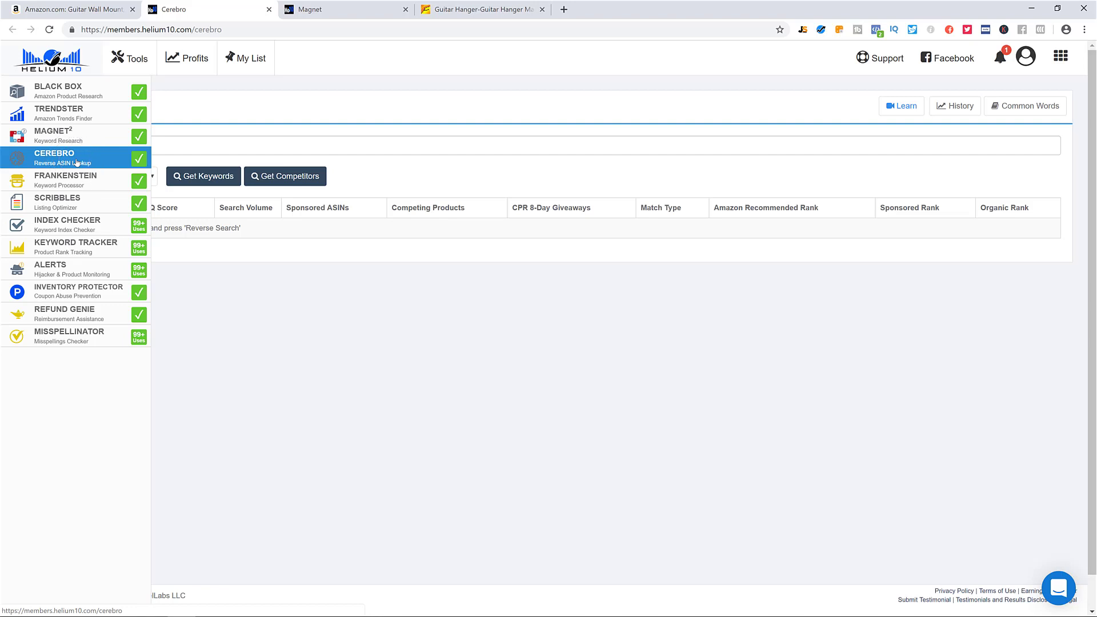
left_click(254, 148)
key("ctrl+v")
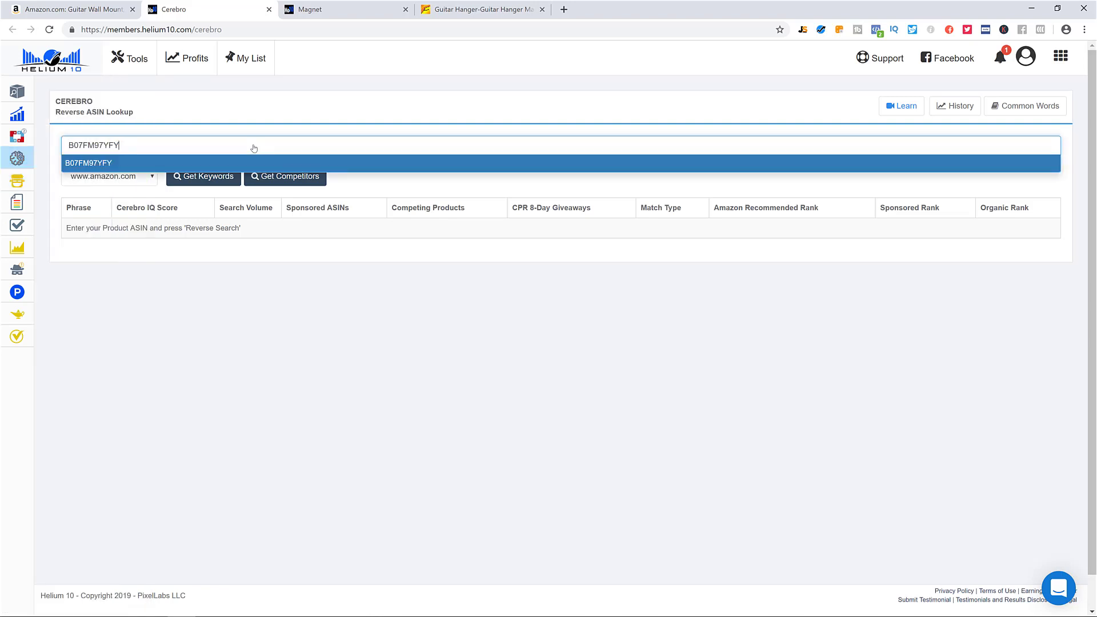
key("Return")
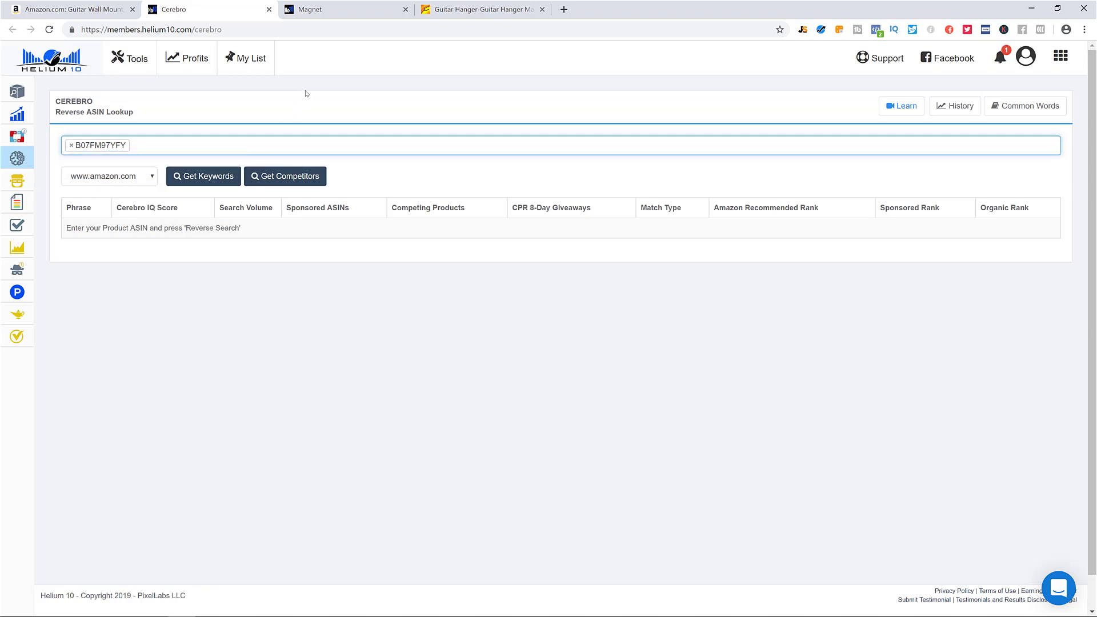
left_click(206, 178)
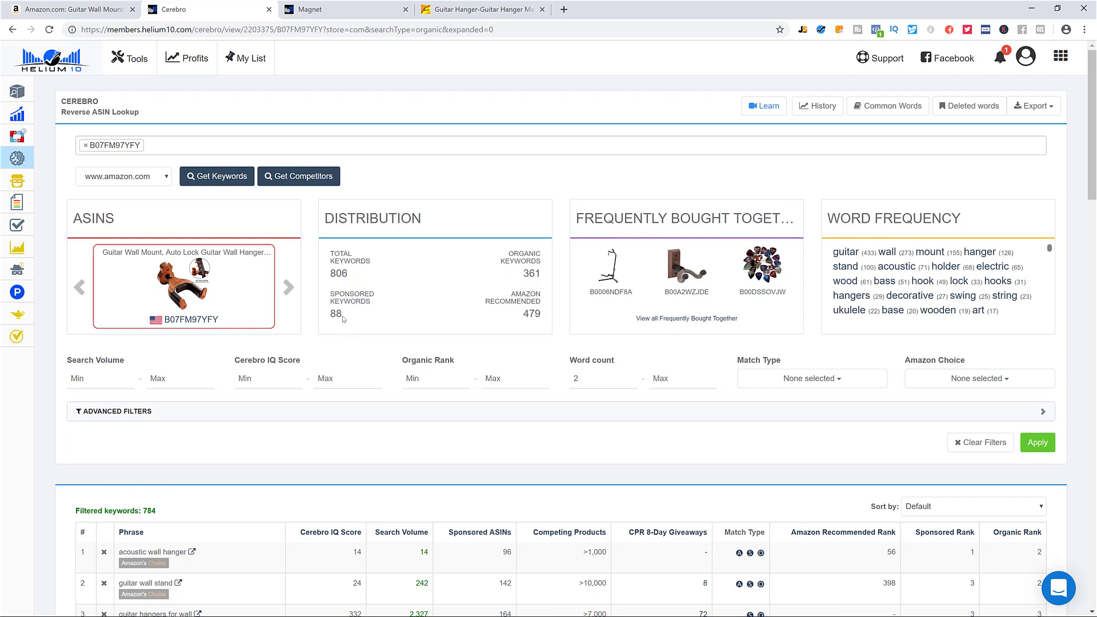
Check the sponsored keyword count, and review the search volume and competing products for the phrase "acoustic wall hanger"
left_click_drag(341, 313, 330, 314)
left_click(349, 321)
scroll(425, 287, "down", 2)
scroll(426, 286, "down", 5)
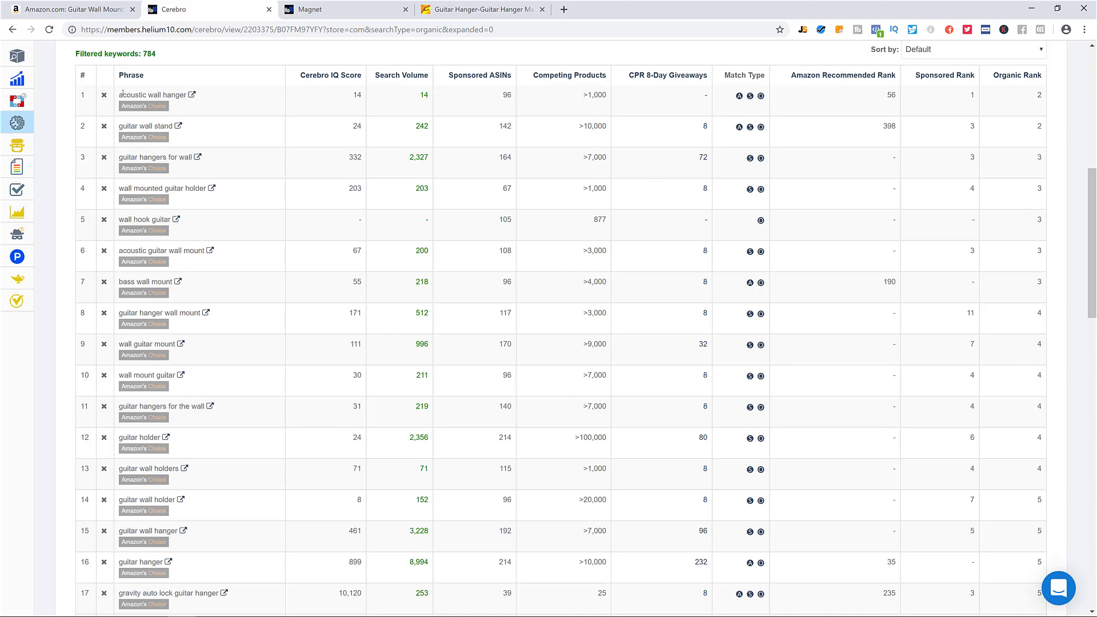
left_click_drag(120, 95, 187, 95)
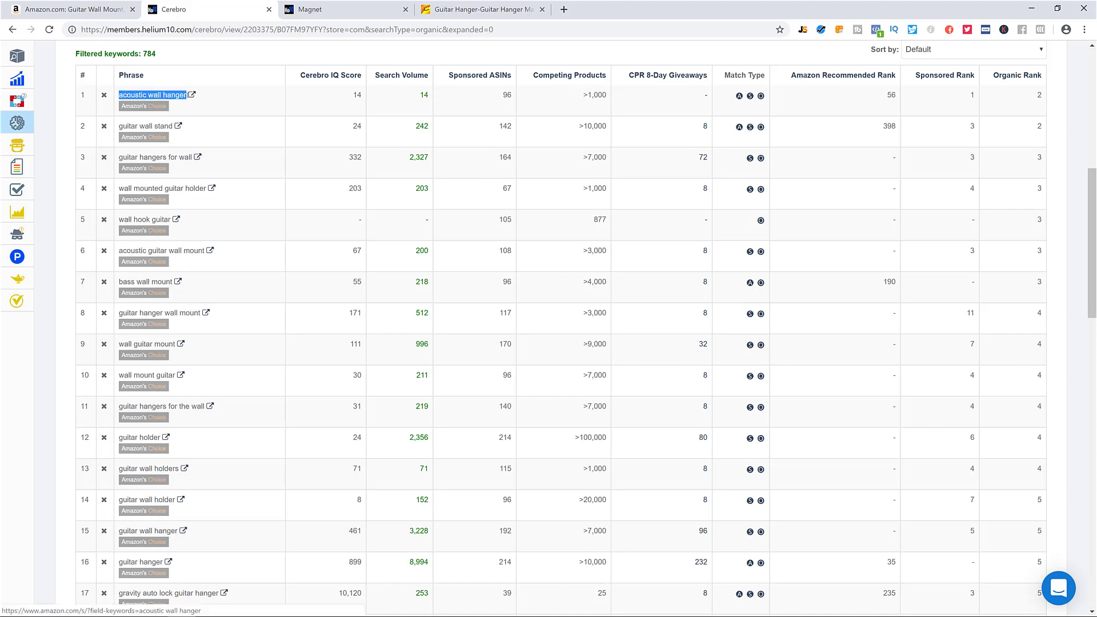
left_click(420, 103)
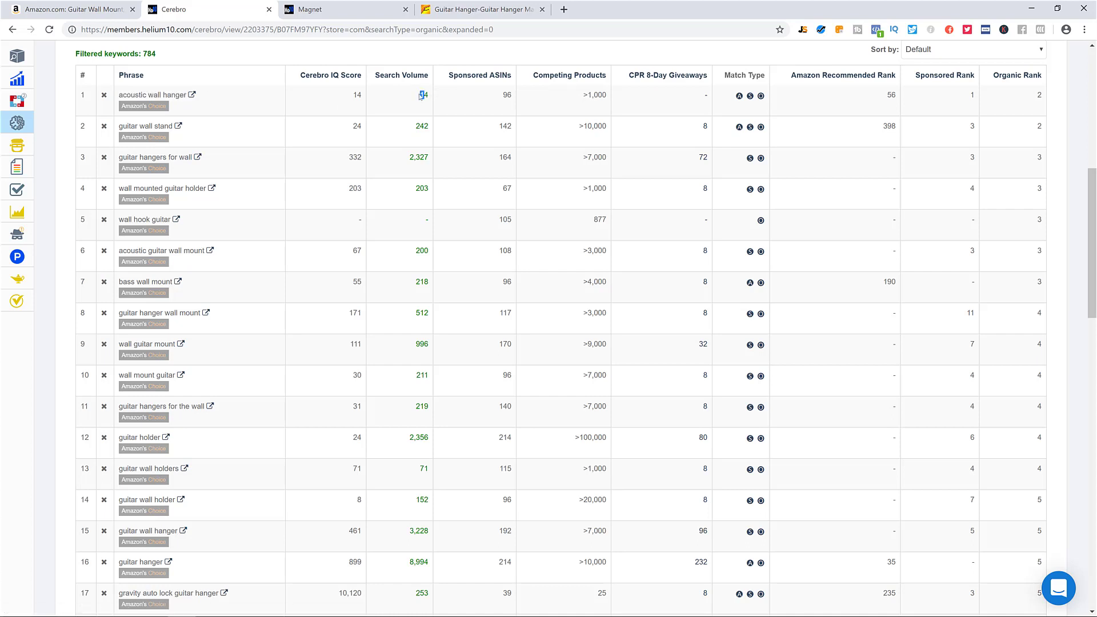
left_click_drag(583, 96, 607, 96)
left_click(592, 116)
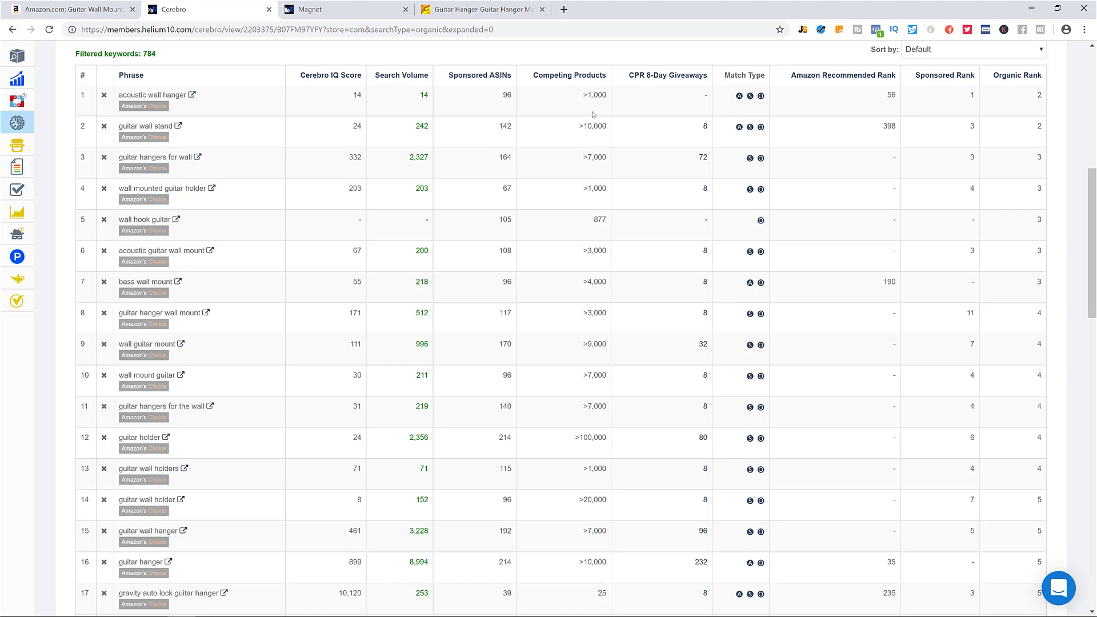
Check the organic ranks of the first five keywords in the Cerebro table, down to "wall hook guitar"
left_click(1021, 88)
double_click(1038, 96)
double_click(1039, 126)
double_click(1039, 157)
double_click(1038, 190)
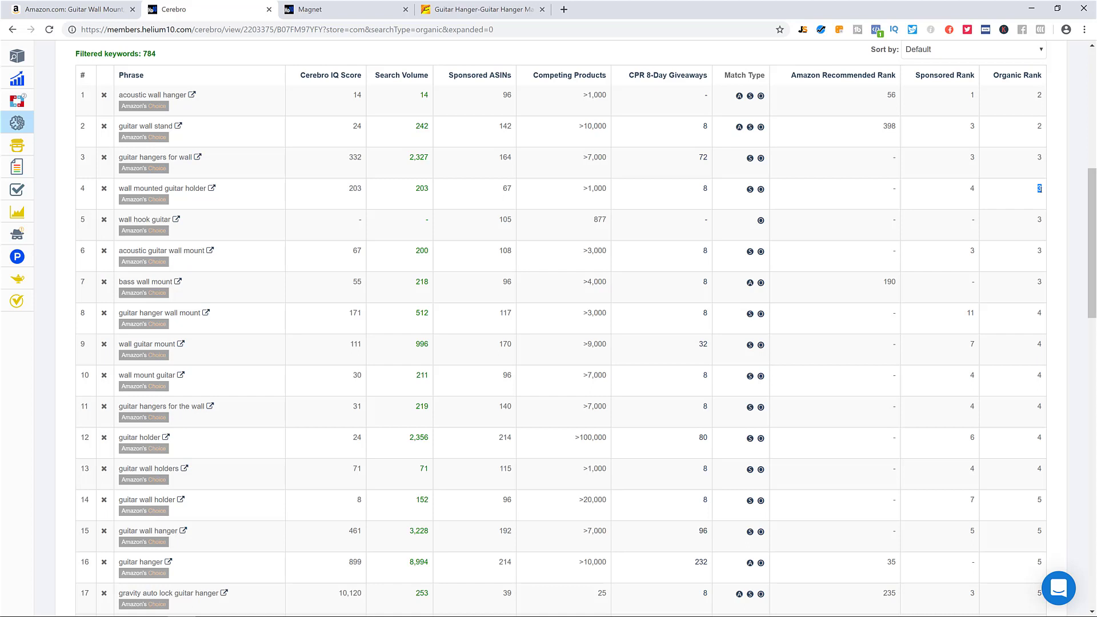
double_click(1039, 221)
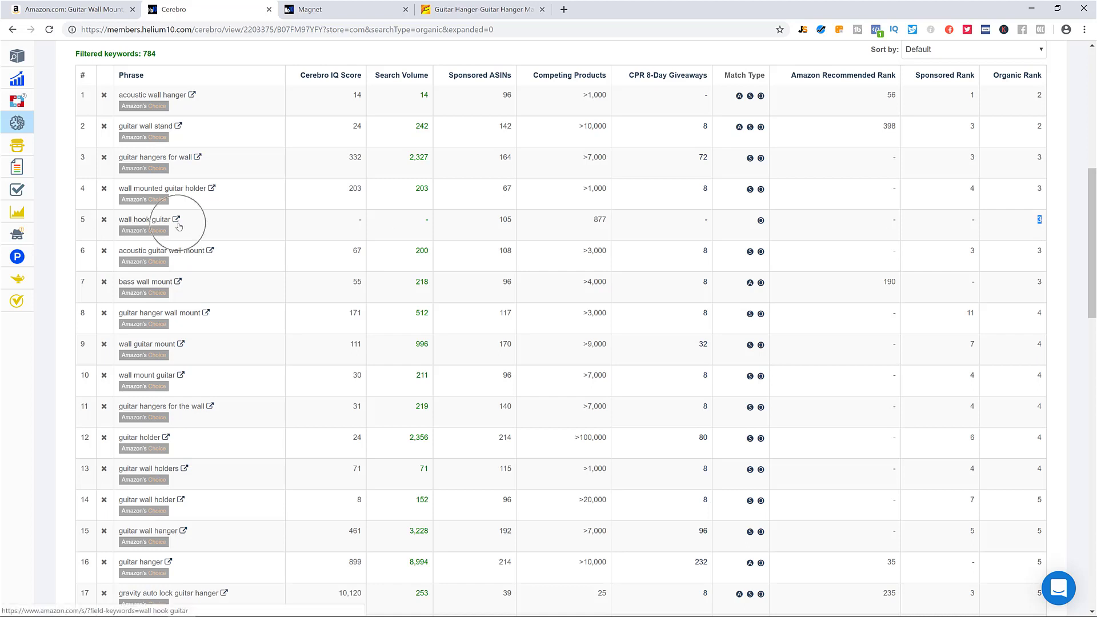
left_click(1017, 217)
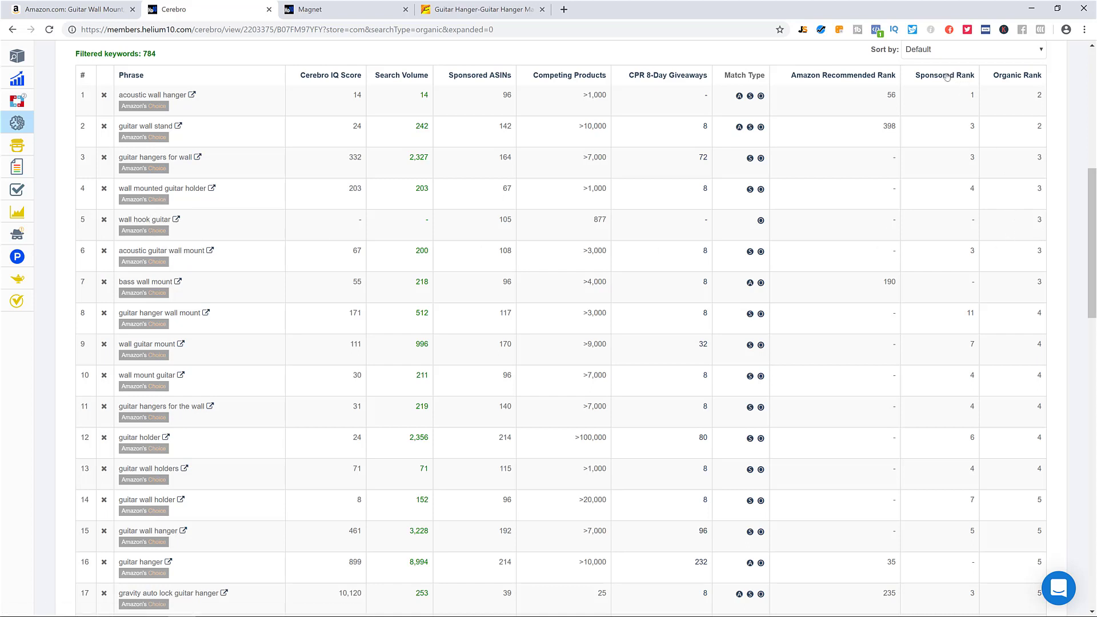
Check the first four keywords' sponsored ranks and sort the keyword table by search volume from high to low
double_click(972, 95)
double_click(972, 126)
double_click(970, 157)
double_click(972, 189)
left_click(964, 188)
left_click(393, 79)
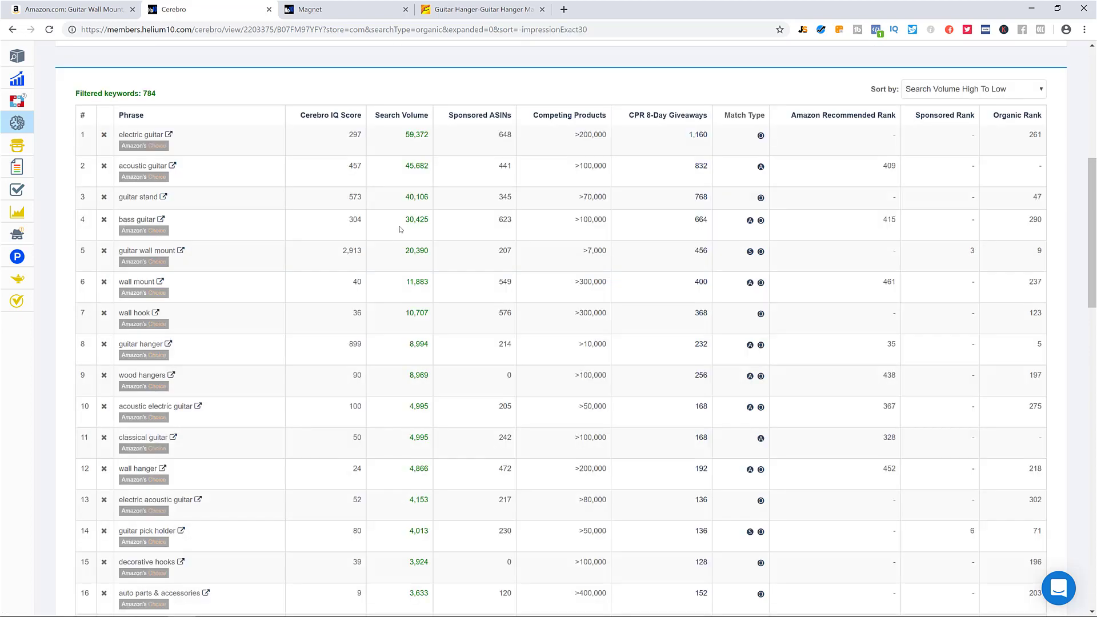
Examine the search volumes of the top keywords and compare the phrase "electric guitar" with the competitor's product
left_click_drag(404, 135, 433, 201)
left_click(434, 201)
left_click_drag(120, 135, 164, 135)
scroll(401, 203, "up", 5)
scroll(213, 192, "down", 3)
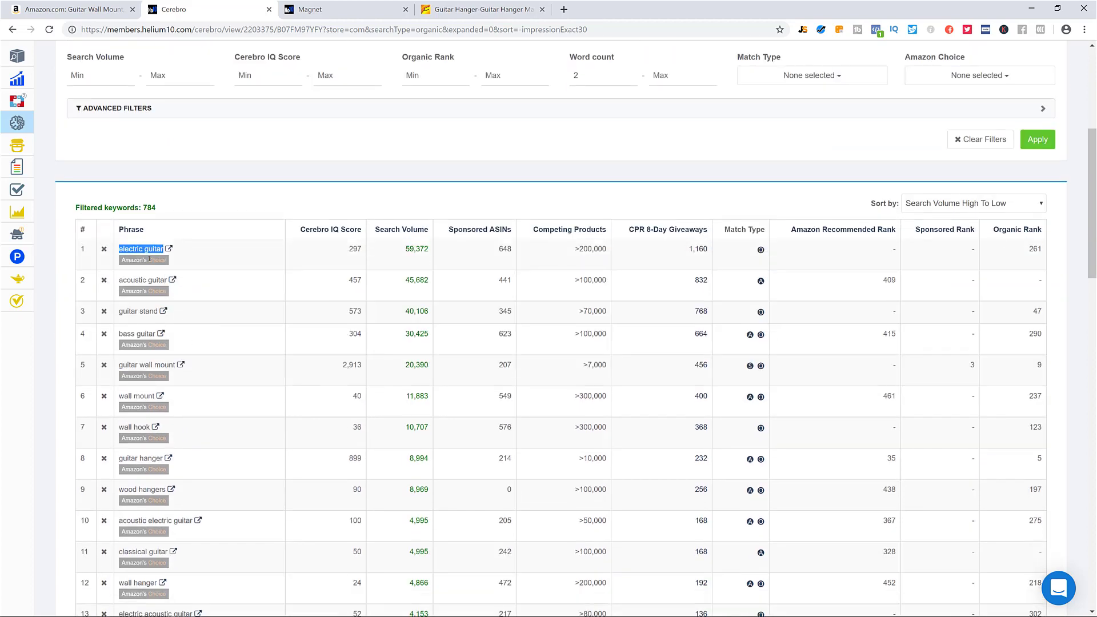
scroll(183, 220, "up", 4)
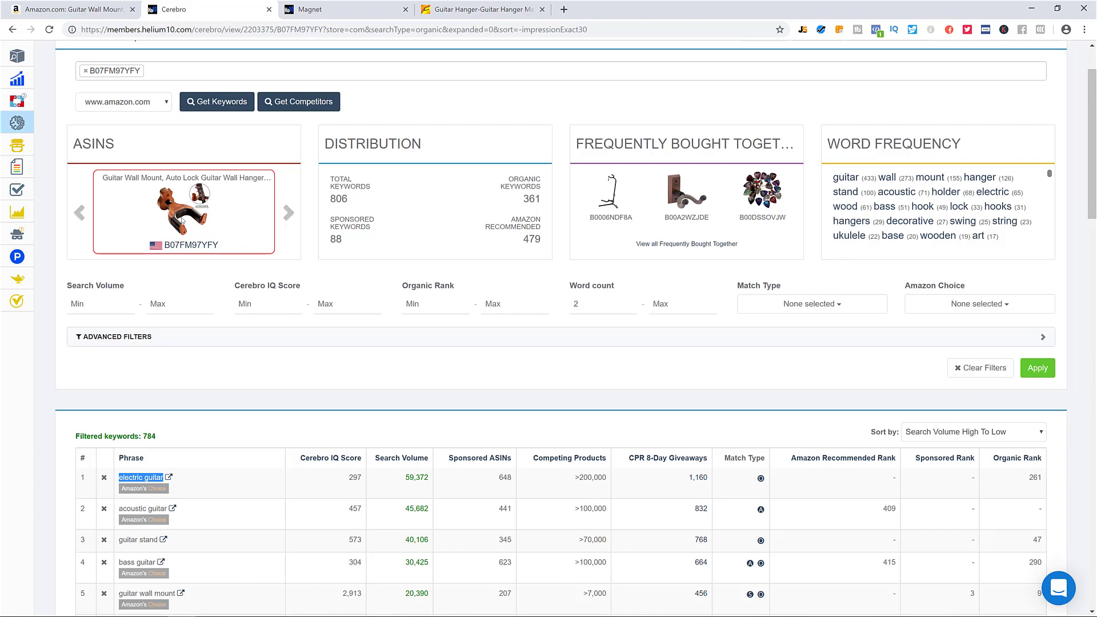
scroll(313, 372, "down", 4)
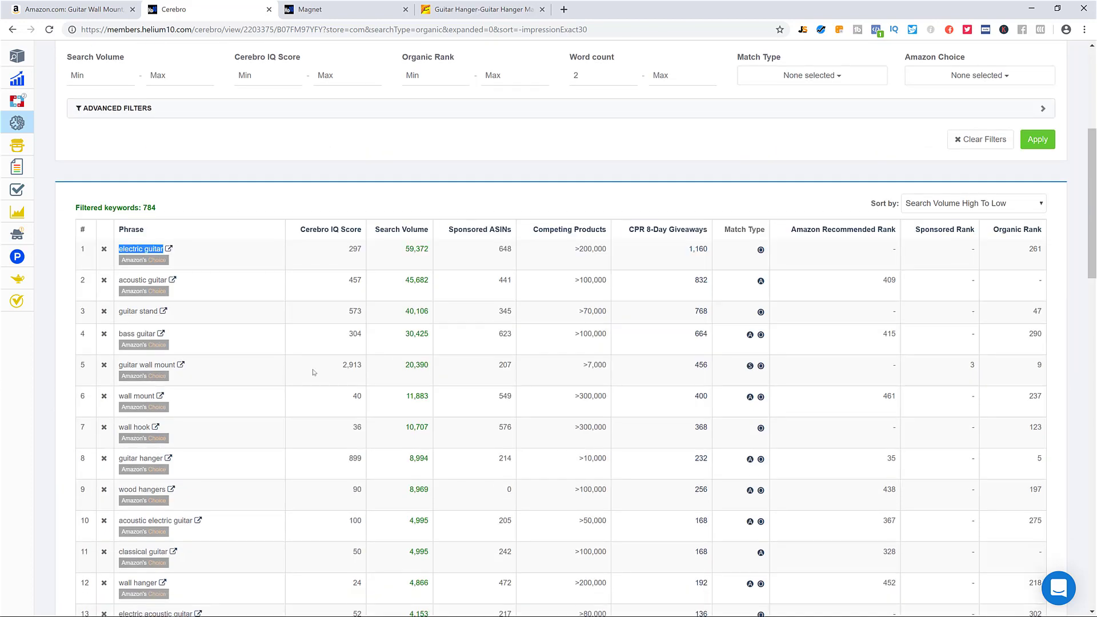
Remove the irrelevant keywords "electric guitar", "acoustic guitar" and "bass guitar" from the Cerebro keyword table
left_click(104, 250)
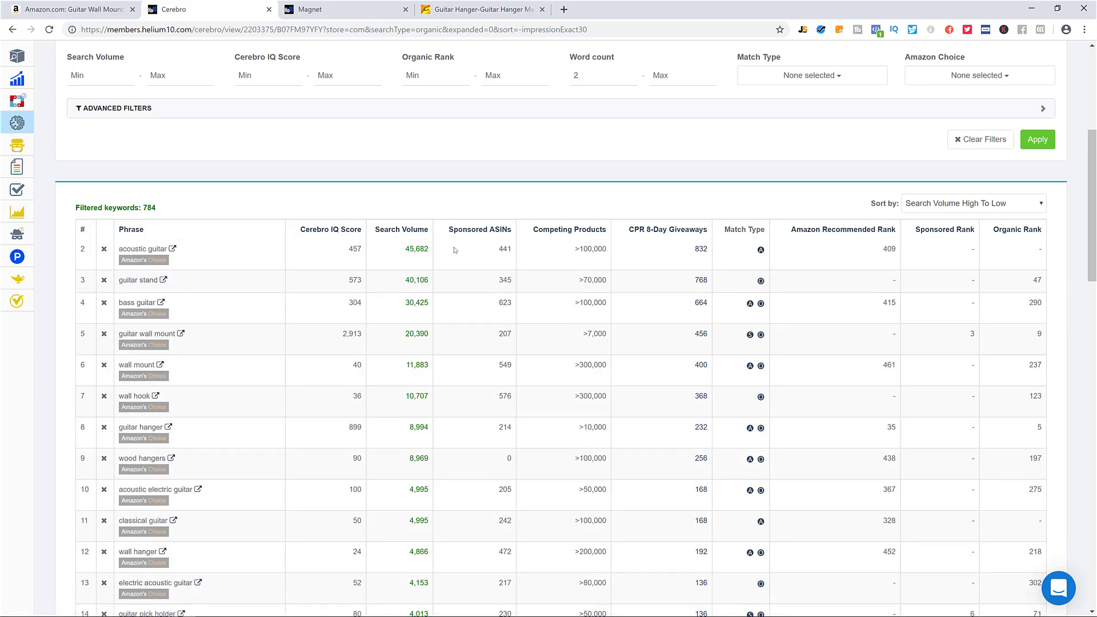
left_click(104, 250)
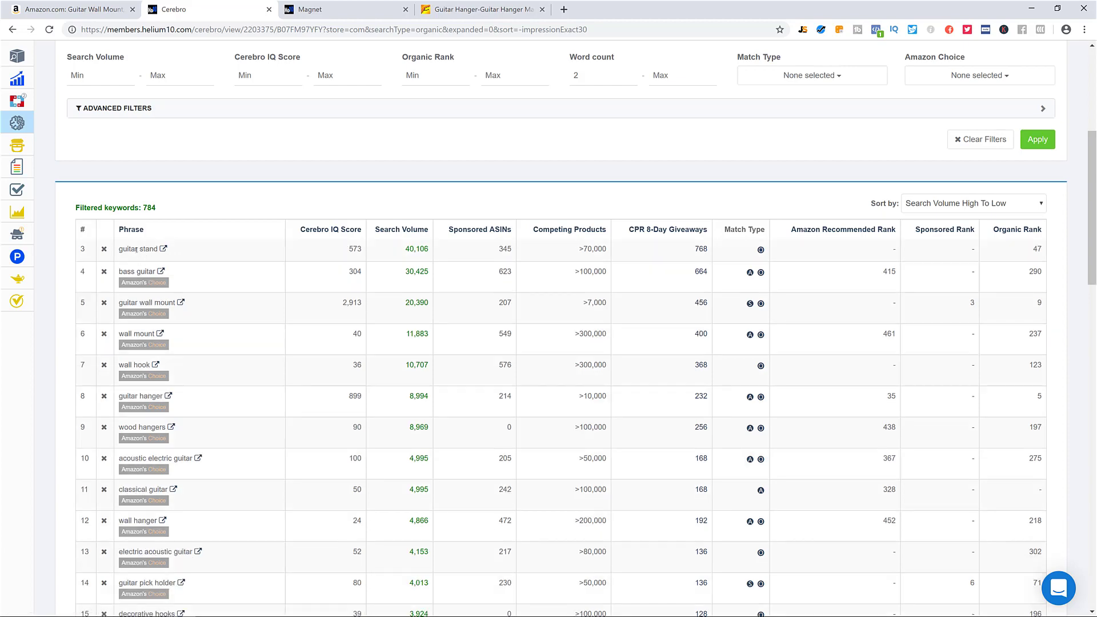
scroll(186, 104, "up", 2)
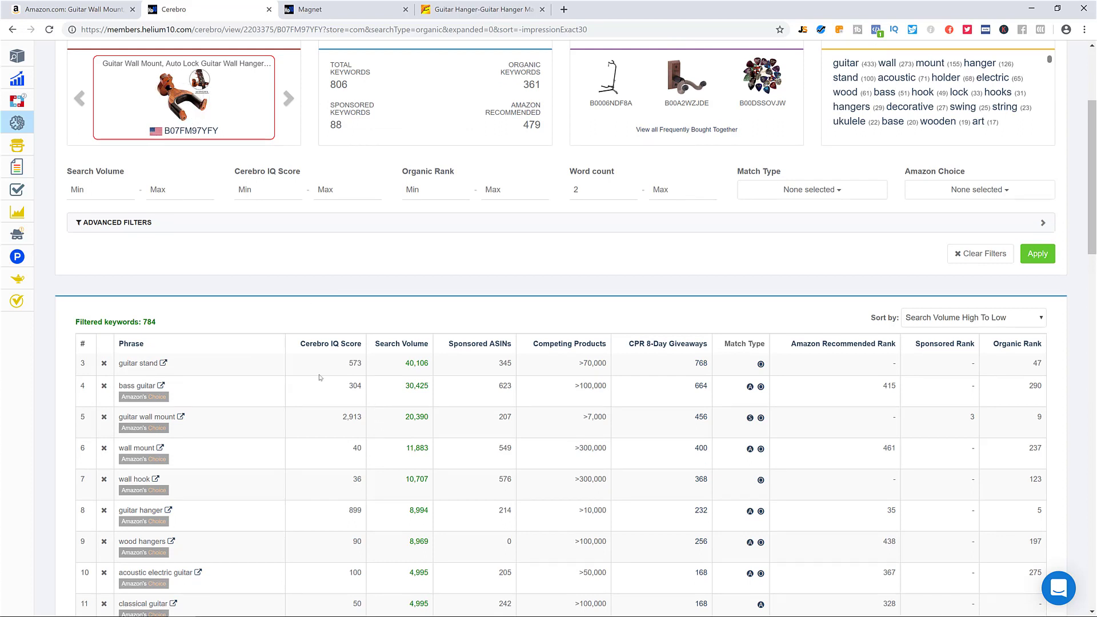
scroll(319, 377, "down", 3)
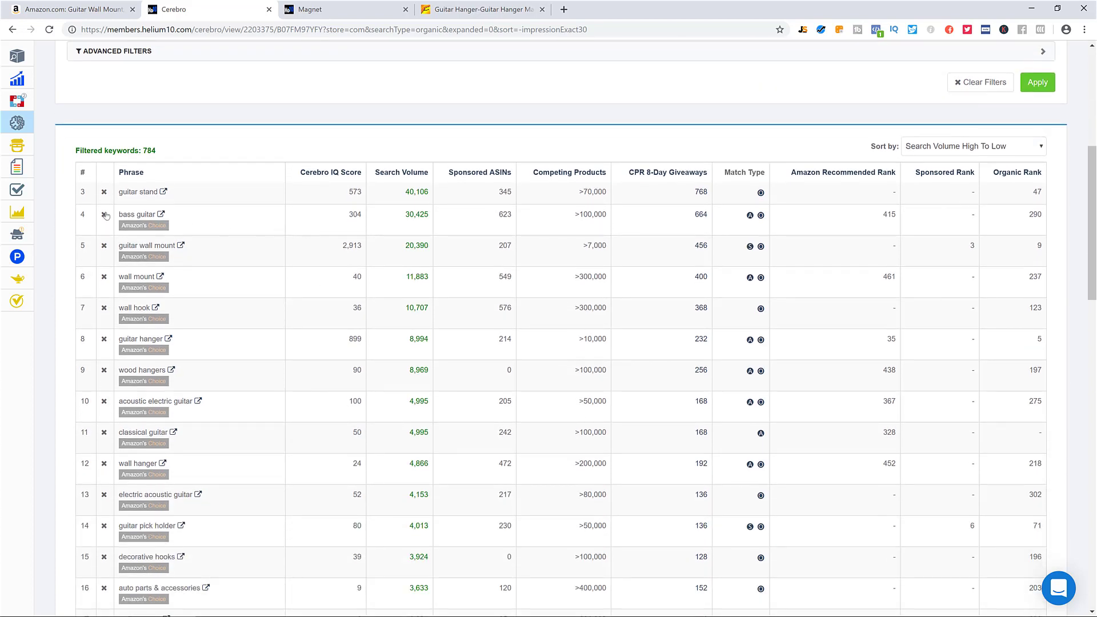
left_click(104, 214)
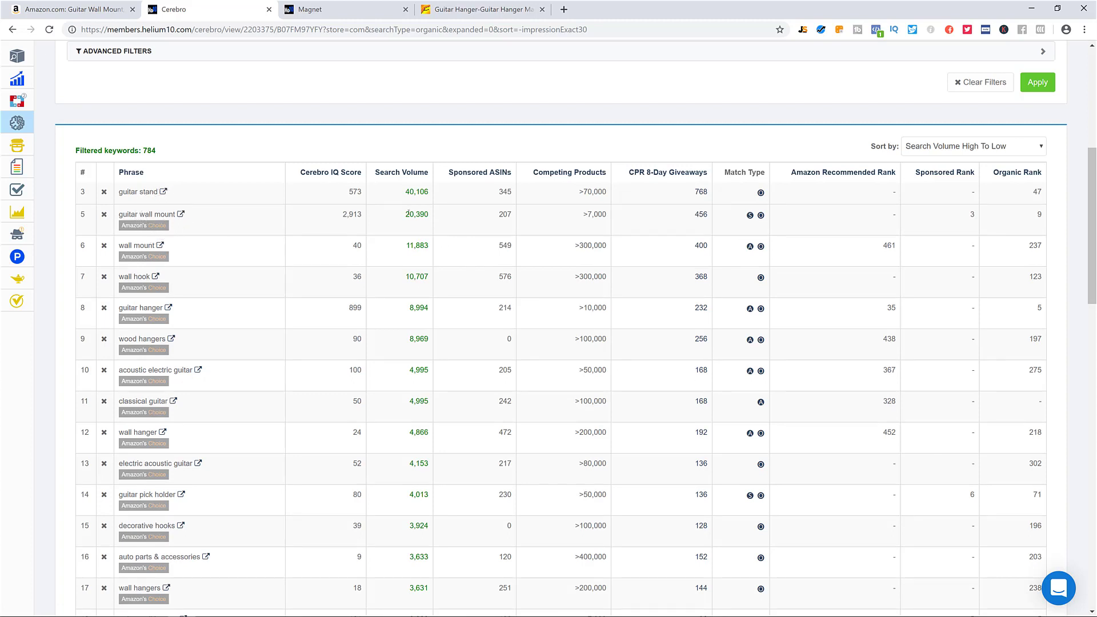
Check the search volume and the number of sponsored ASINs for "guitar wall mount"
left_click_drag(406, 214, 431, 216)
left_click(419, 232)
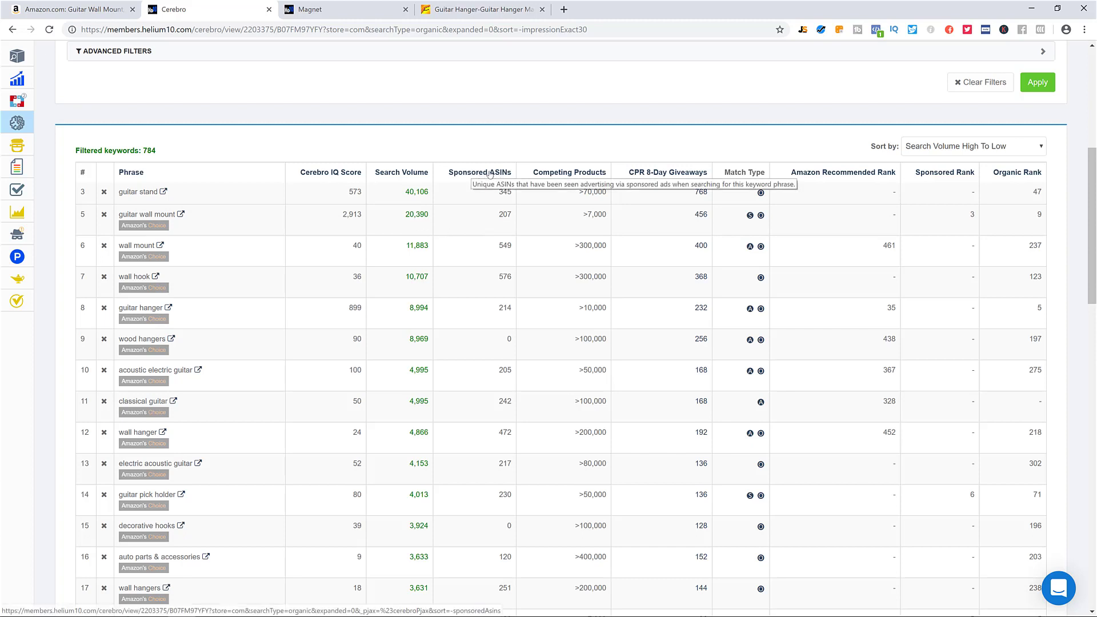
left_click(469, 174)
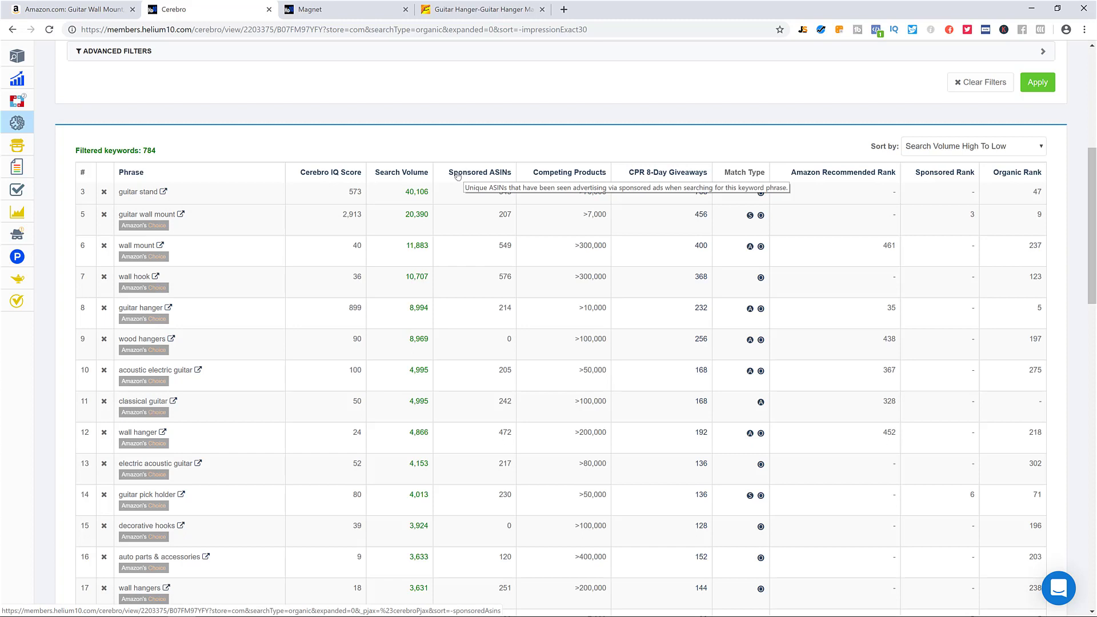
left_click_drag(497, 214, 512, 215)
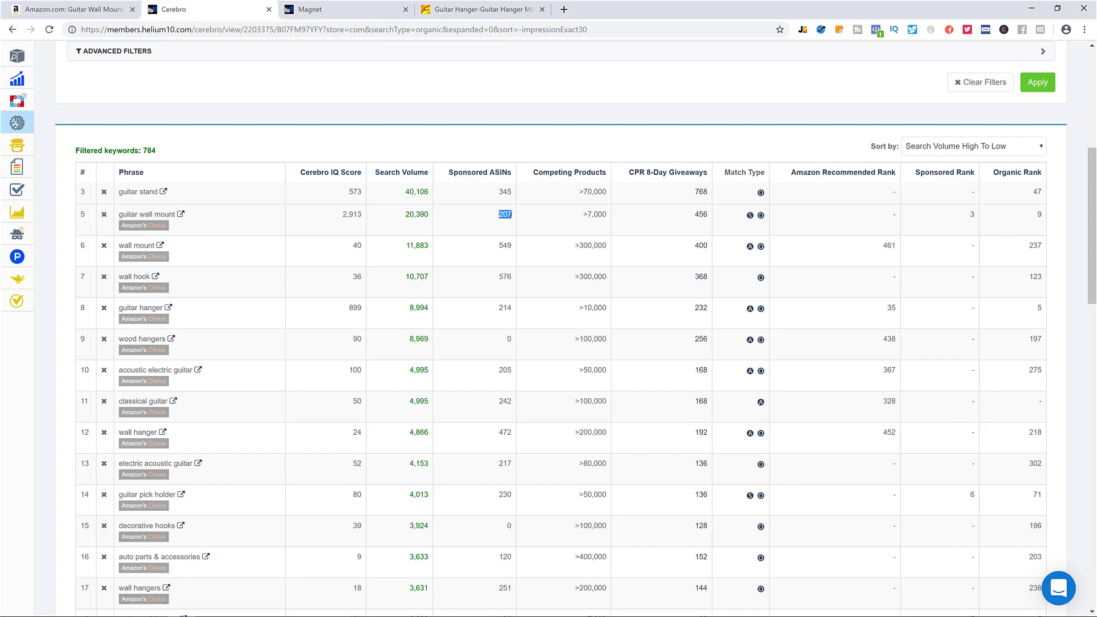
left_click(496, 224)
Read the CPR 8-Day Giveaways explanation and check that estimate for "guitar wall mount"
mouse_move(679, 179)
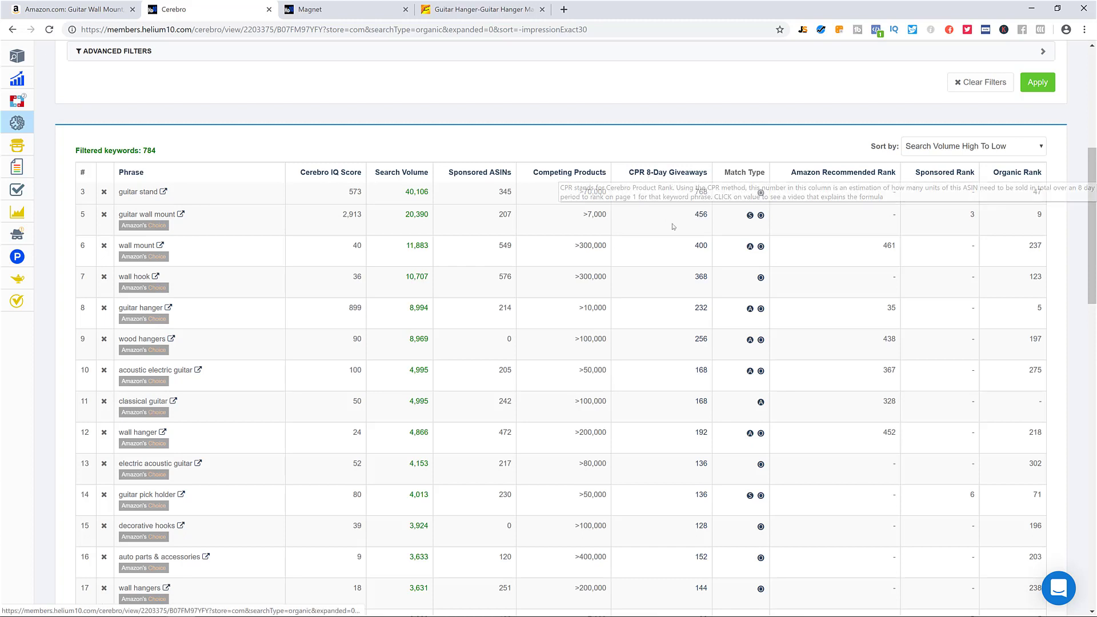
left_click_drag(689, 218, 708, 217)
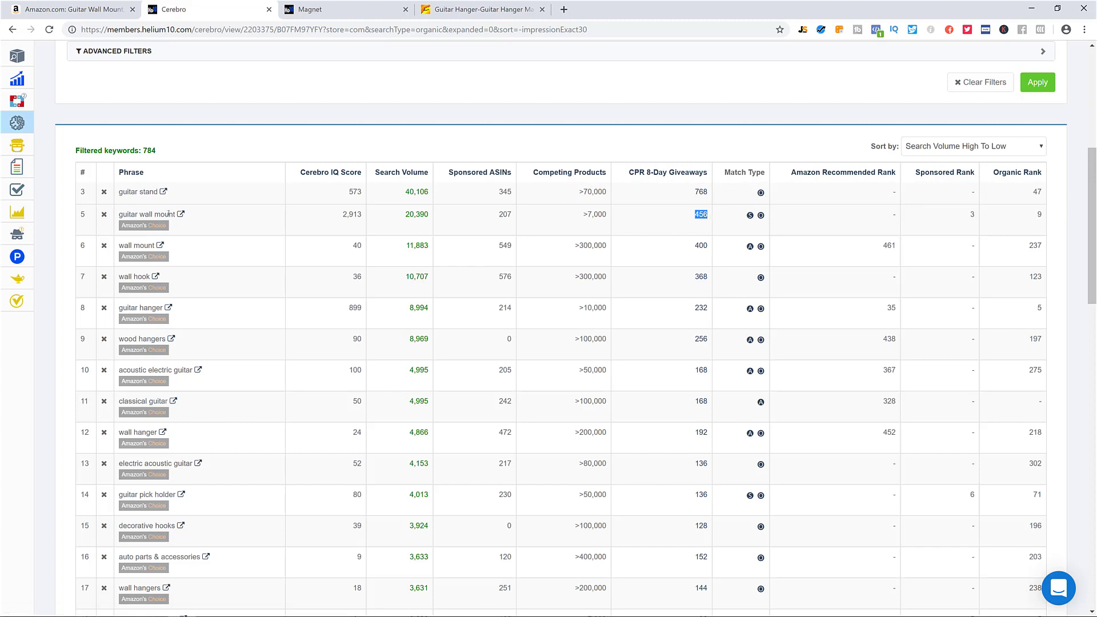
left_click_drag(172, 214, 120, 216)
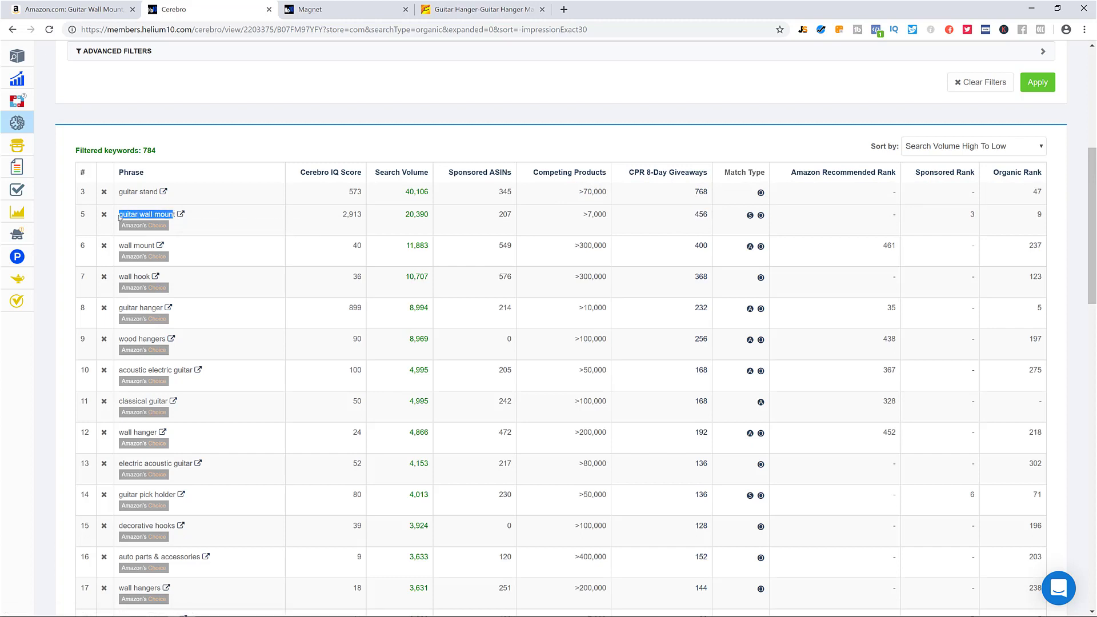
left_click(223, 221)
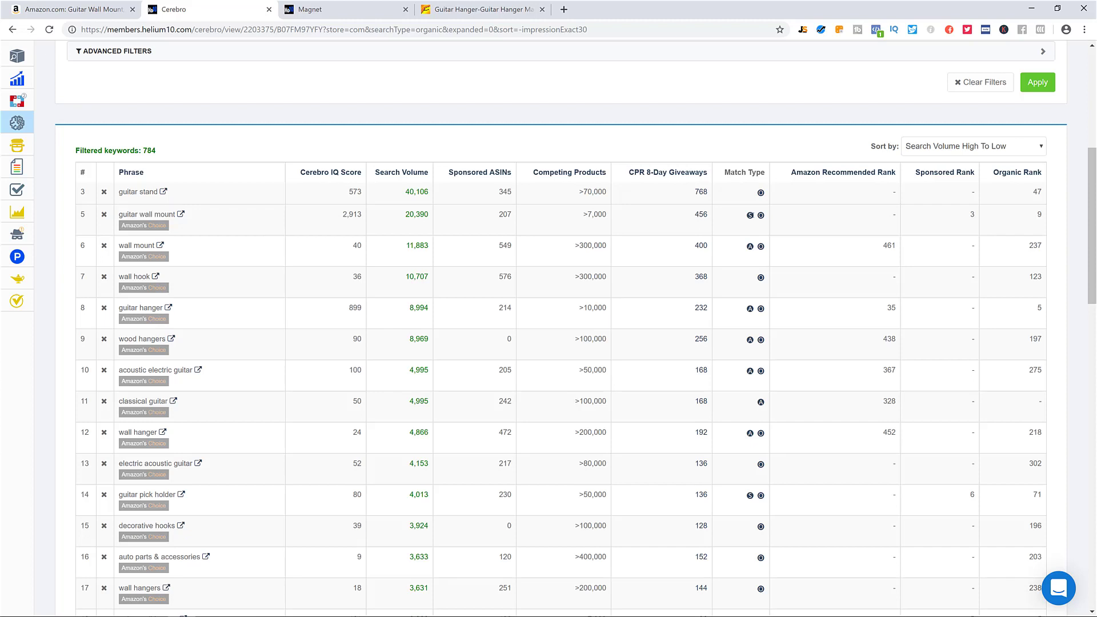
double_click(701, 215)
left_click(863, 225)
left_click_drag(120, 215, 174, 215)
left_click(391, 247)
Remove "wall mount" and "wall hook" from the keyword table, and check the search volume and CPR giveaways for "guitar hanger"
left_click(104, 246)
left_click(104, 246)
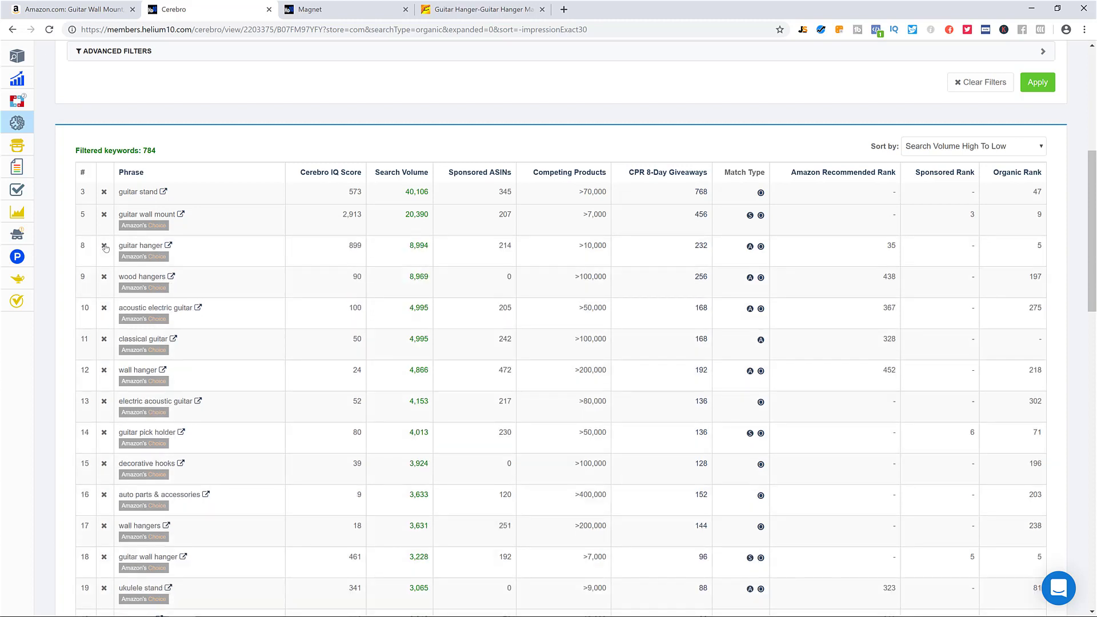
left_click_drag(118, 246, 161, 246)
left_click(306, 252)
left_click_drag(410, 245, 435, 249)
left_click(413, 258)
left_click_drag(693, 248, 709, 246)
left_click(694, 256)
Remove the nine keywords in rows 9 to 17, from "wood hangers" through "wall hangers", from the keyword table
left_click(104, 277)
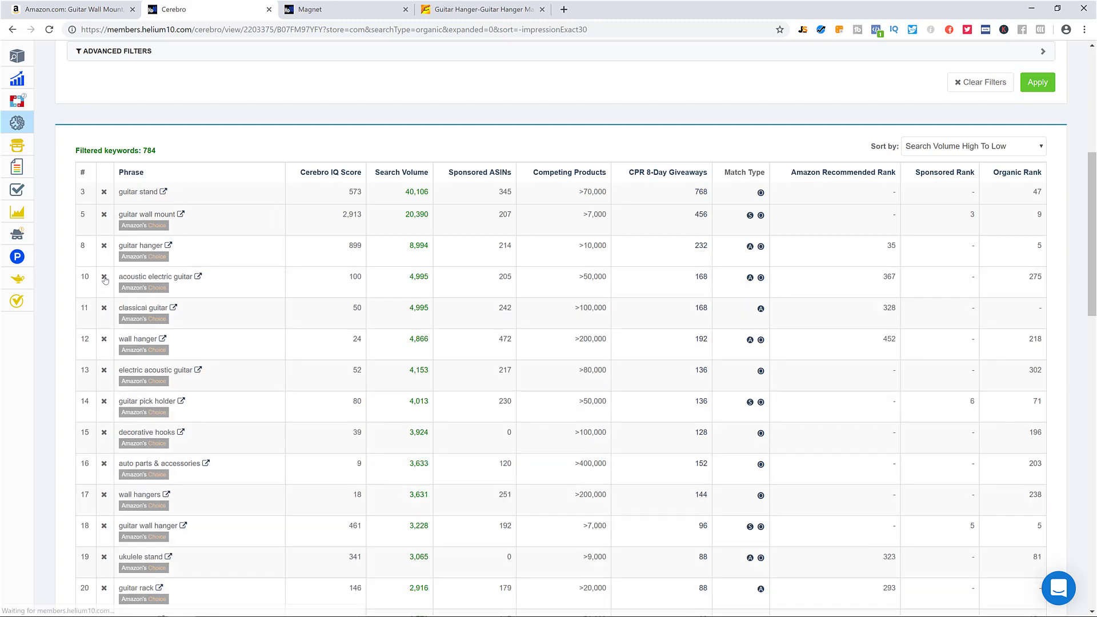
left_click(104, 277)
left_click(104, 278)
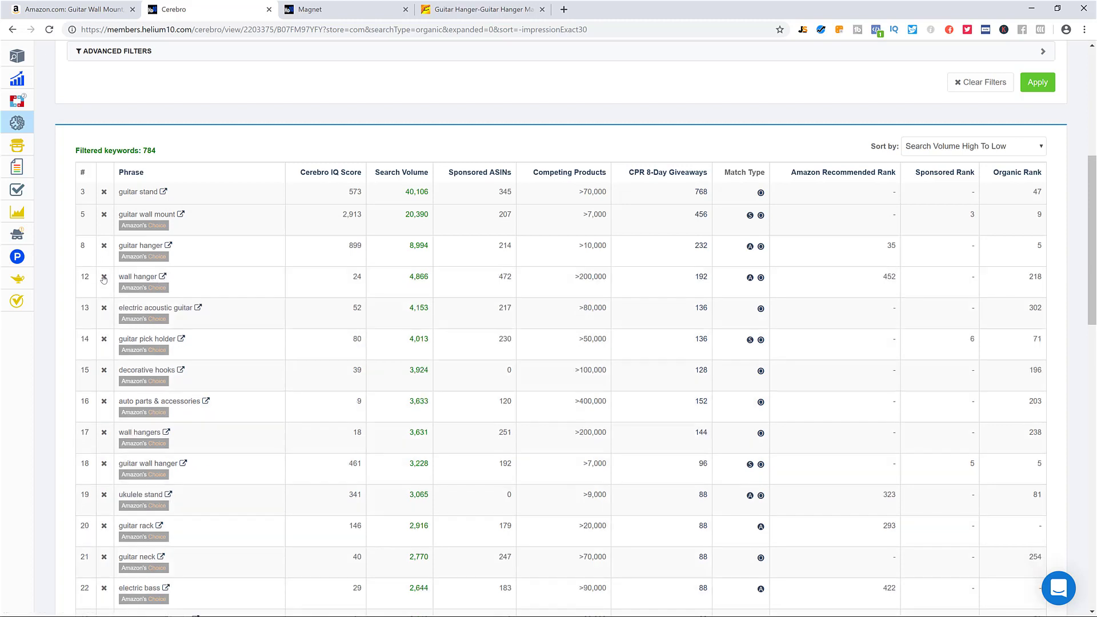
left_click(104, 278)
left_click(104, 278)
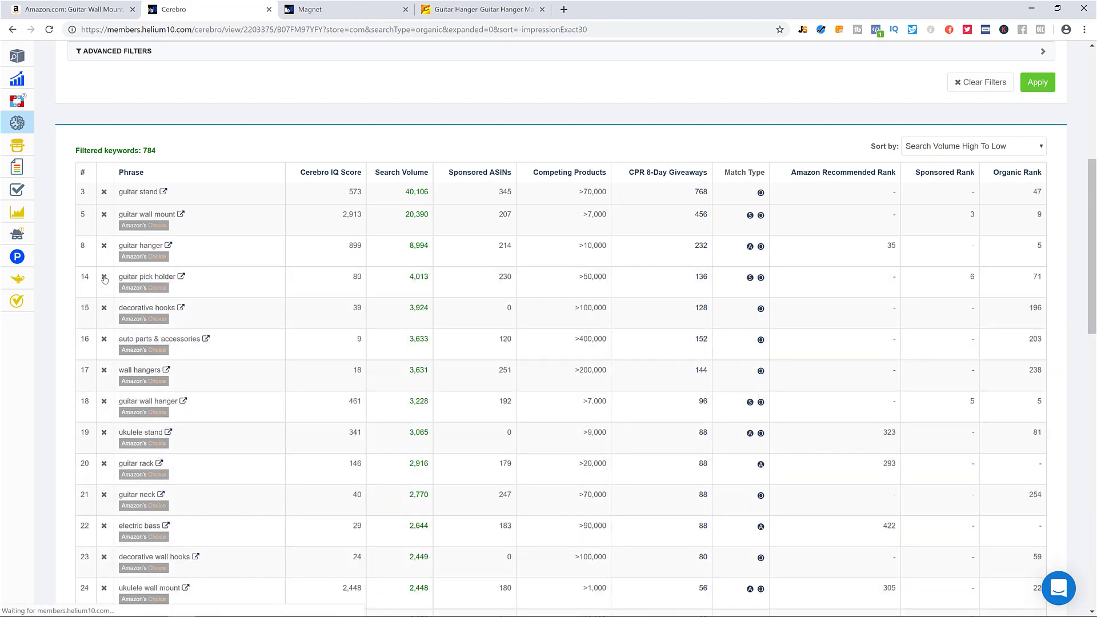
left_click(104, 278)
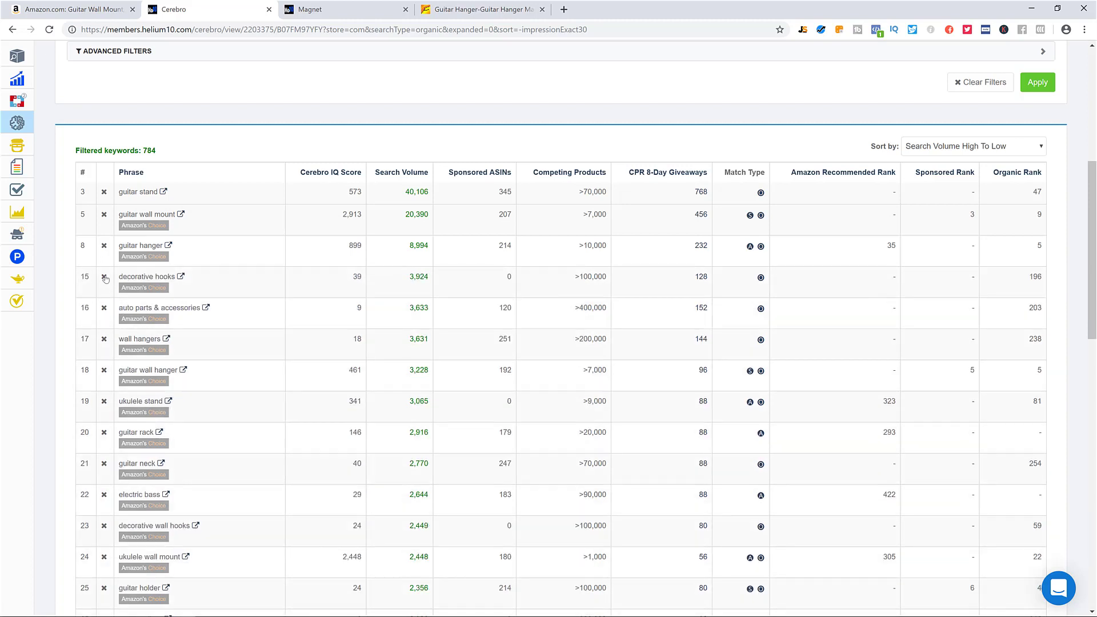
left_click(104, 278)
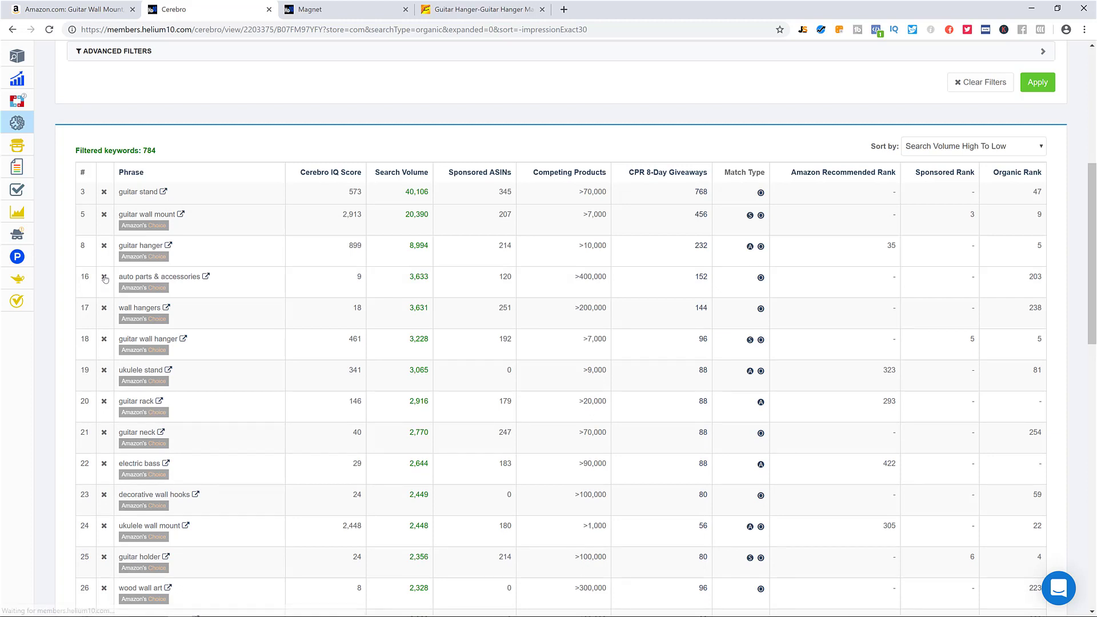
left_click(104, 278)
left_click(104, 278)
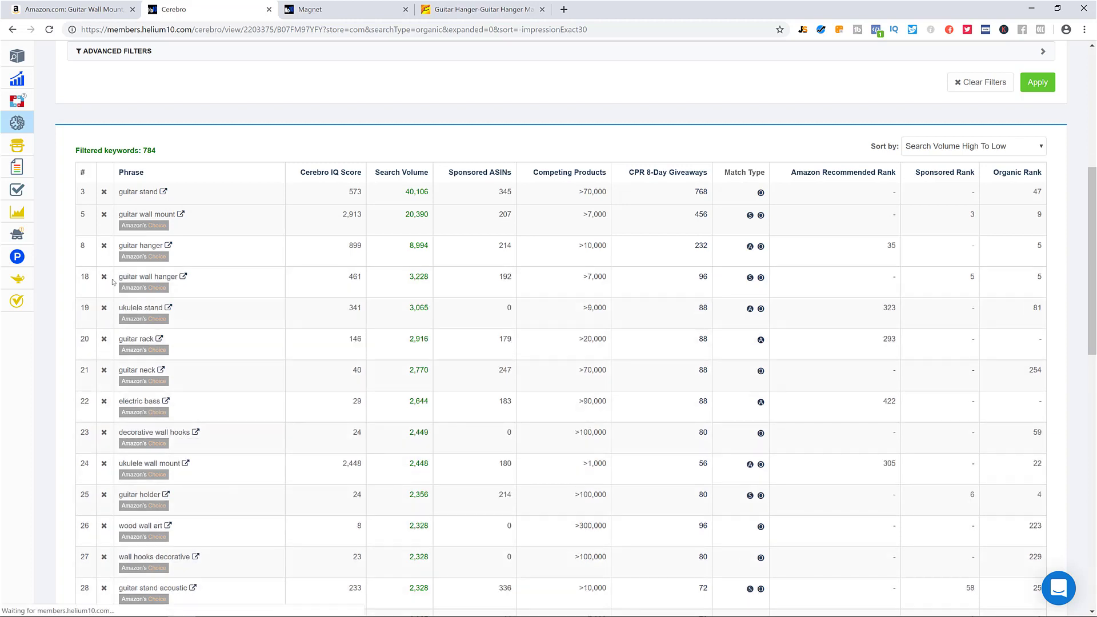
Check the search volume and sponsored ASINs for "guitar wall hanger"
left_click_drag(121, 277, 186, 278)
left_click(317, 285)
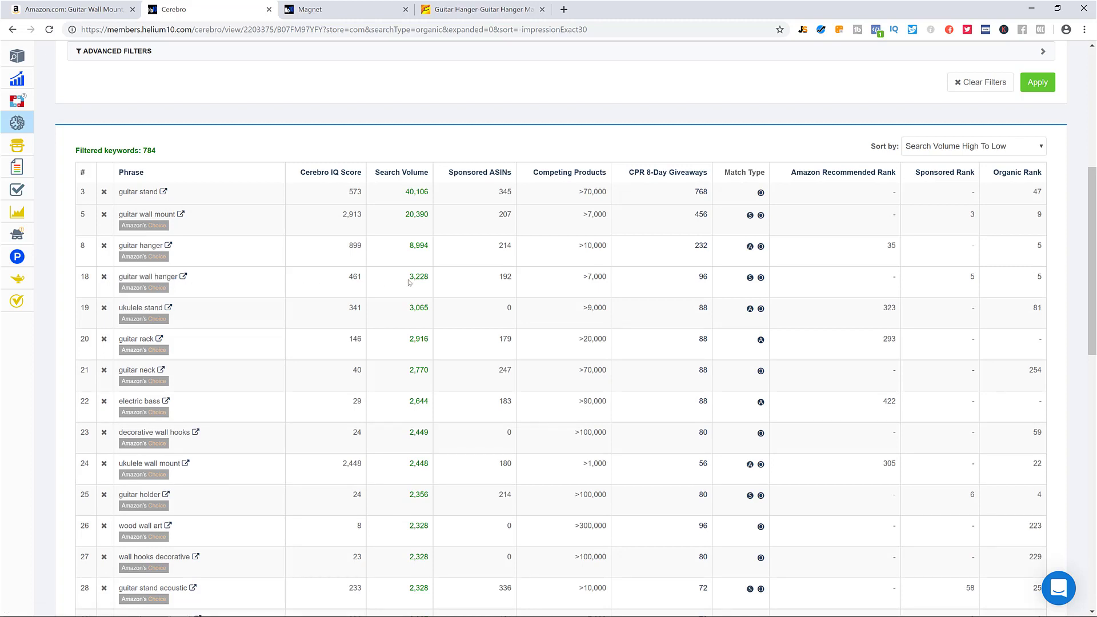
left_click_drag(408, 279, 429, 278)
left_click(407, 291)
left_click_drag(501, 278, 514, 280)
left_click(498, 290)
left_click_drag(501, 278, 514, 280)
left_click(505, 292)
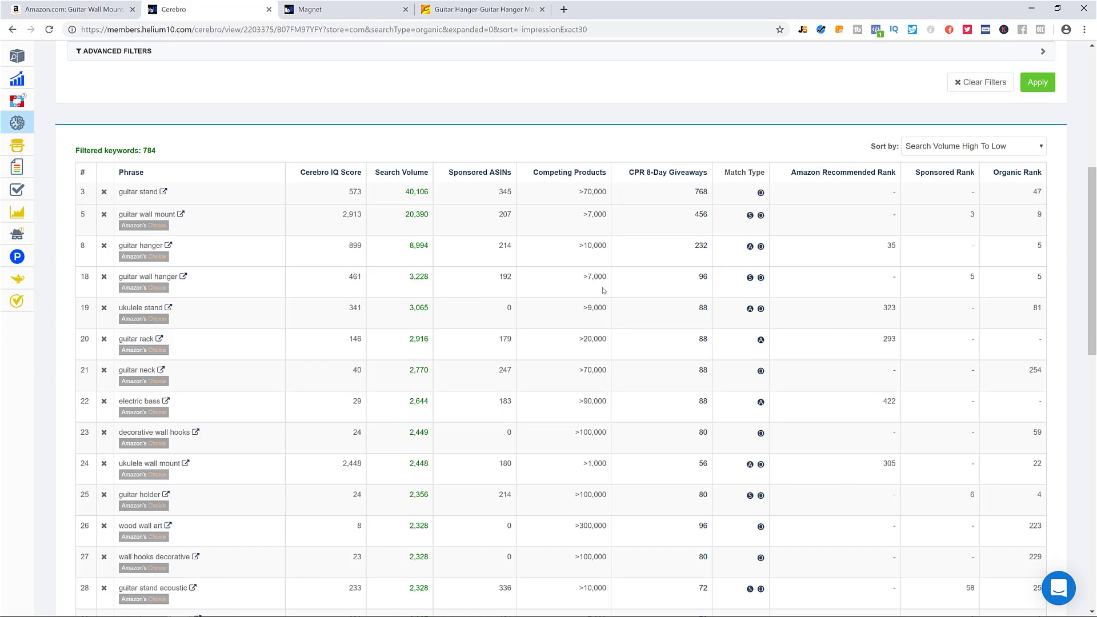
Check the CPR 8-Day Giveaways estimate for "guitar wall hanger", closing any formula article that opens
left_click(703, 280)
key("ctrl+w")
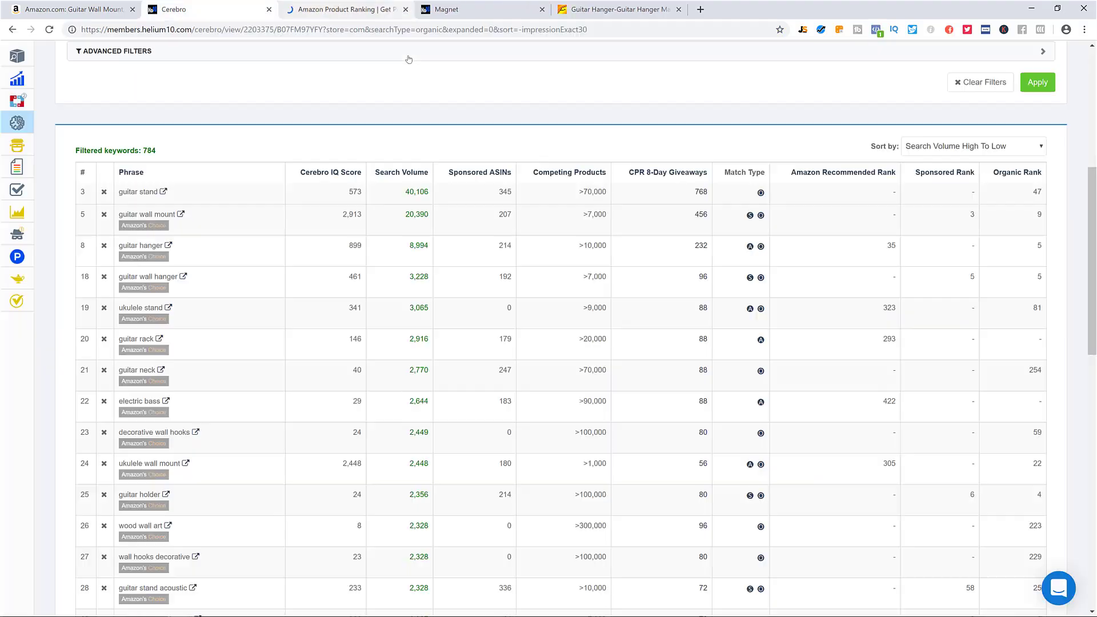
left_click(703, 279)
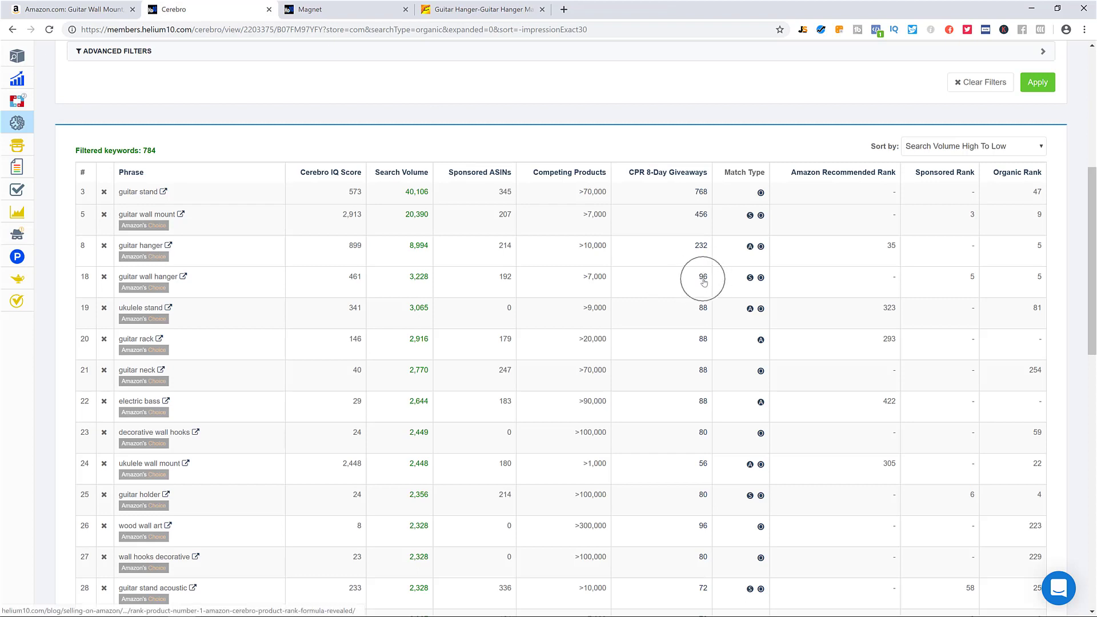
left_click(704, 280)
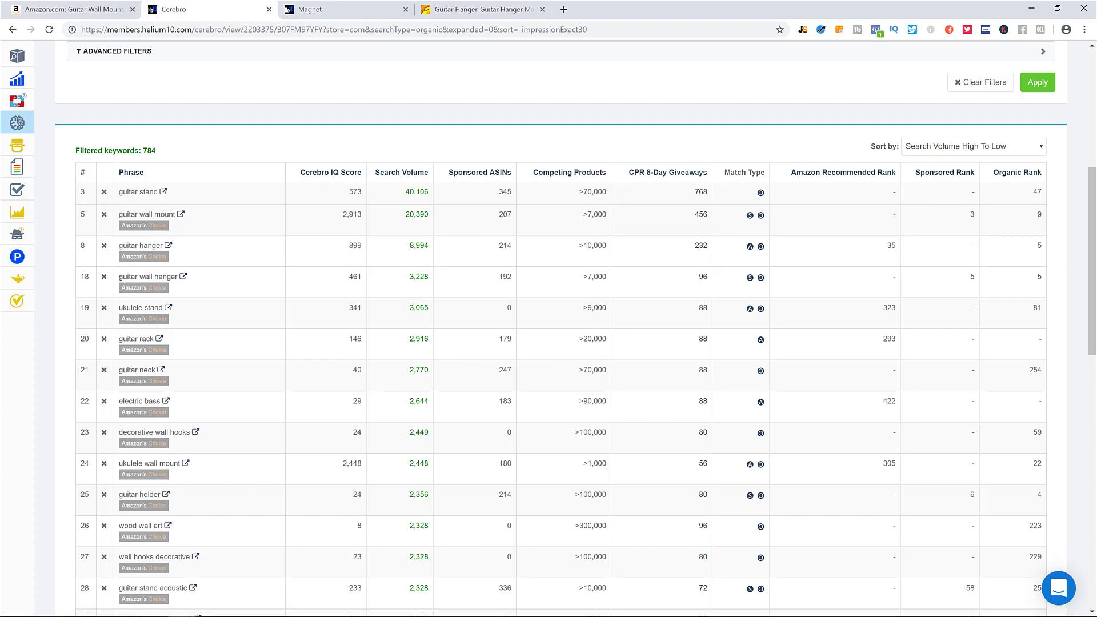
left_click_drag(120, 277, 181, 278)
Remove "ukulele stand" from the keyword table, and check the search volume and CPR giveaways for "guitar rack"
left_click(104, 308)
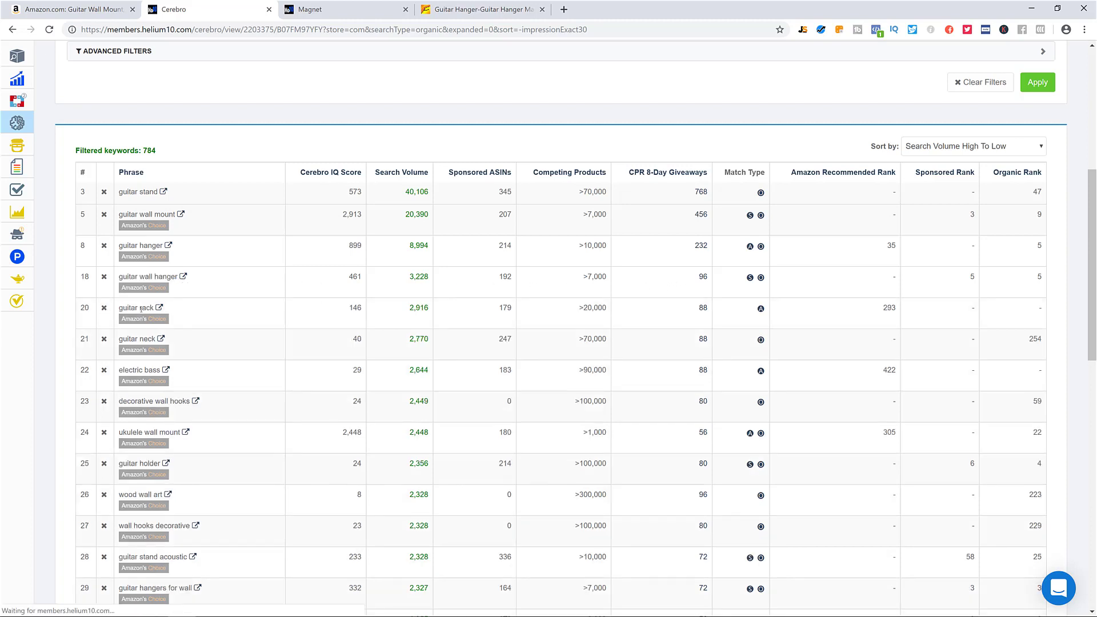
left_click_drag(119, 308, 150, 308)
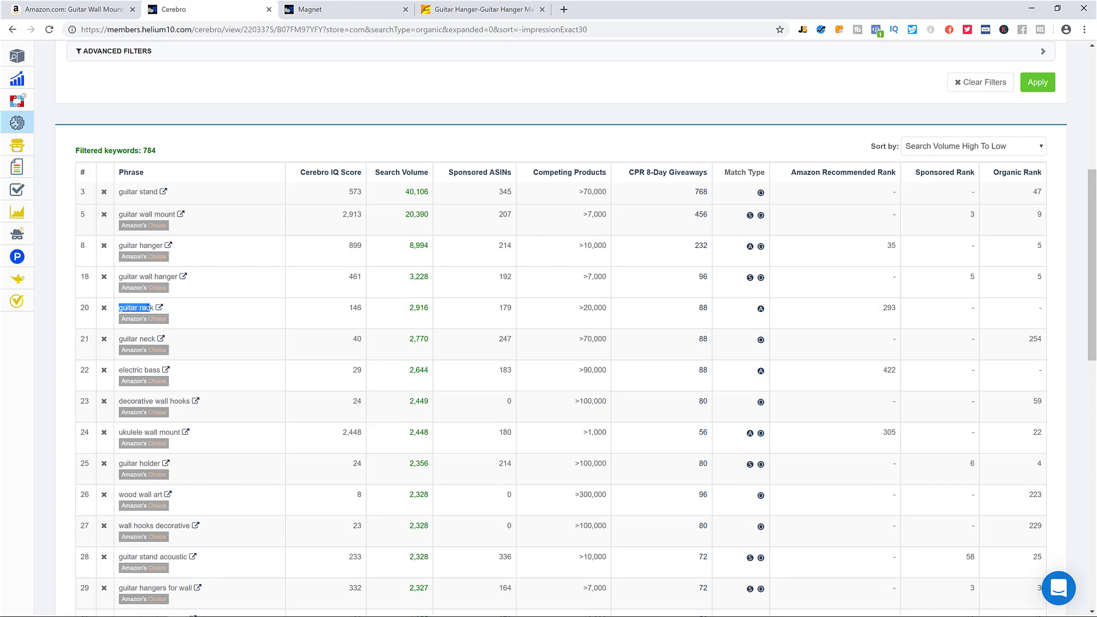
left_click(346, 318)
left_click_drag(409, 308, 429, 309)
left_click(664, 316)
left_click_drag(695, 307, 708, 308)
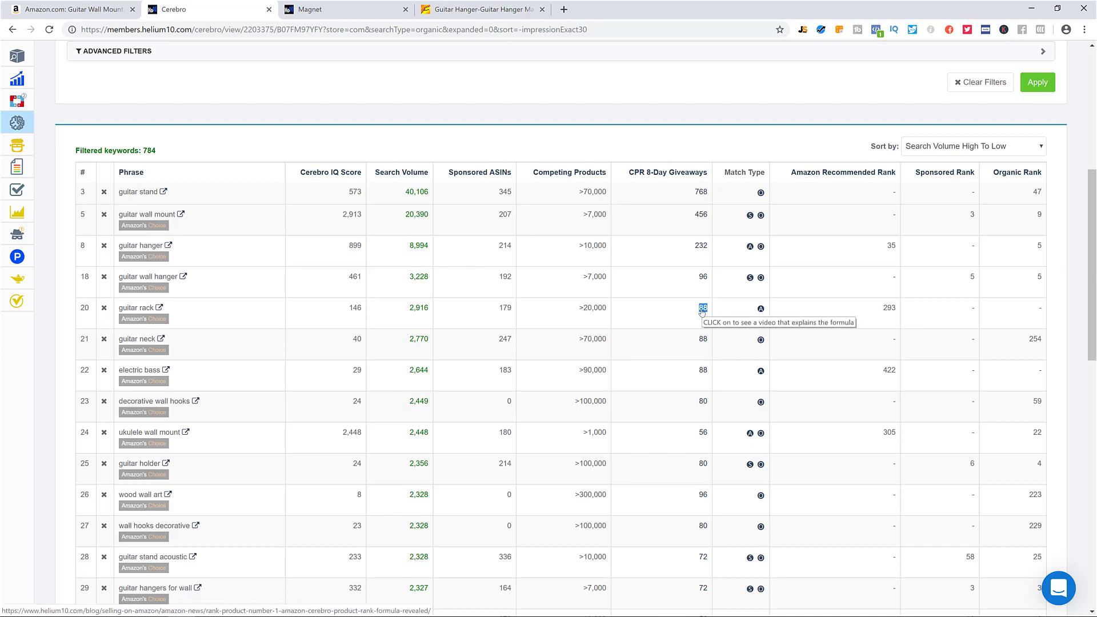
Remove "guitar neck", "electric bass" and "decorative wall hooks" from the keyword table
left_click(104, 339)
left_click(104, 339)
left_click(104, 339)
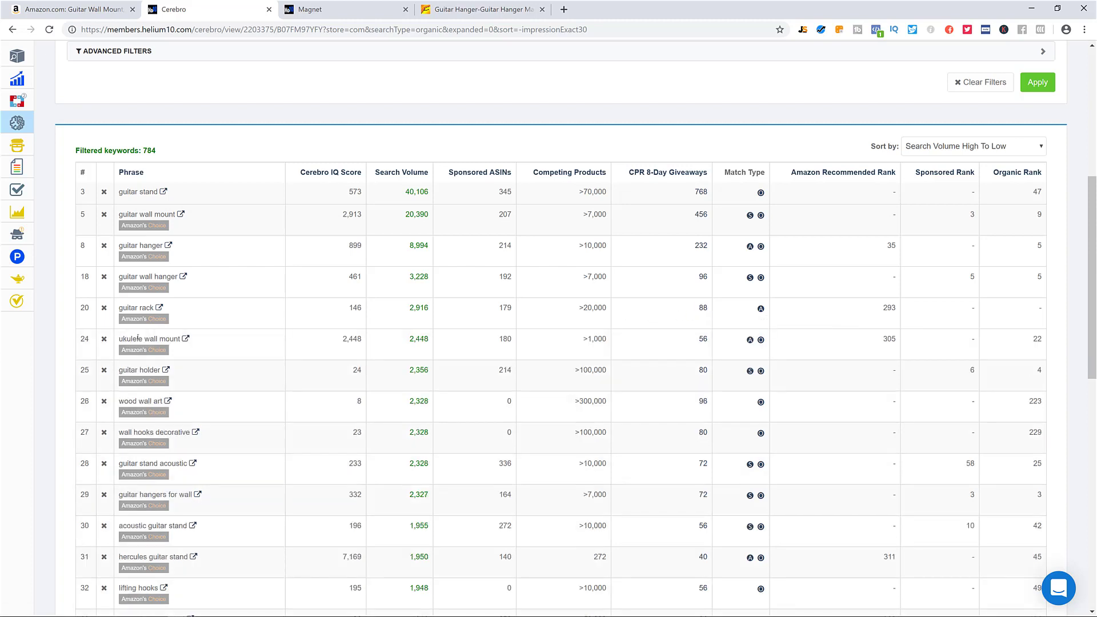
Check the search volume and CPR 8-Day Giveaways for "ukulele wall mount"
left_click_drag(137, 338, 180, 339)
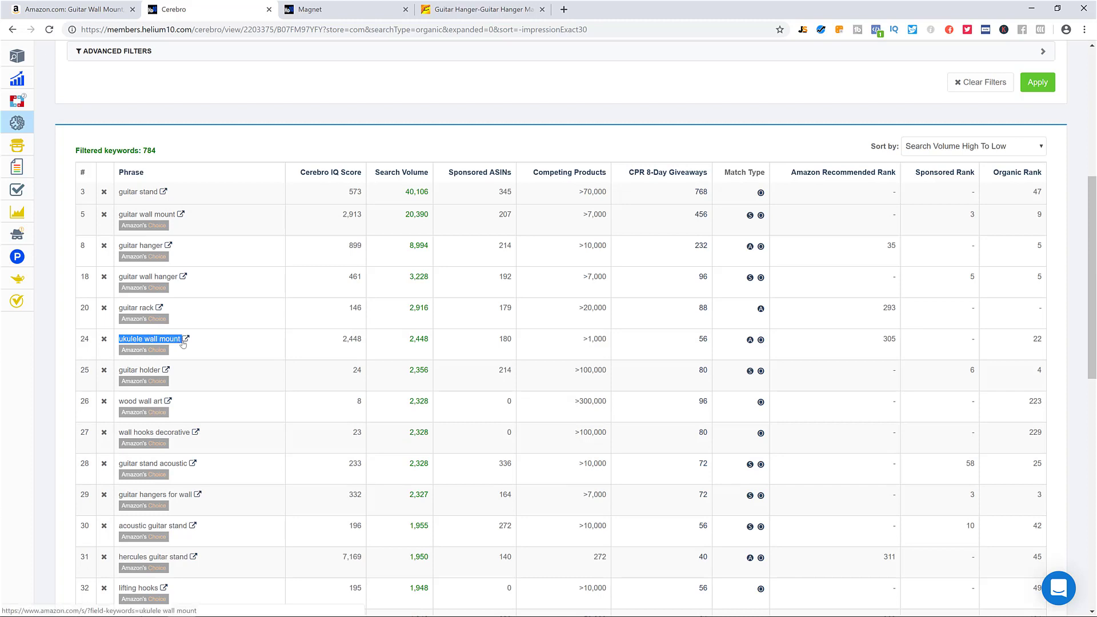
left_click(701, 344)
double_click(703, 341)
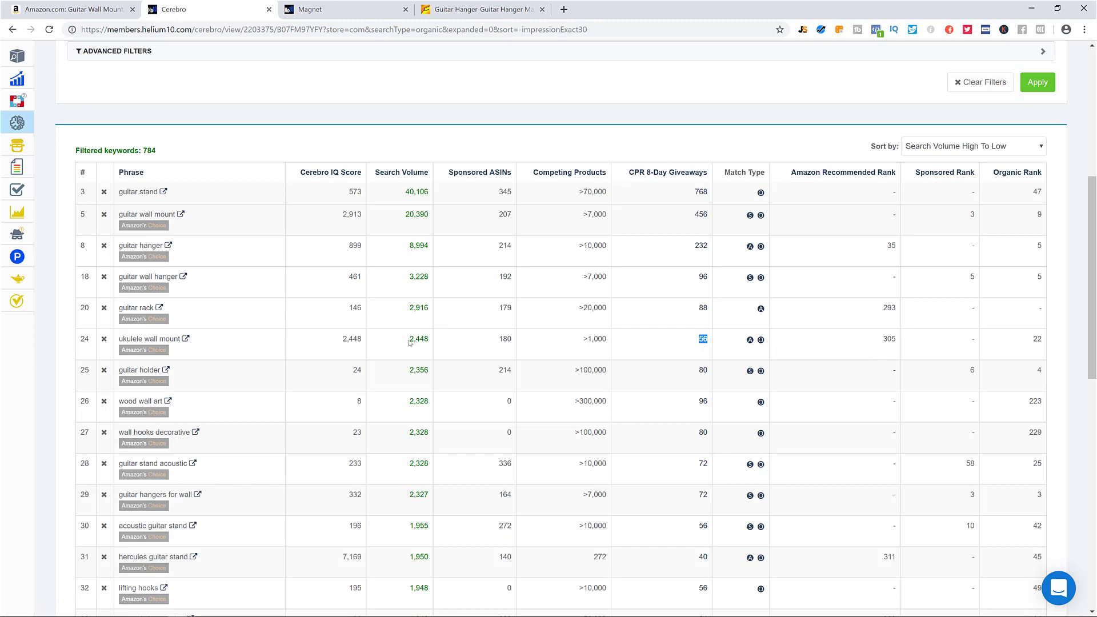
left_click_drag(408, 341, 428, 339)
left_click_drag(697, 342, 704, 340)
Remove "wood wall art" from the keyword table and compare the phrase "guitar stand" with the competitor's product
left_click(104, 401)
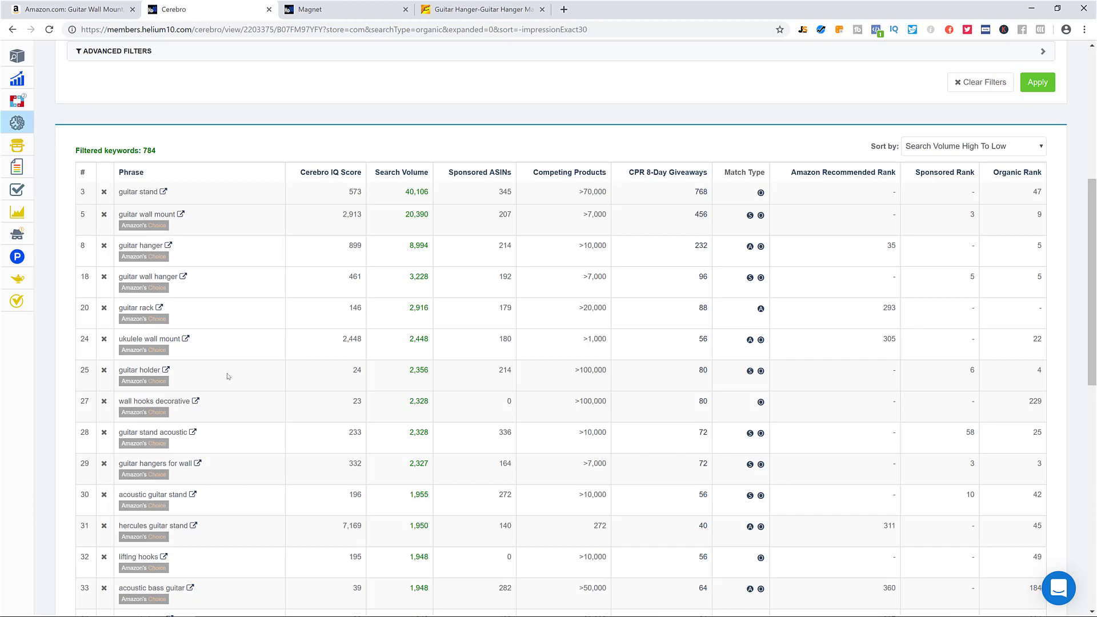
left_click_drag(119, 192, 159, 192)
scroll(167, 141, "up", 3)
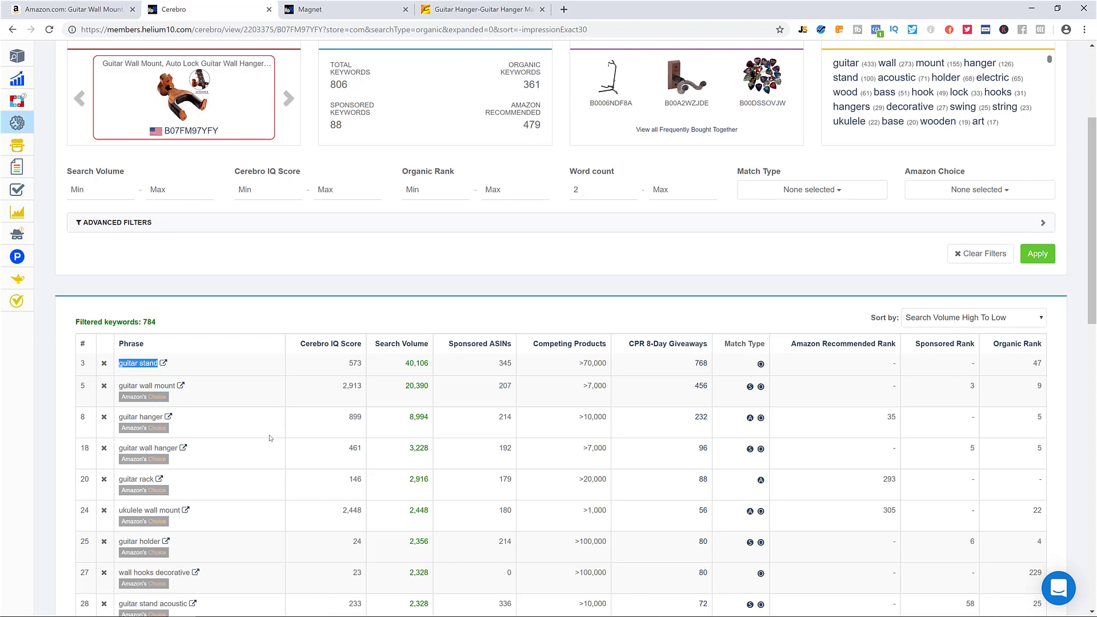
Check the CPR 8-Day Giveaways for "guitar stand" and remove "wall hooks decorative" from the keyword table
left_click(254, 361)
left_click_drag(692, 365, 711, 367)
scroll(246, 354, "down", 3)
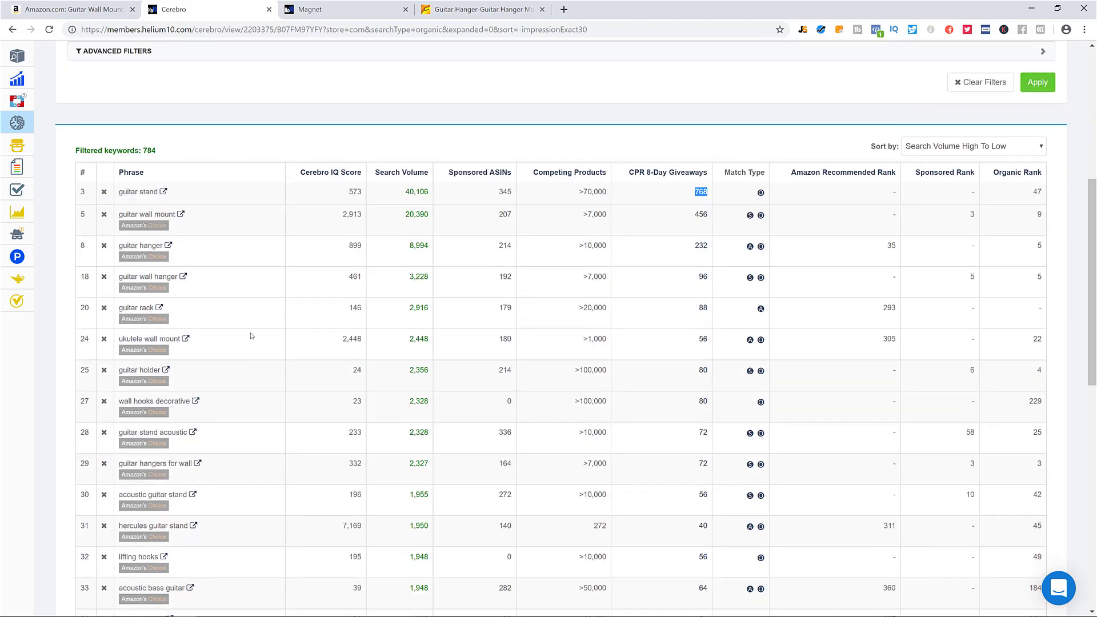
scroll(251, 343, "down", 3)
scroll(257, 355, "up", 4)
scroll(261, 371, "down", 10)
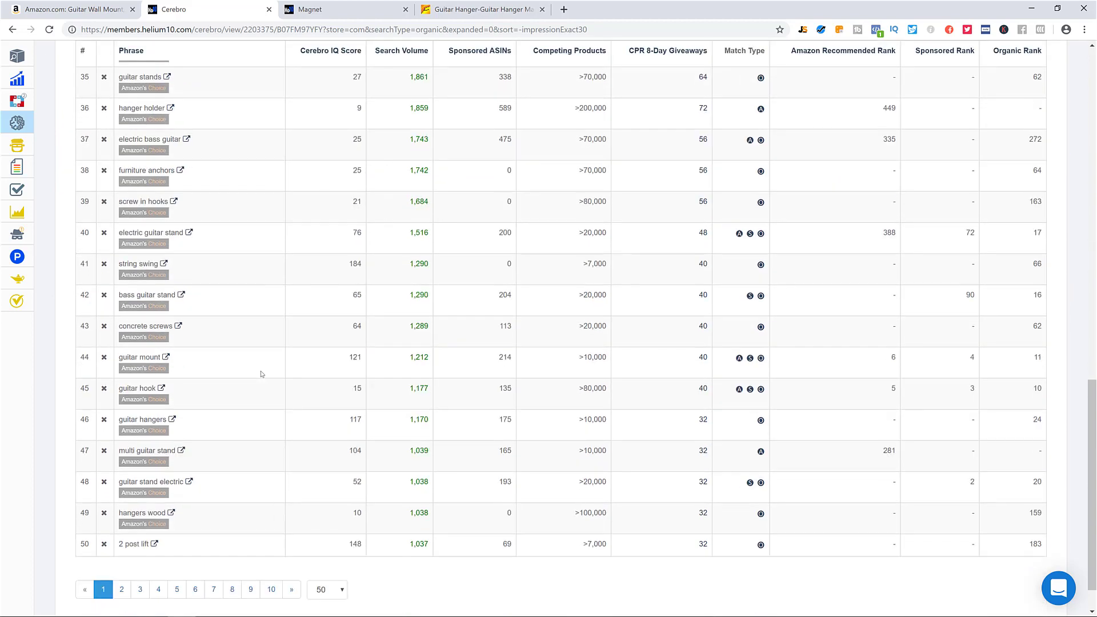
Check the CPR 8-Day Giveaways and search volume for "guitar stand electric" near the end of the keyword table
scroll(261, 374, "down", 1)
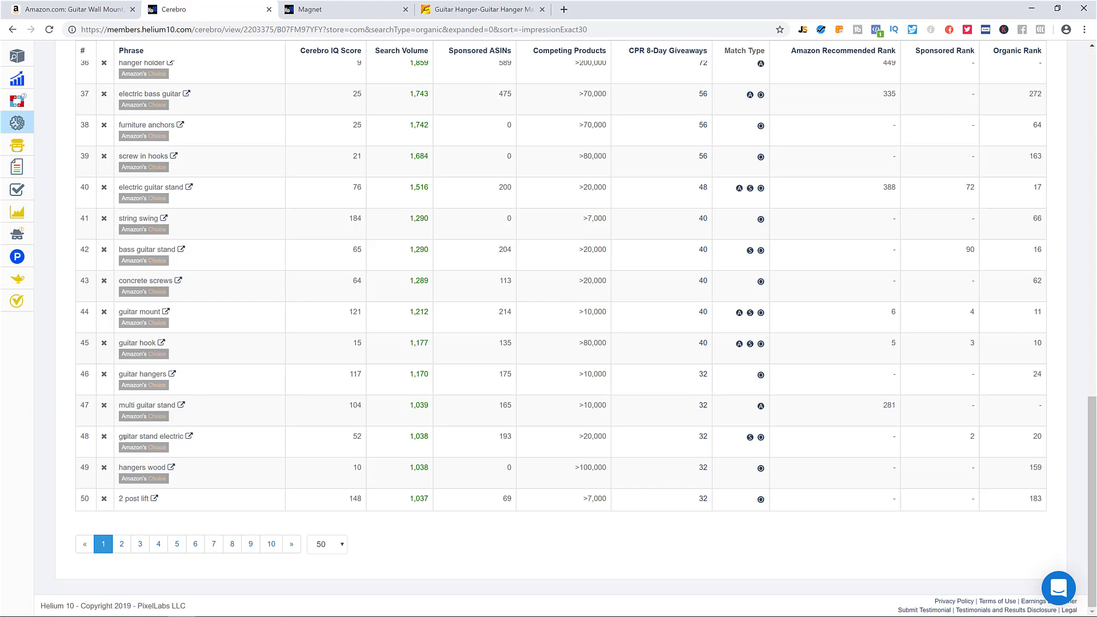
left_click_drag(123, 436, 183, 437)
left_click_drag(711, 439, 698, 443)
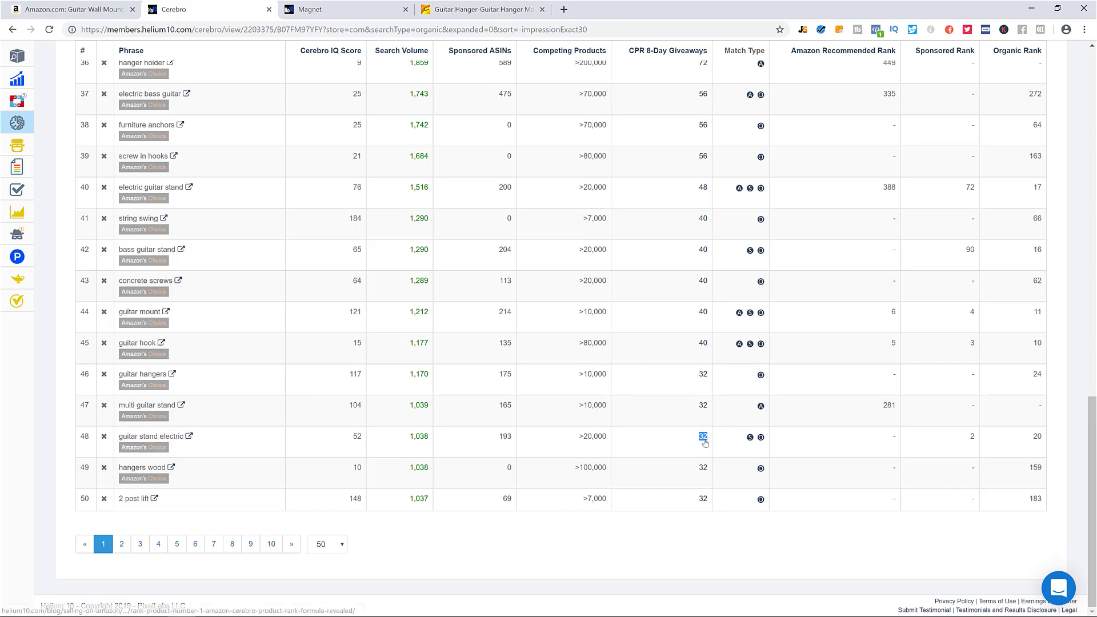
left_click_drag(432, 439, 393, 457)
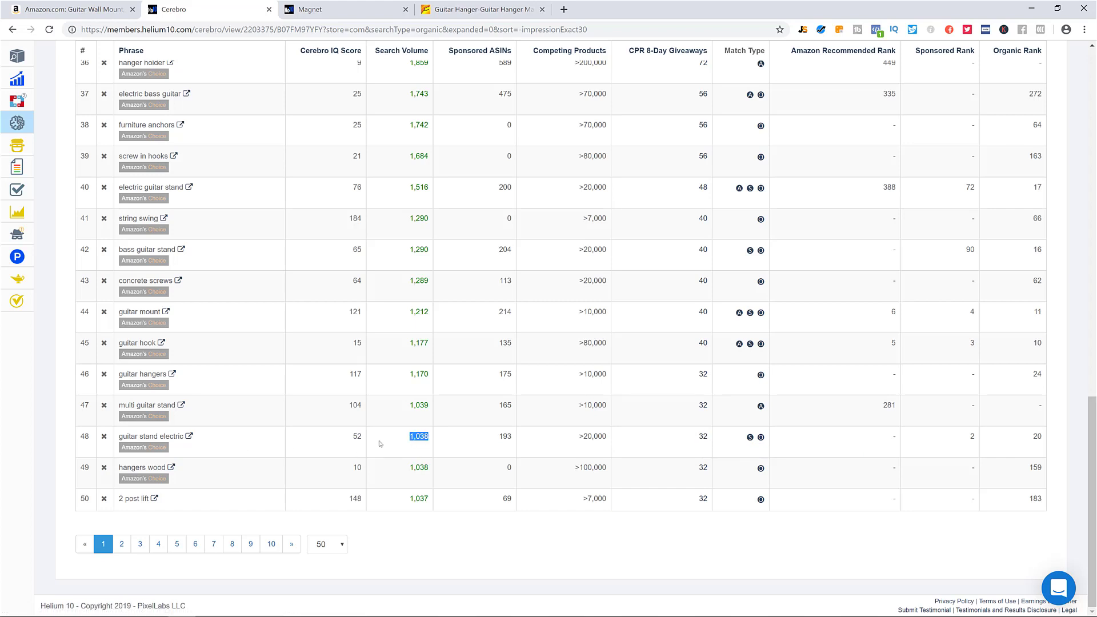
left_click(385, 446)
left_click_drag(123, 437, 179, 437)
Check the giveaways for "guitar hangers" and "guitar hook" and compare their search volumes with "guitar stand electric"
left_click_drag(121, 374, 167, 374)
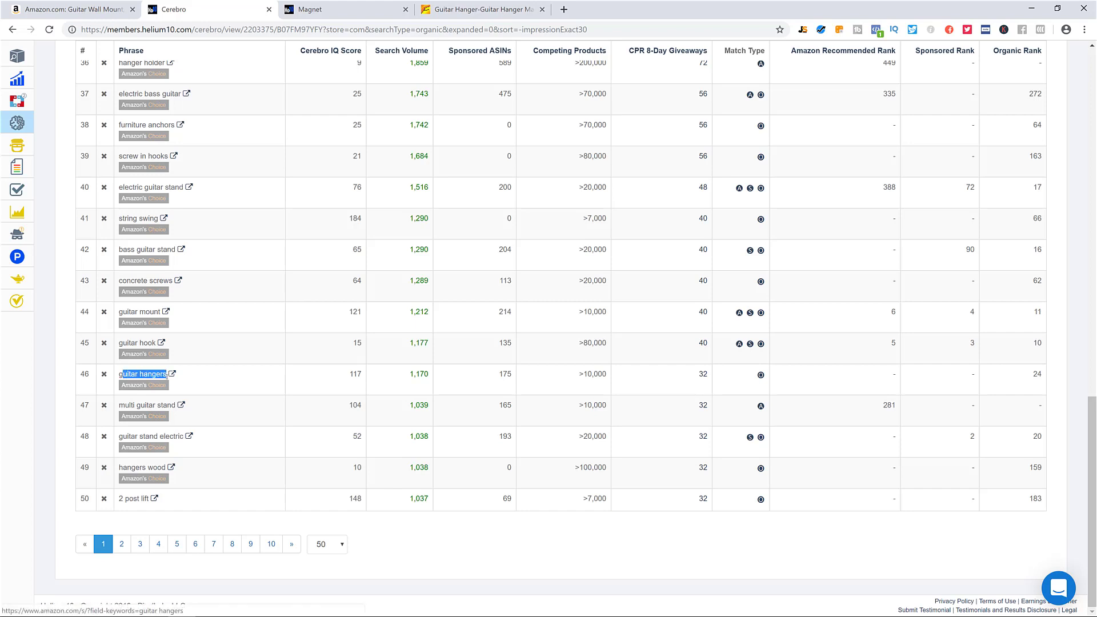
double_click(703, 375)
left_click_drag(119, 342, 147, 343)
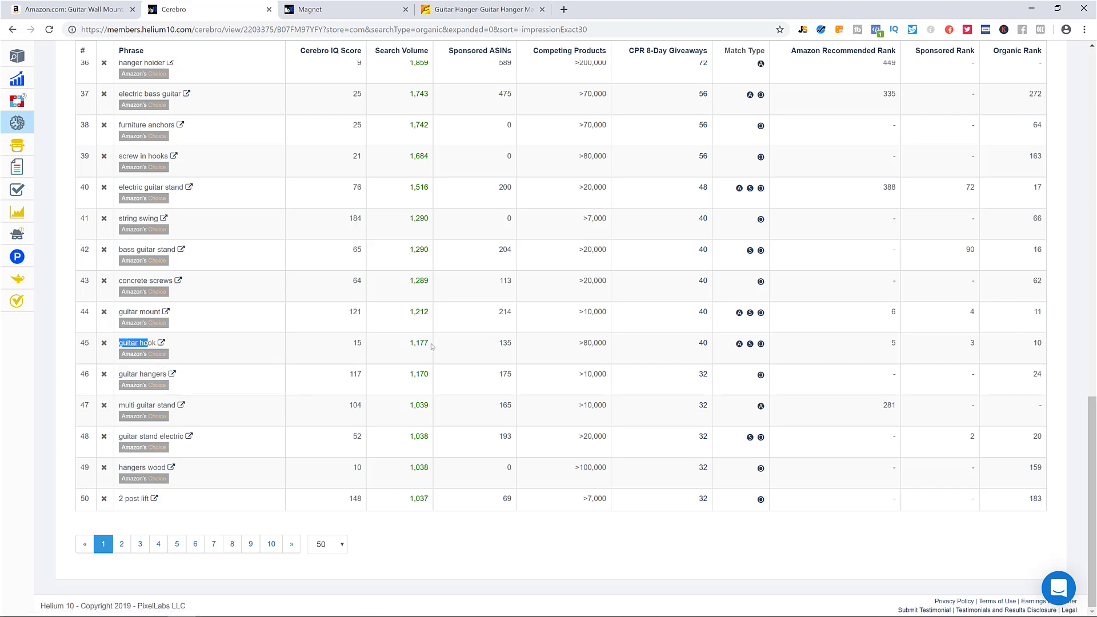
left_click_drag(698, 342, 702, 344)
left_click_drag(408, 350, 429, 344)
left_click_drag(404, 380, 432, 379)
left_click_drag(408, 441, 433, 441)
scroll(390, 443, "up", 3)
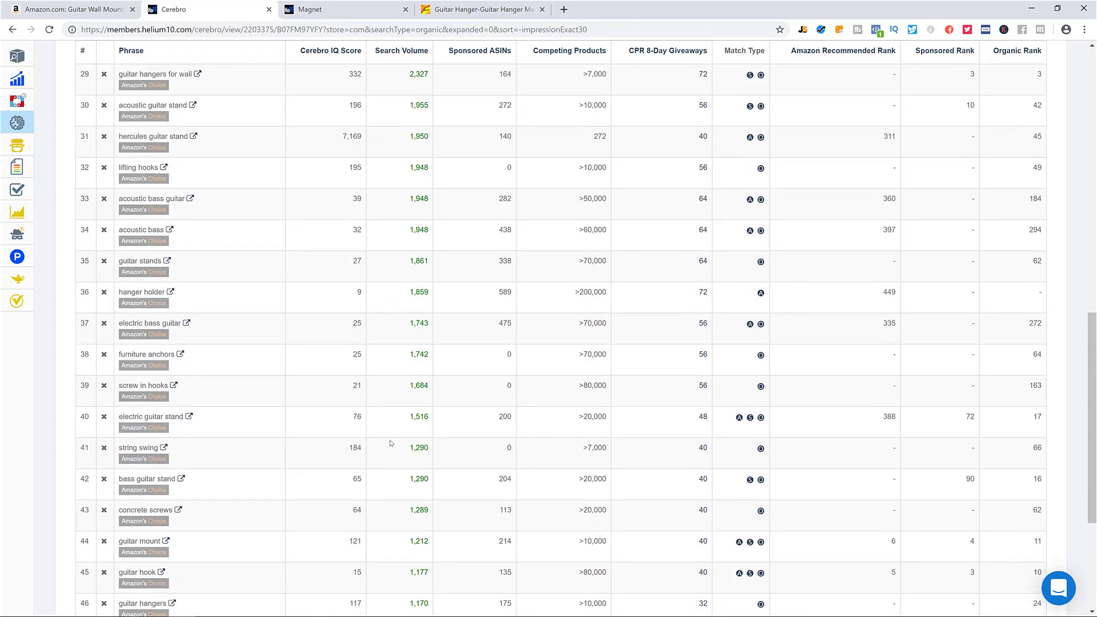
scroll(390, 443, "down", 3)
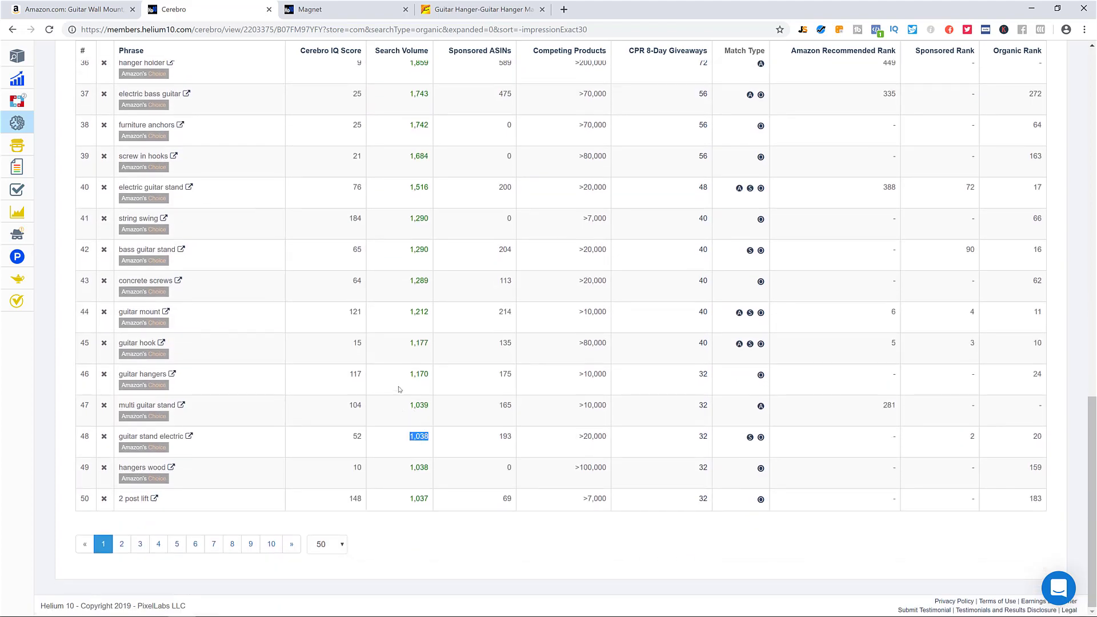
Check the search volumes of "guitar mount" and "bass guitar stand"
left_click(397, 345)
scroll(350, 374, "up", 1)
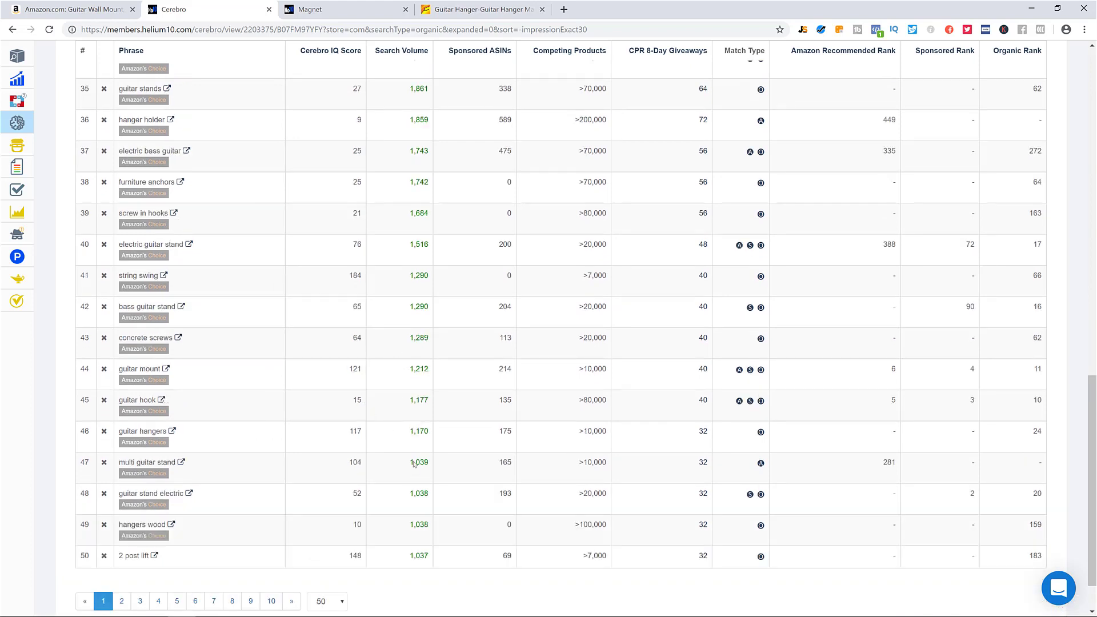
double_click(409, 371)
left_click(416, 377)
left_click_drag(407, 308, 429, 308)
left_click(197, 470)
Compare the search volumes of "guitar hanger" and "guitar wall mount" and the CPR 8-Day Giveaways of the highest-volume phrases
scroll(411, 330, "up", 20)
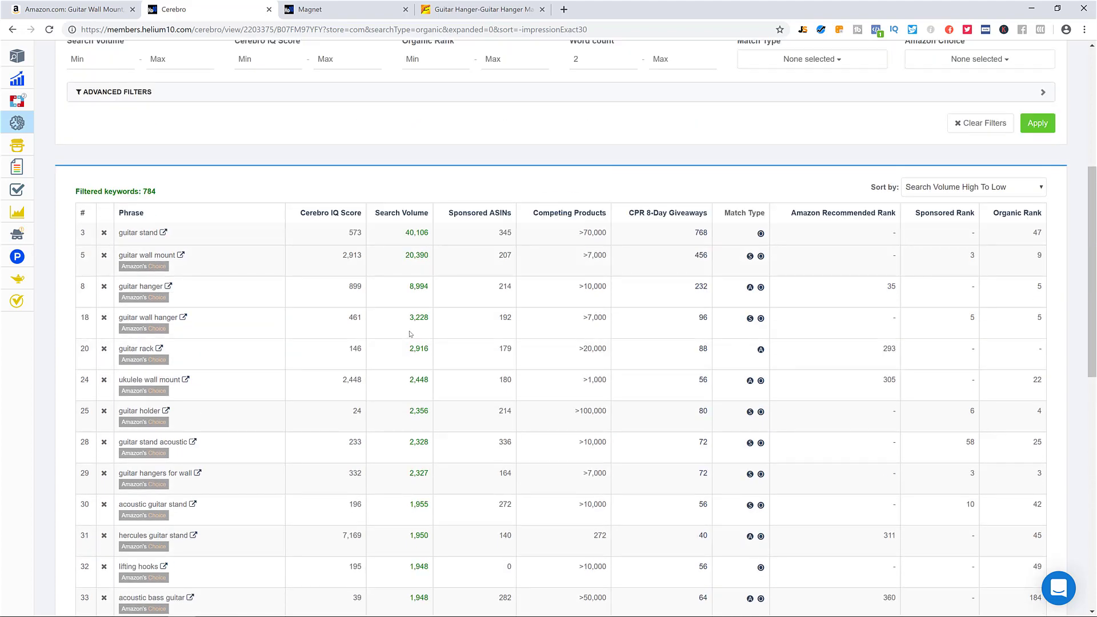
left_click_drag(408, 287, 430, 288)
left_click(403, 280)
left_click_drag(403, 255, 432, 257)
left_click(657, 300)
left_click_drag(686, 290, 716, 233)
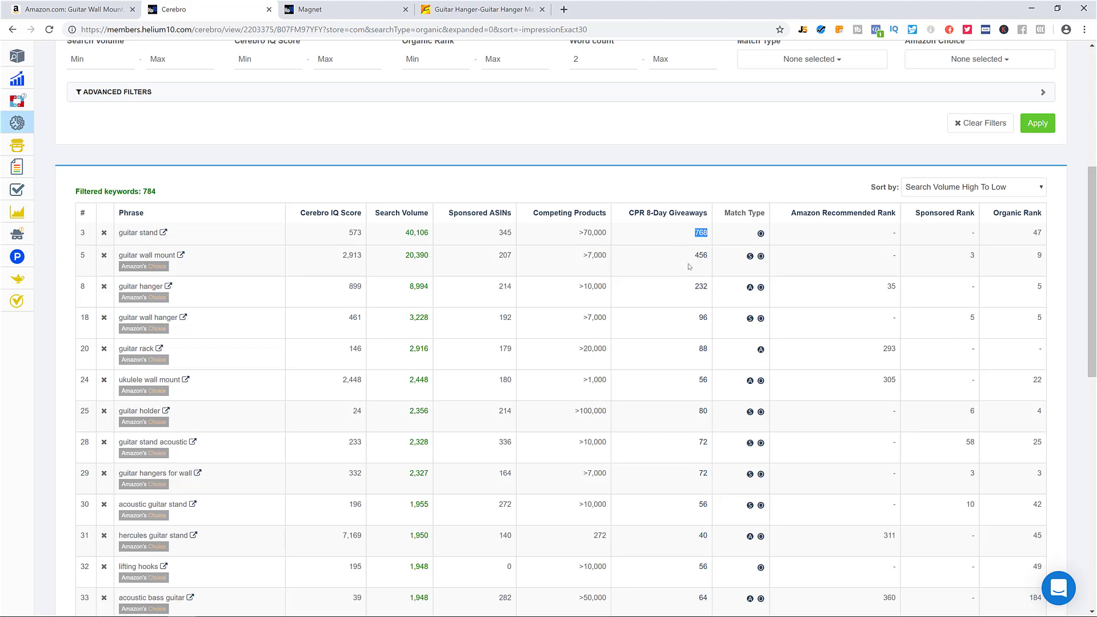
left_click(652, 290)
Switch from the Cerebro keyword table to the Magnet results and review the searched keyword "guitar hanger"
scroll(636, 342, "down", 10)
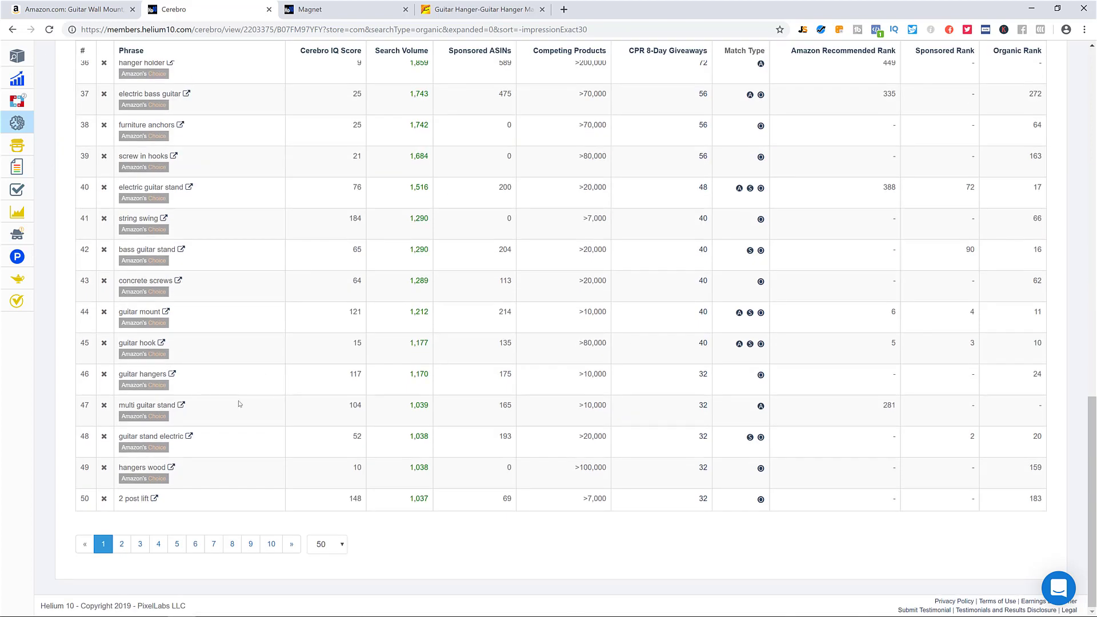
scroll(246, 411, "up", 1)
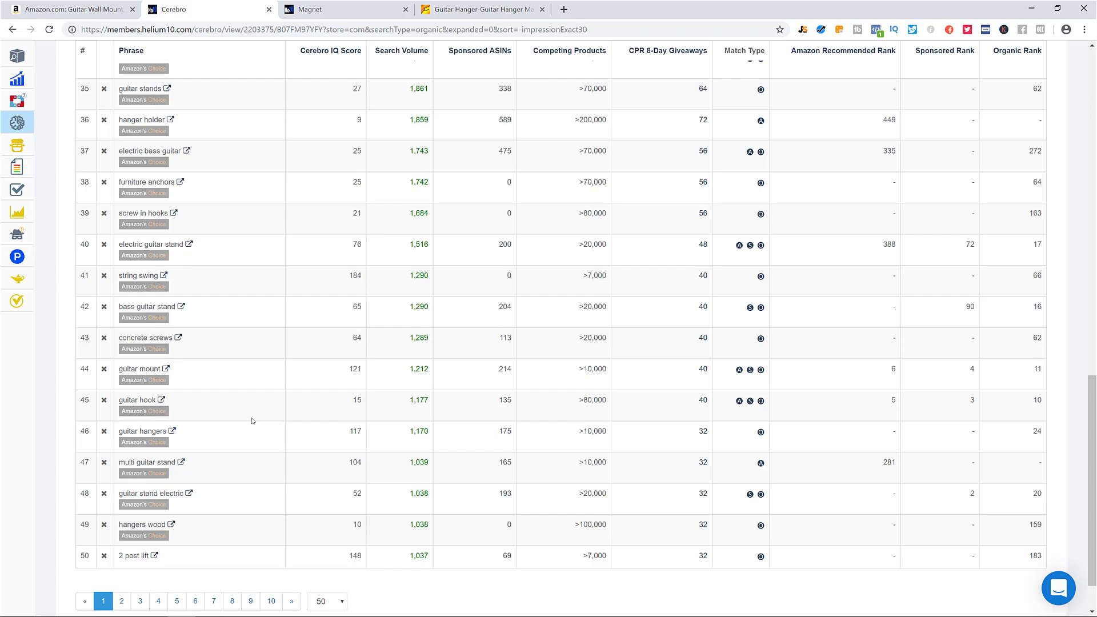
scroll(252, 421, "up", 20)
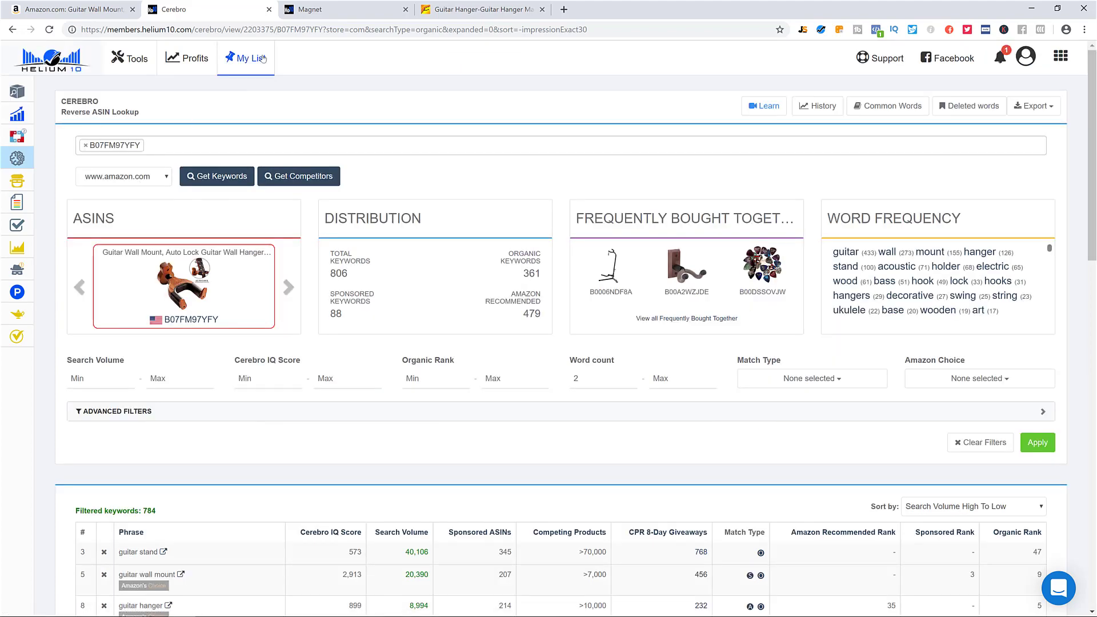
left_click(337, 9)
mouse_move(68, 136)
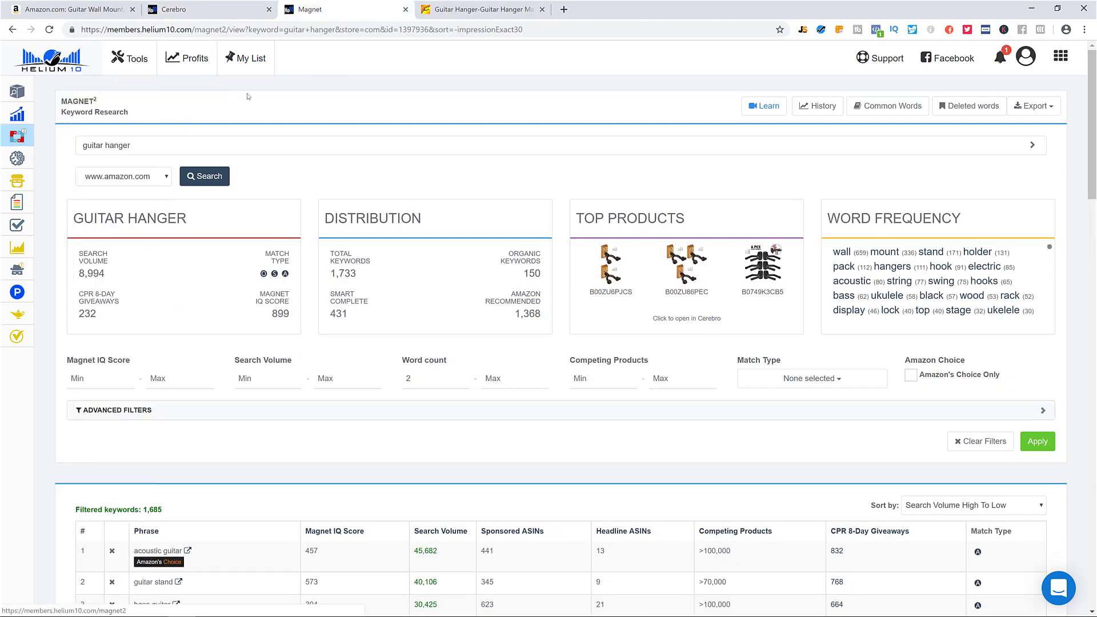
left_click_drag(150, 146, 79, 146)
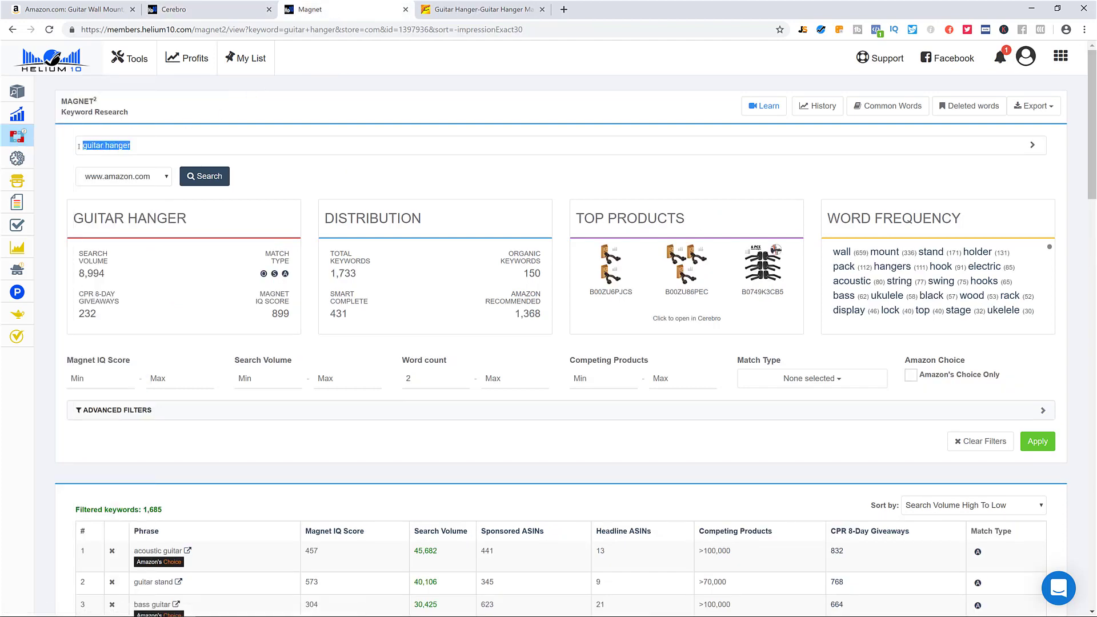
left_click(160, 150)
left_click_drag(159, 143, 97, 145)
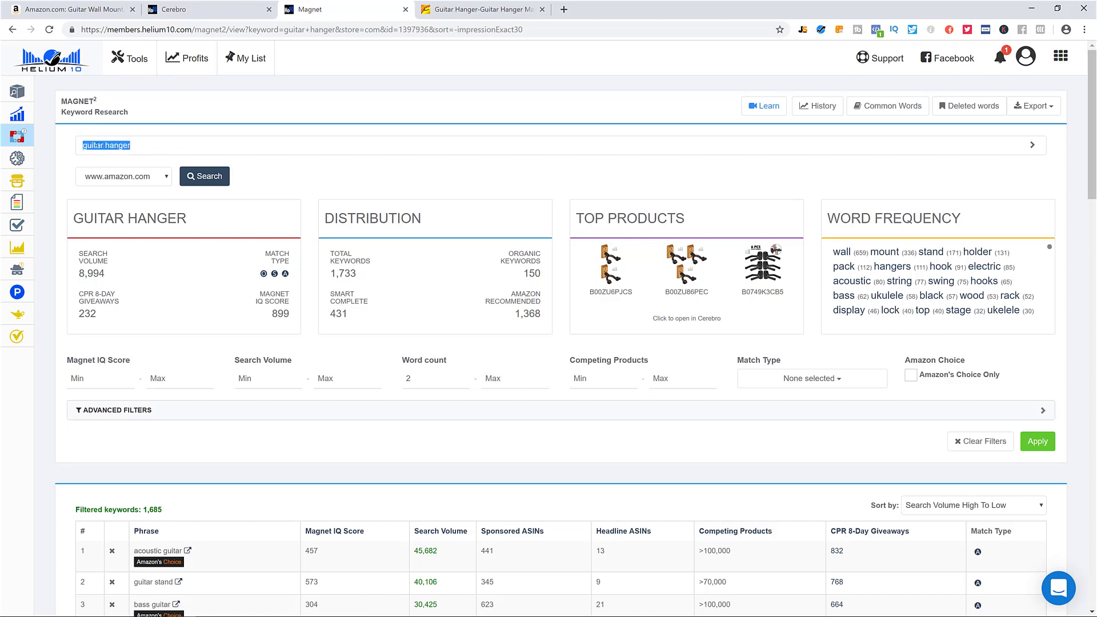
left_click(175, 147)
triple_click(102, 153)
left_click(155, 164)
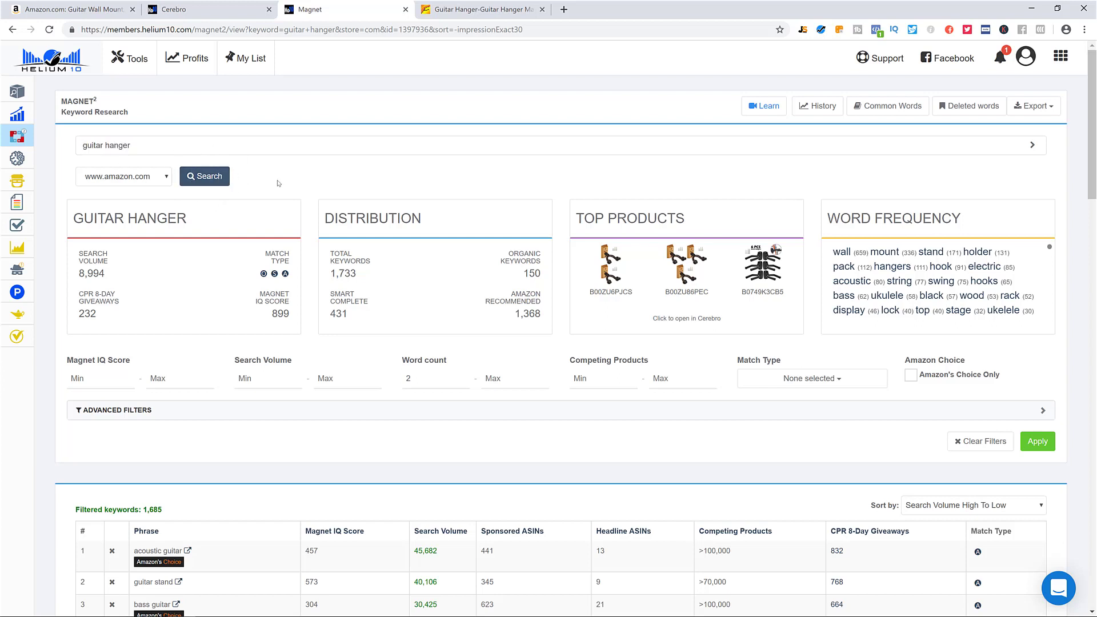
Check the summary search volume for "guitar hanger" in Magnet and examine the related phrases in its keyword table
left_click_drag(79, 255, 121, 287)
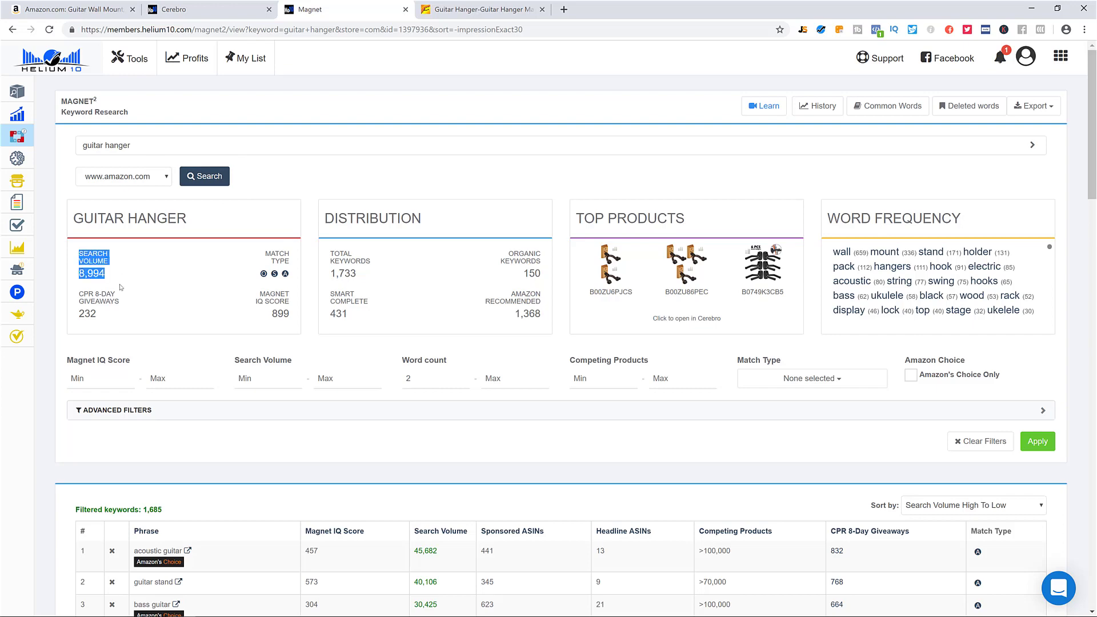
left_click(105, 318)
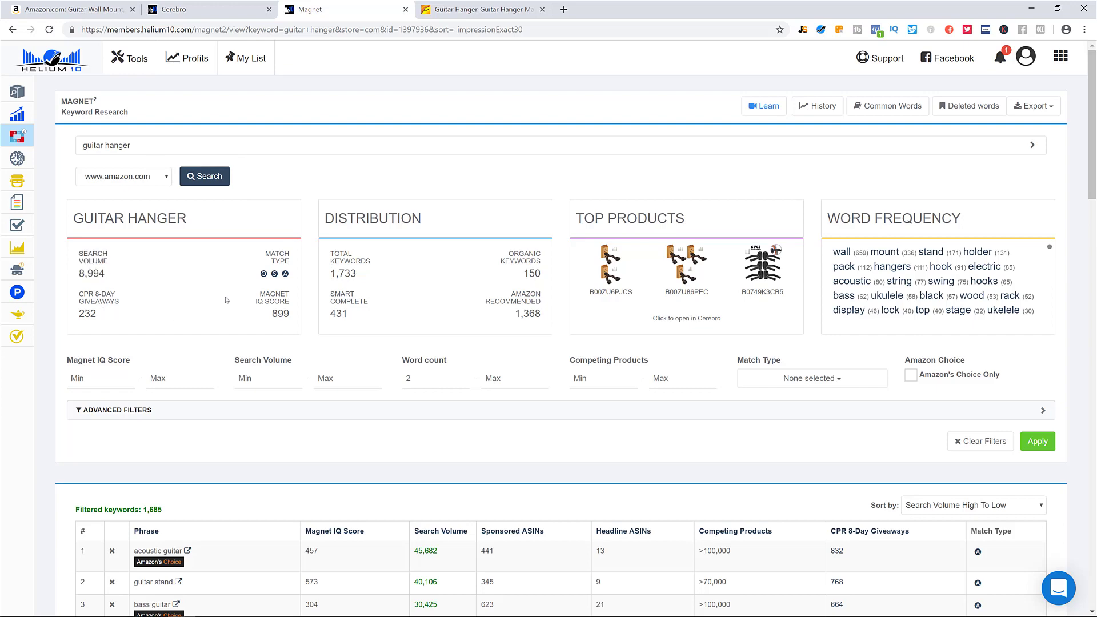
scroll(226, 299, "down", 7)
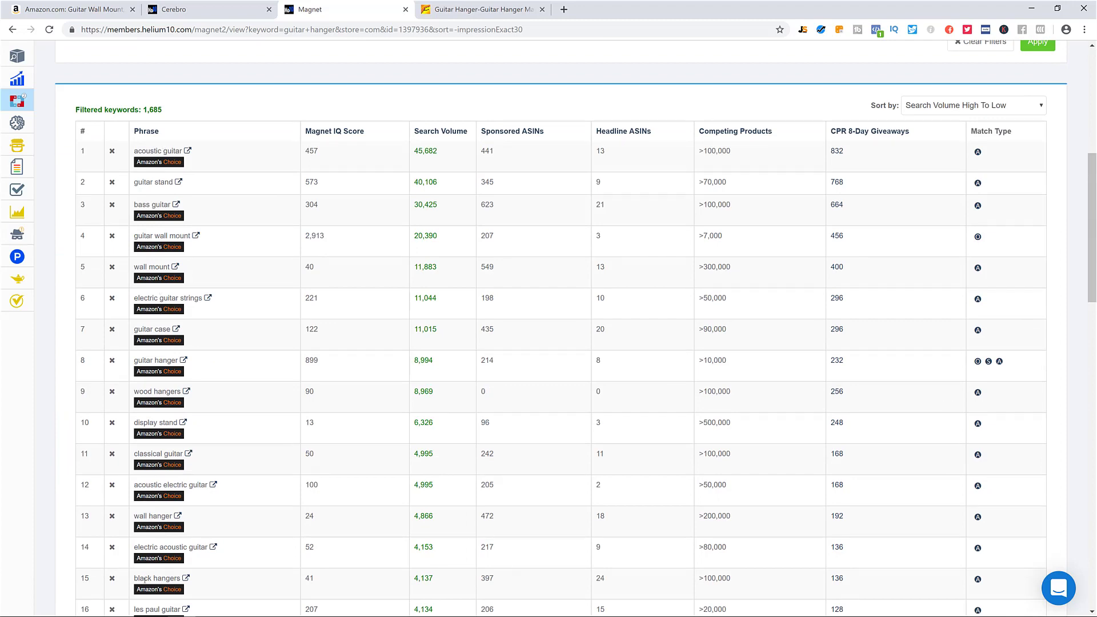
scroll(232, 276, "up", 3)
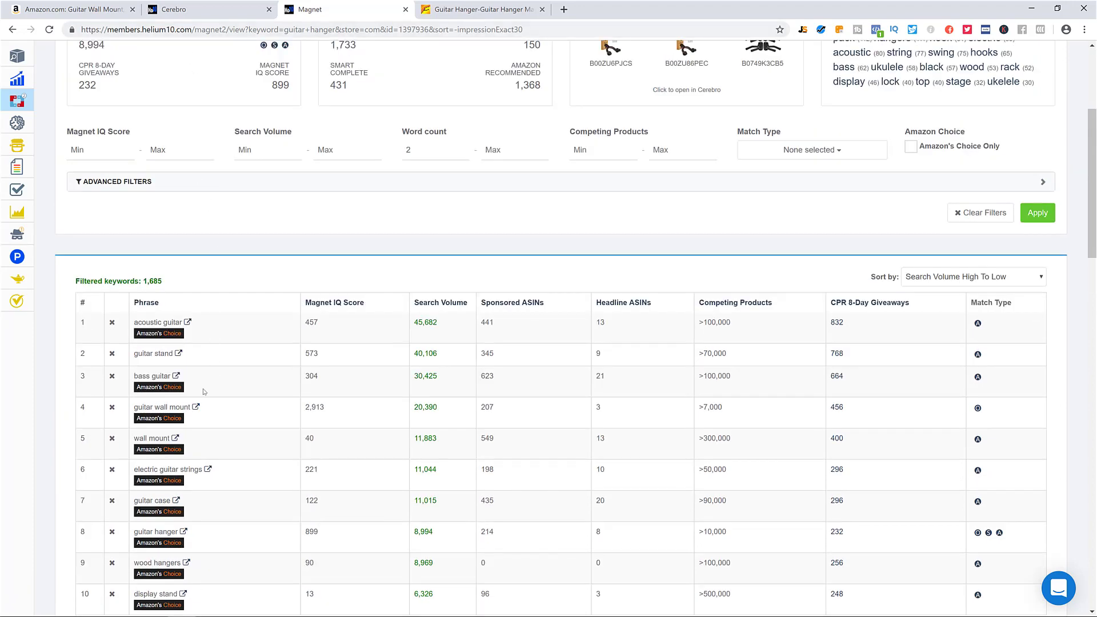
scroll(208, 348, "down", 8)
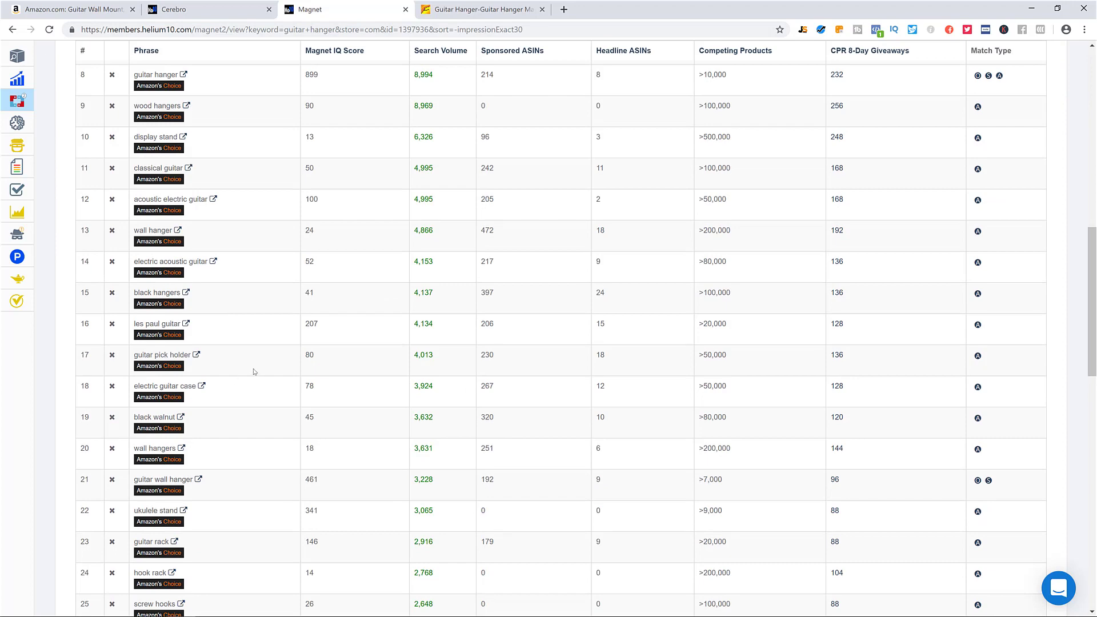
scroll(255, 378, "down", 3)
scroll(255, 379, "down", 1)
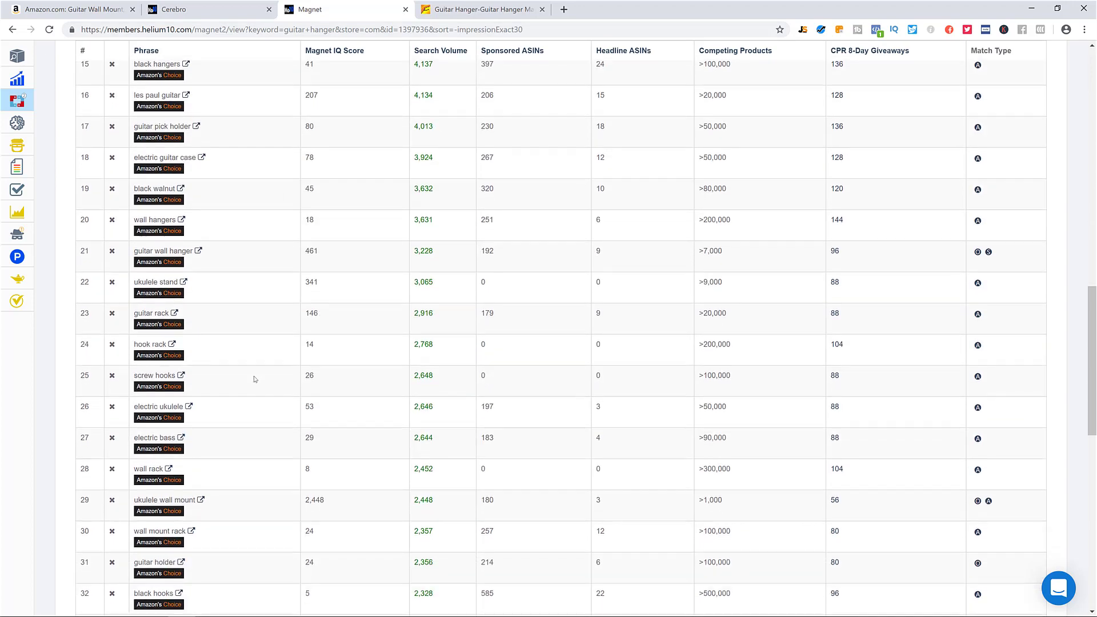
Compare "ukulele stand" in Magnet with "ukulele wall mount" and the remaining phrases in the Cerebro keyword table
left_click_drag(136, 282, 179, 282)
left_click(178, 282)
left_click(194, 9)
scroll(377, 362, "down", 4)
scroll(363, 357, "down", 2)
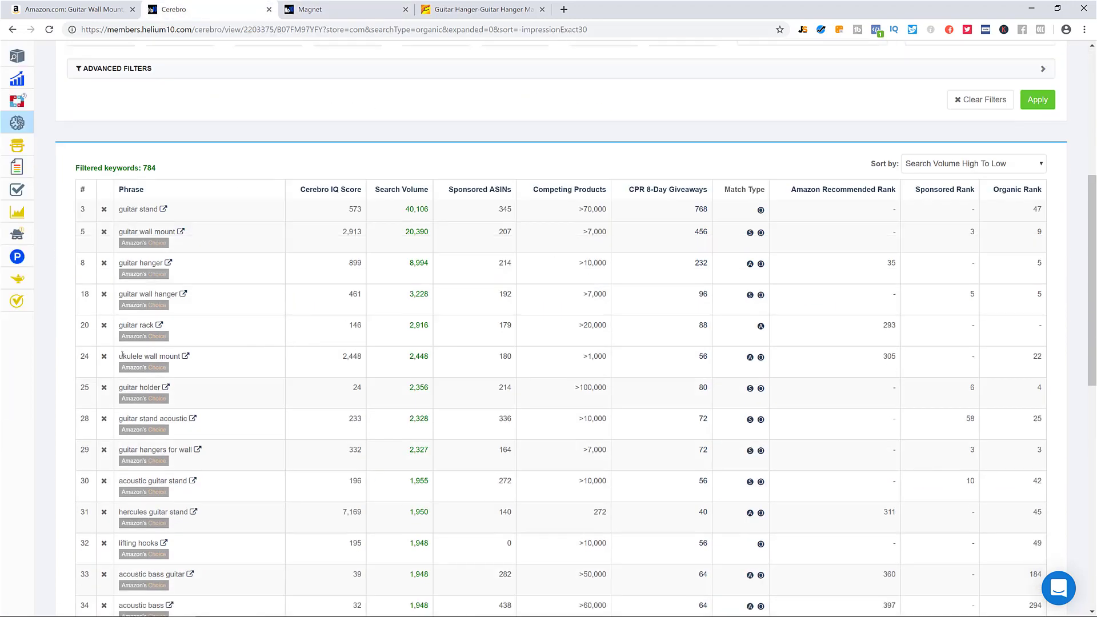
left_click_drag(122, 356, 174, 356)
scroll(242, 377, "down", 2)
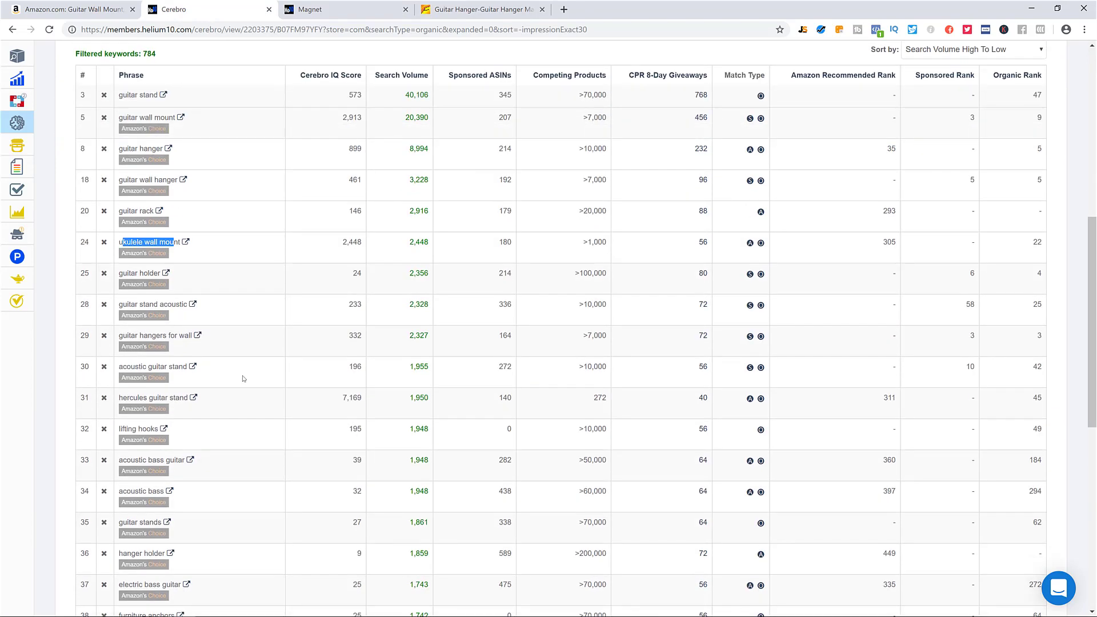
scroll(252, 390, "down", 6)
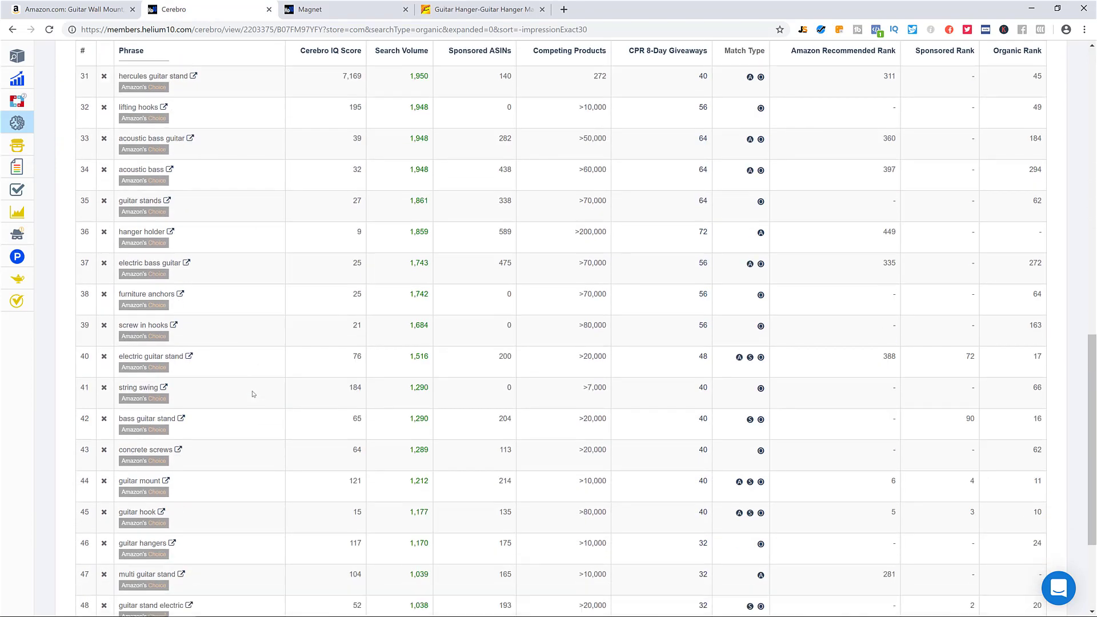
scroll(253, 395, "down", 3)
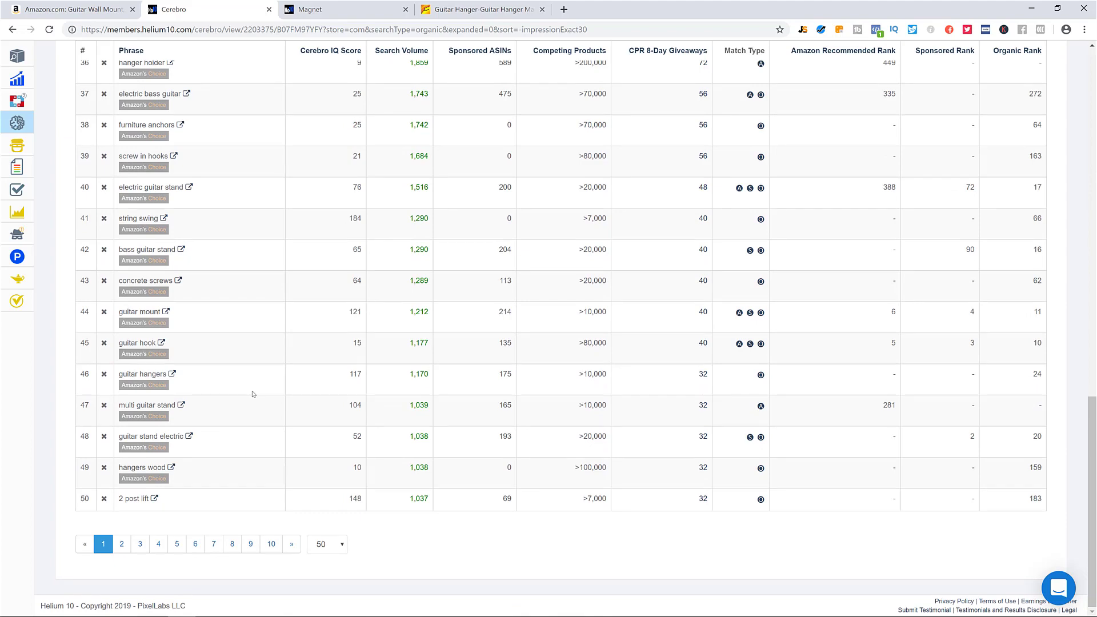
scroll(253, 395, "up", 20)
Compare the highest-volume phrases in the Magnet keyword table with those in the Cerebro table
left_click(311, 9)
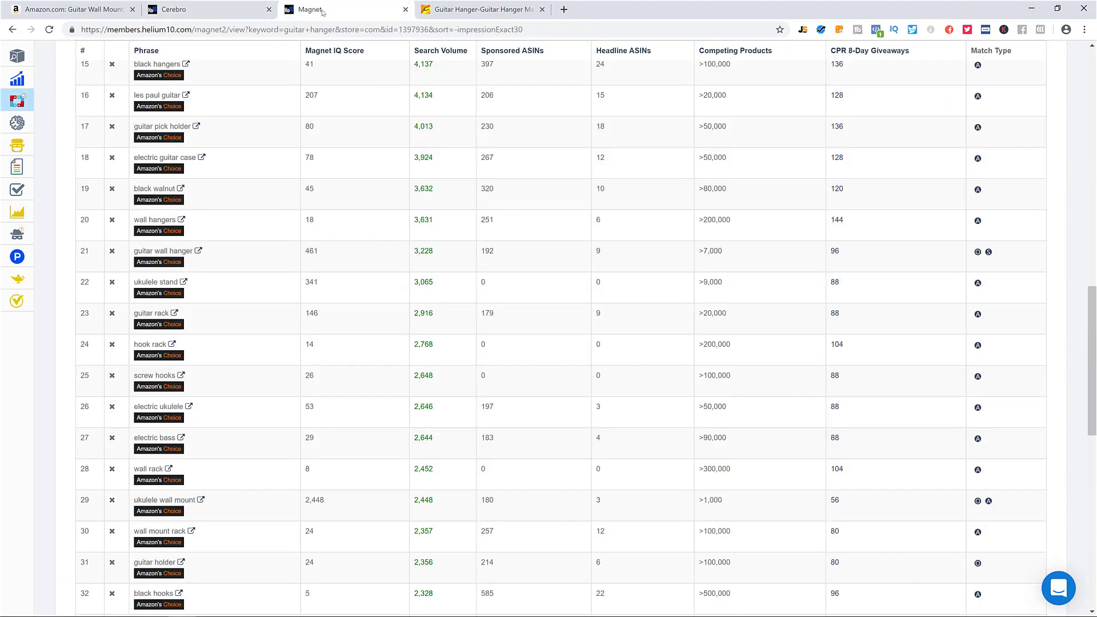
scroll(259, 197, "up", 9)
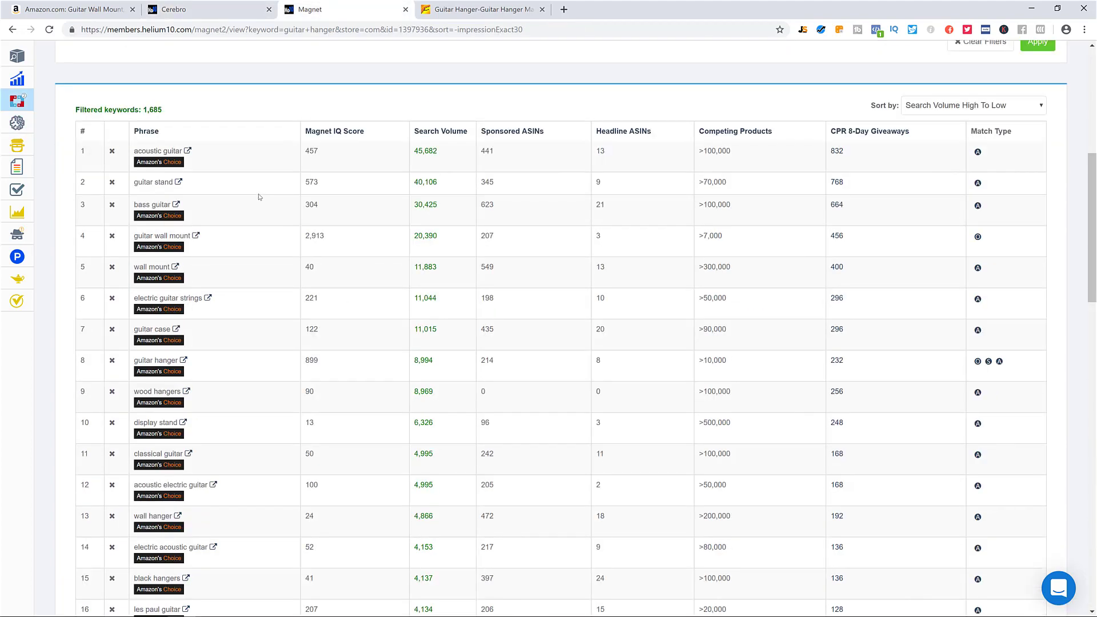
left_click(220, 6)
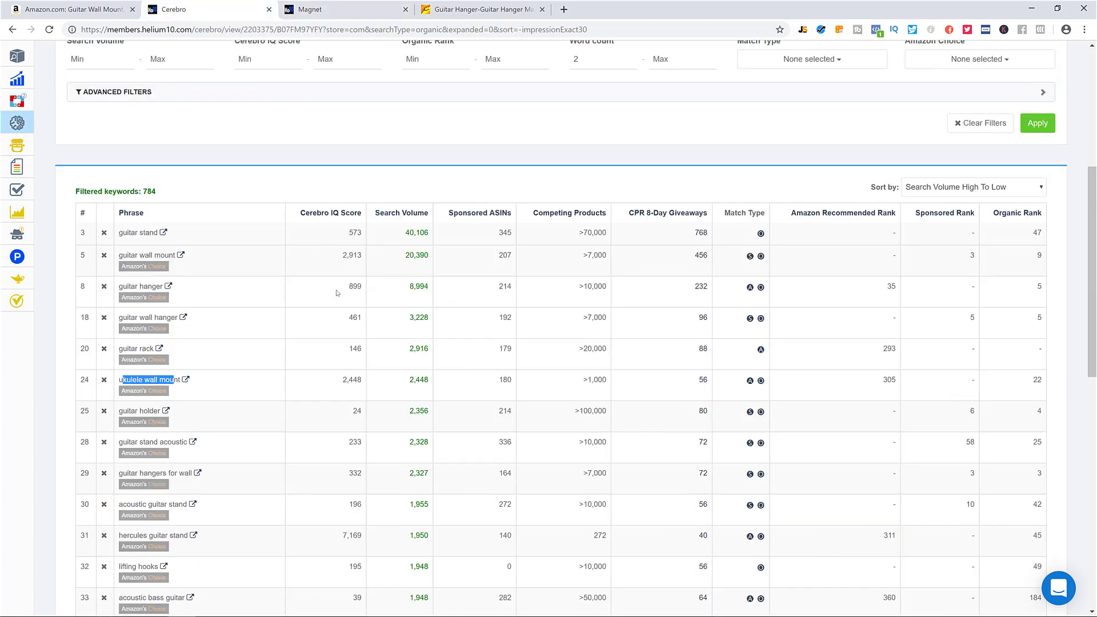
left_click(342, 9)
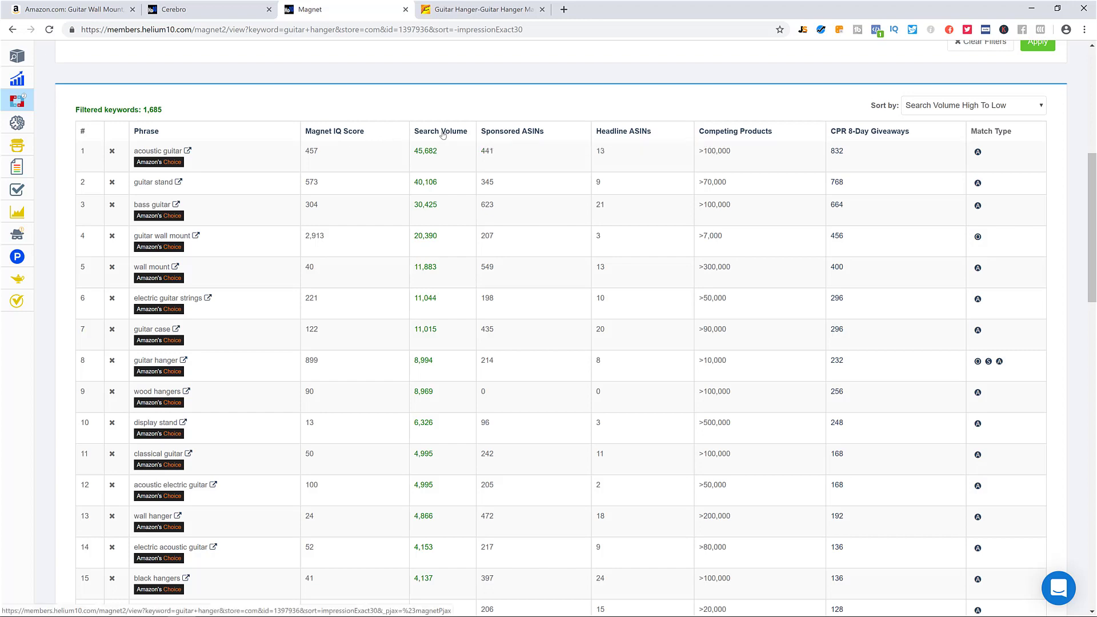
Remove "acoustic guitar", "bass guitar", "guitar case" and the other irrelevant phrases from the first page of Magnet keywords
scroll(449, 246, "up", 2)
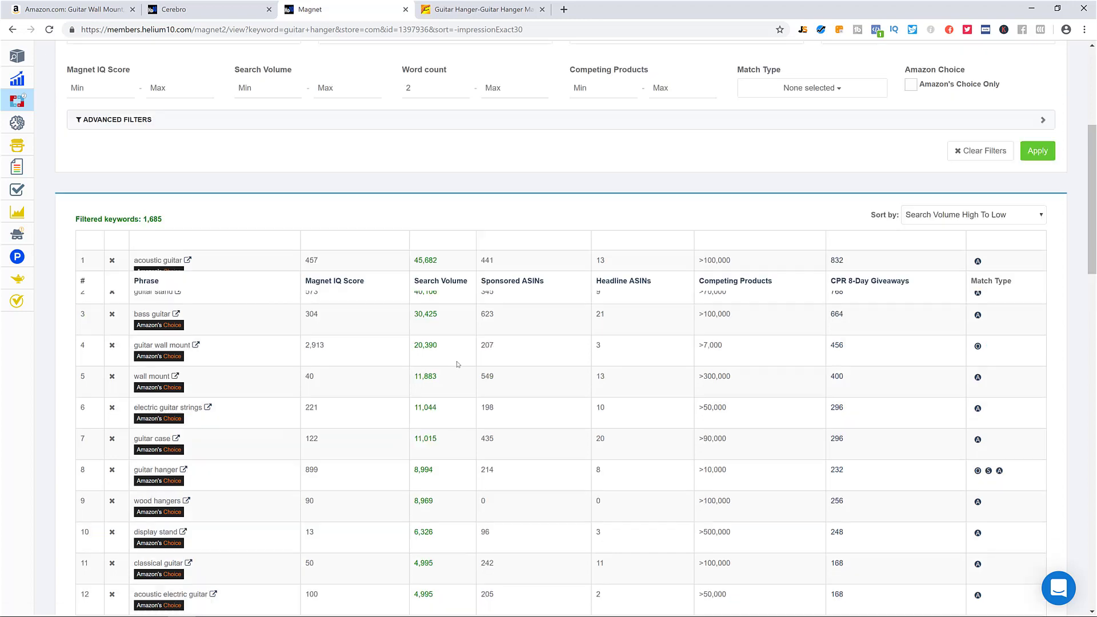
scroll(455, 362, "down", 2)
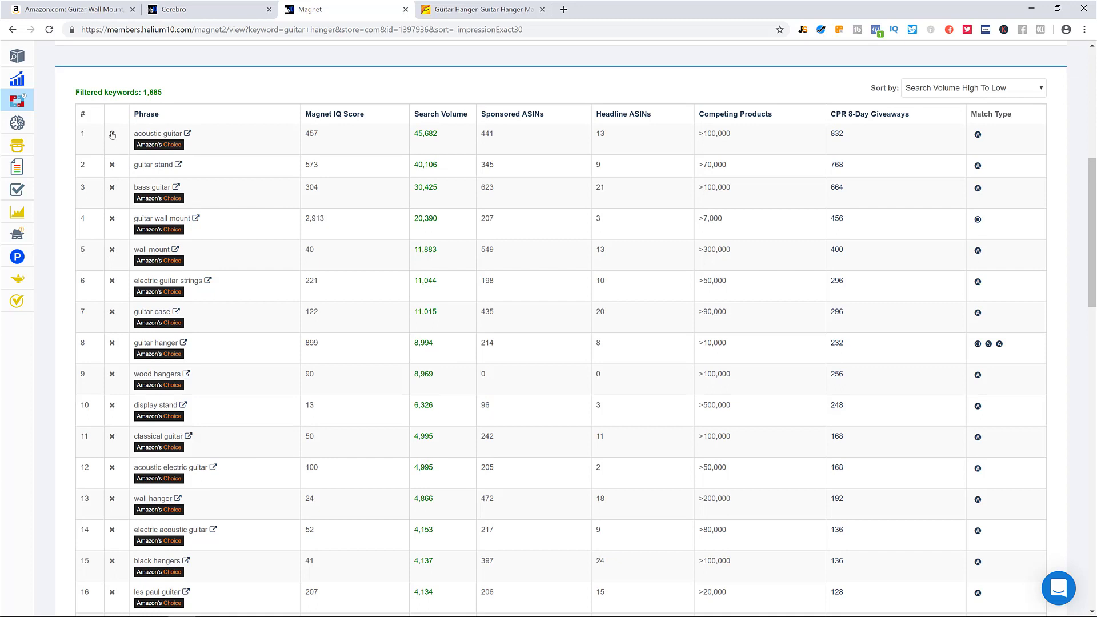
left_click(112, 134)
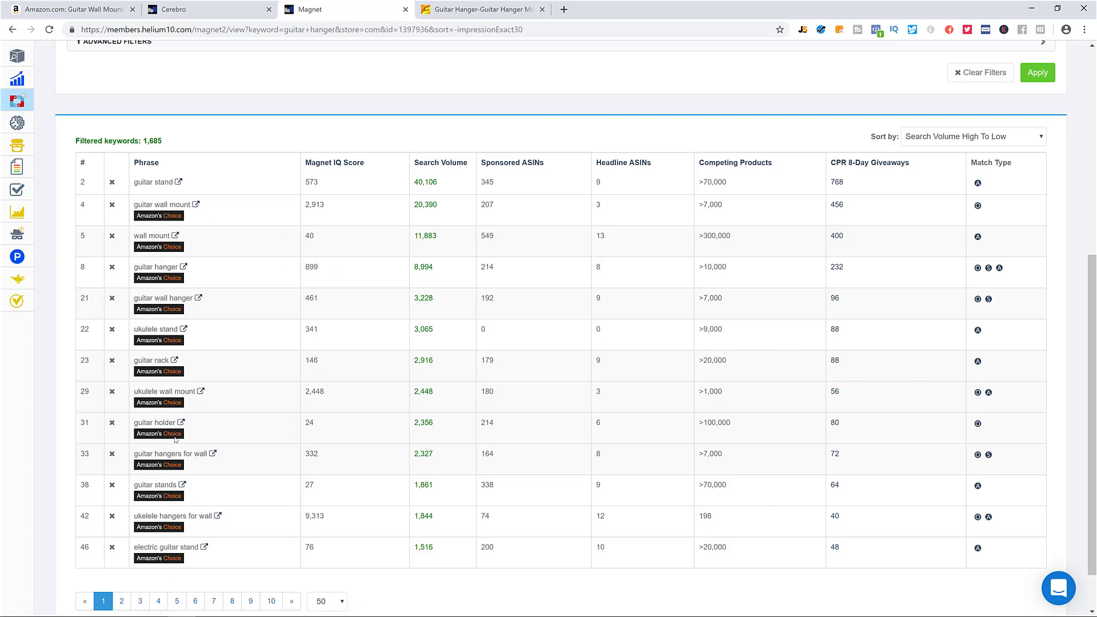
Open page 2 of the Magnet keyword results and examine its lower-volume phrases and CPR 8-Day Giveaways
scroll(238, 481, "down", 1)
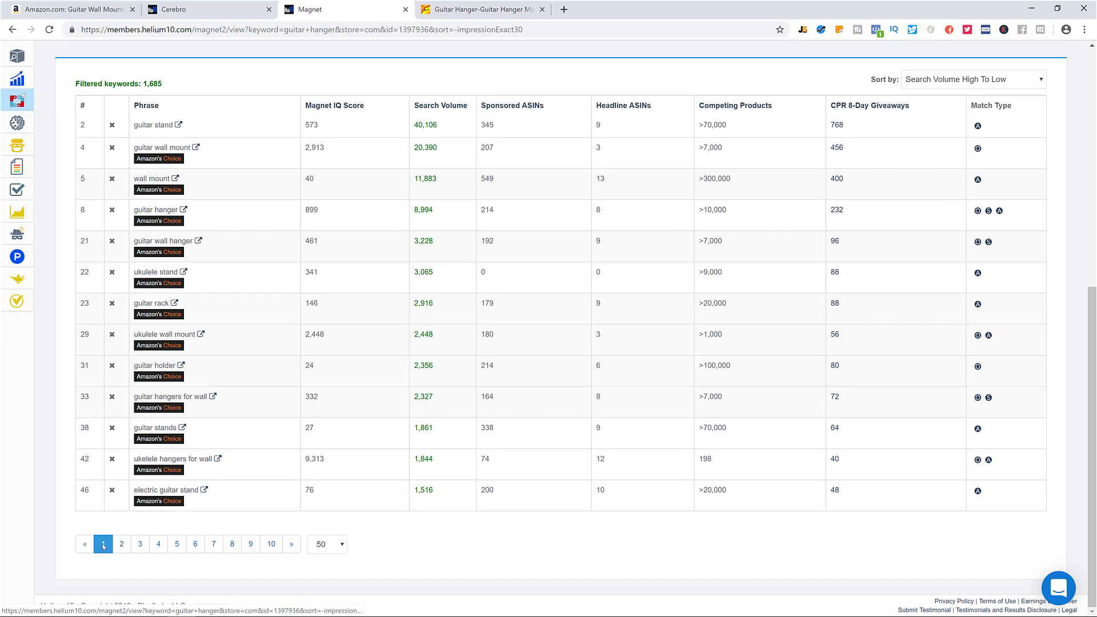
left_click(122, 544)
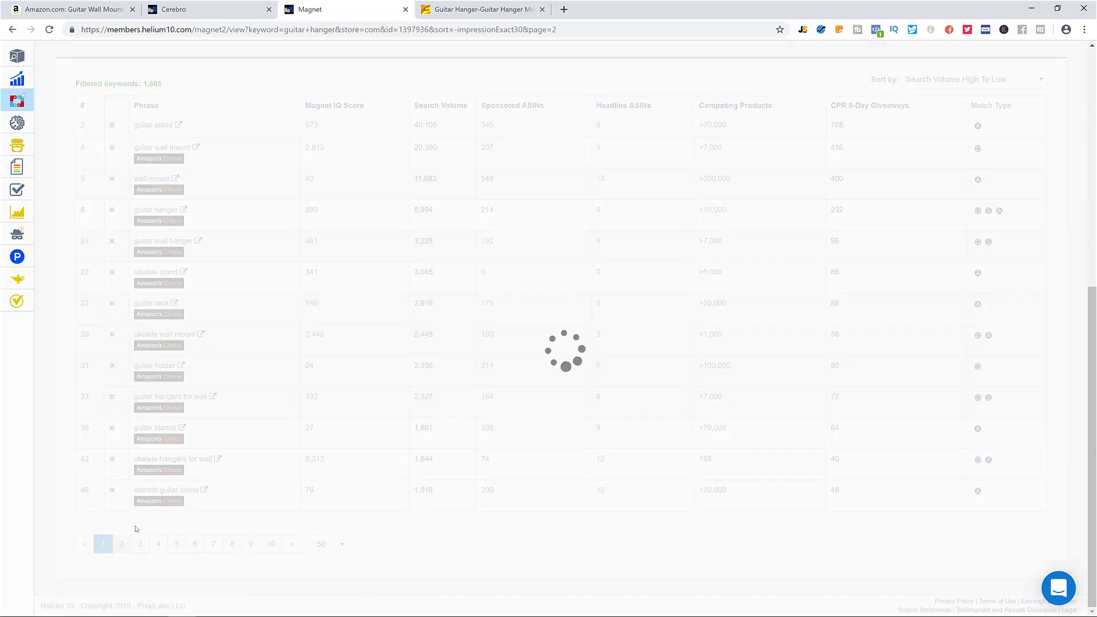
scroll(256, 334, "down", 17)
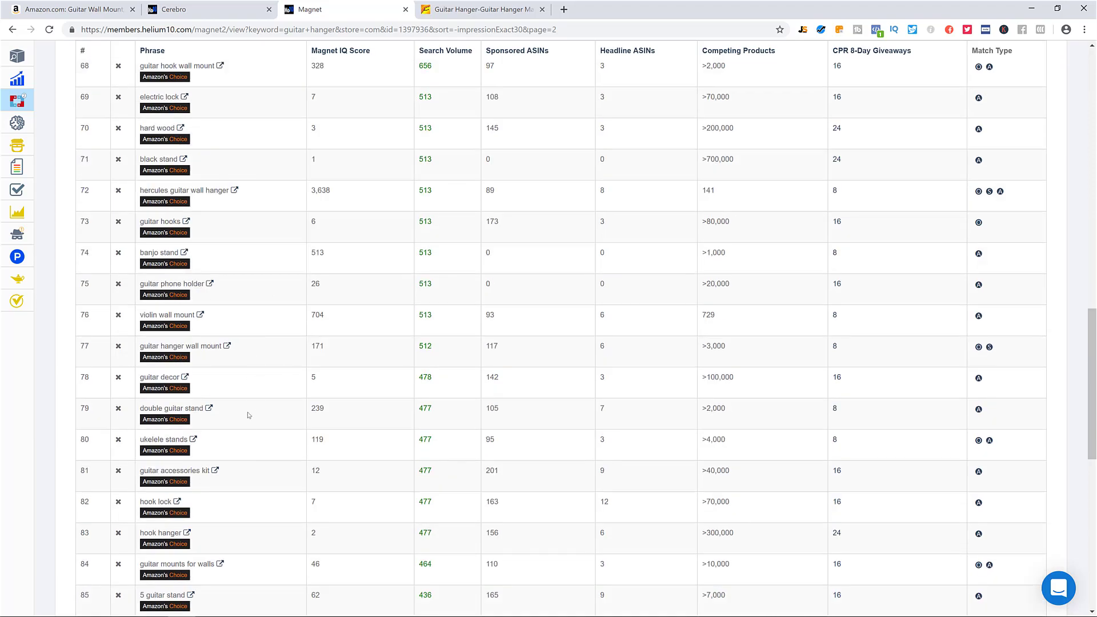
scroll(248, 432, "down", 5)
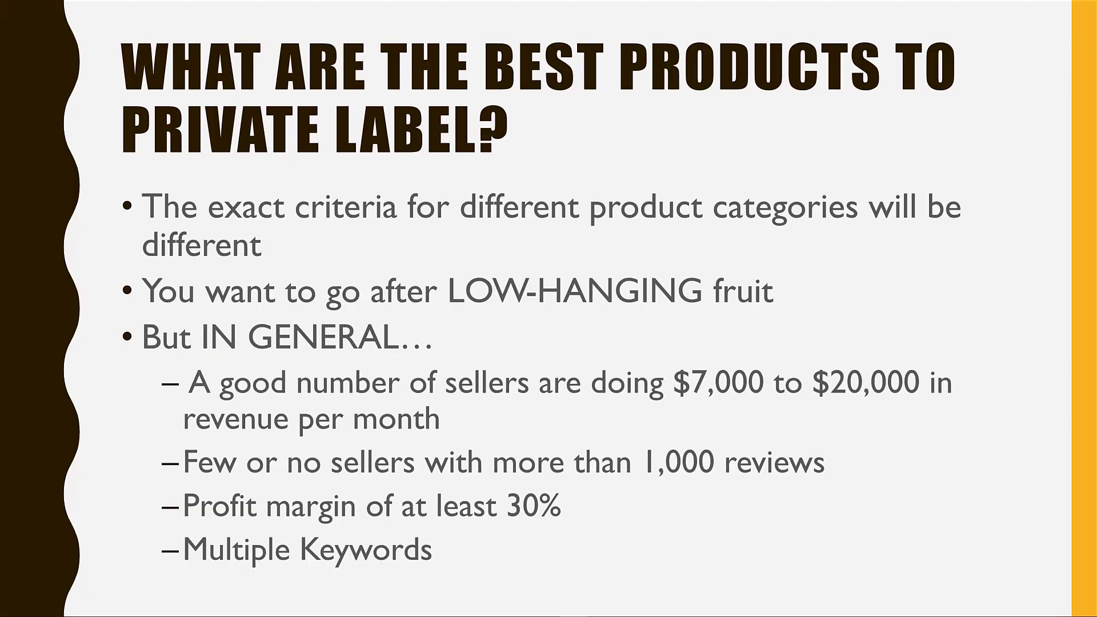